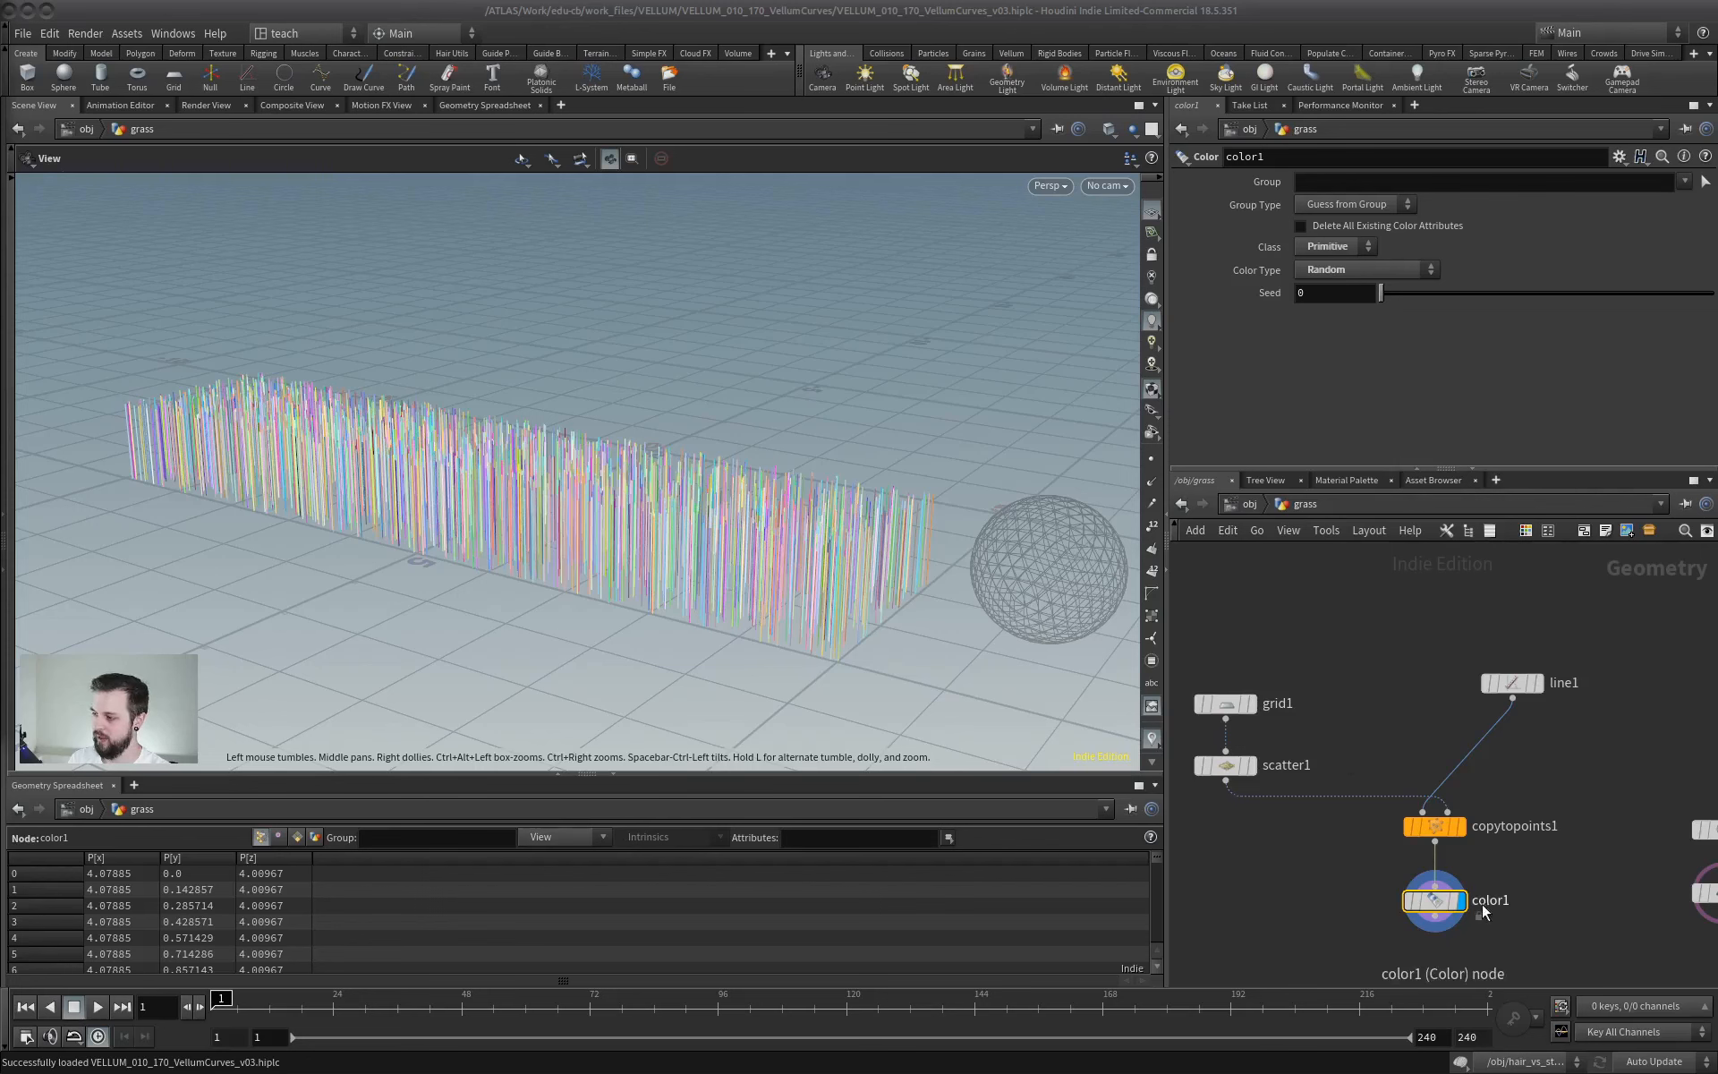
- Add a Vellum Configure Hair node below color1, feed it the coloured strands, and set its constraint type to String
middle_drag(1291, 798, 1312, 687)
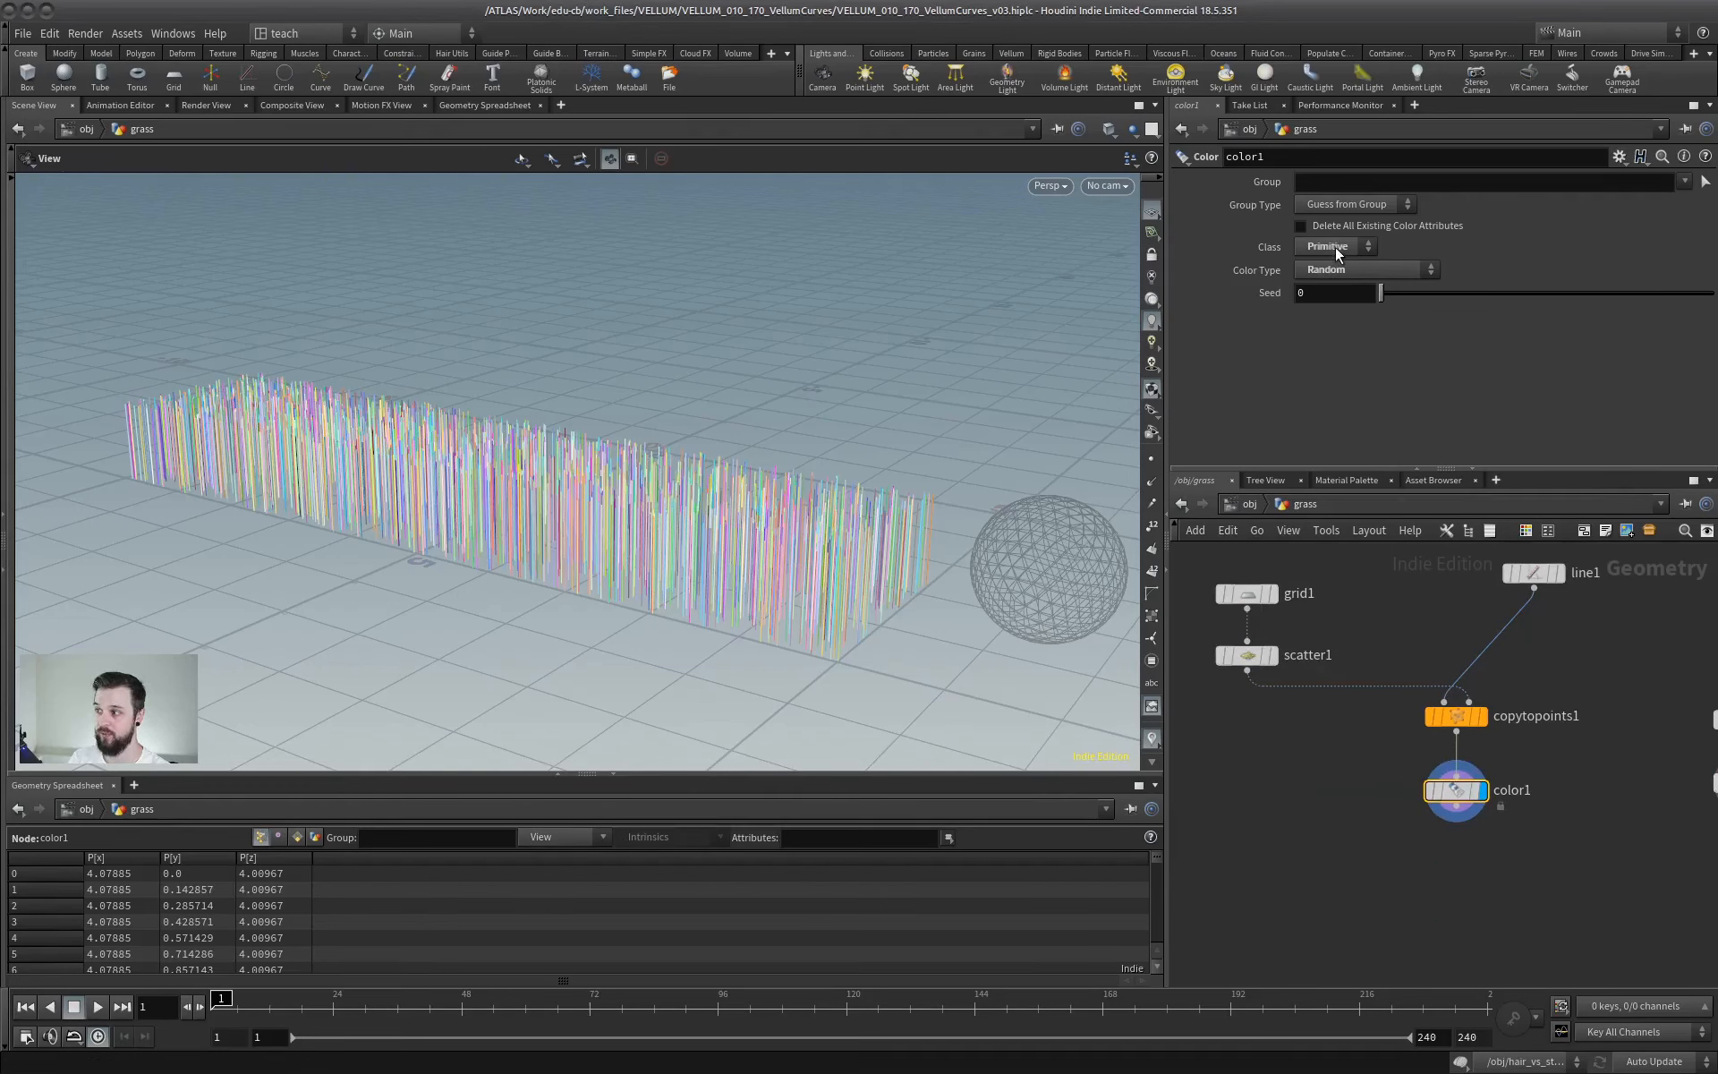
middle_drag(1503, 679, 1290, 661)
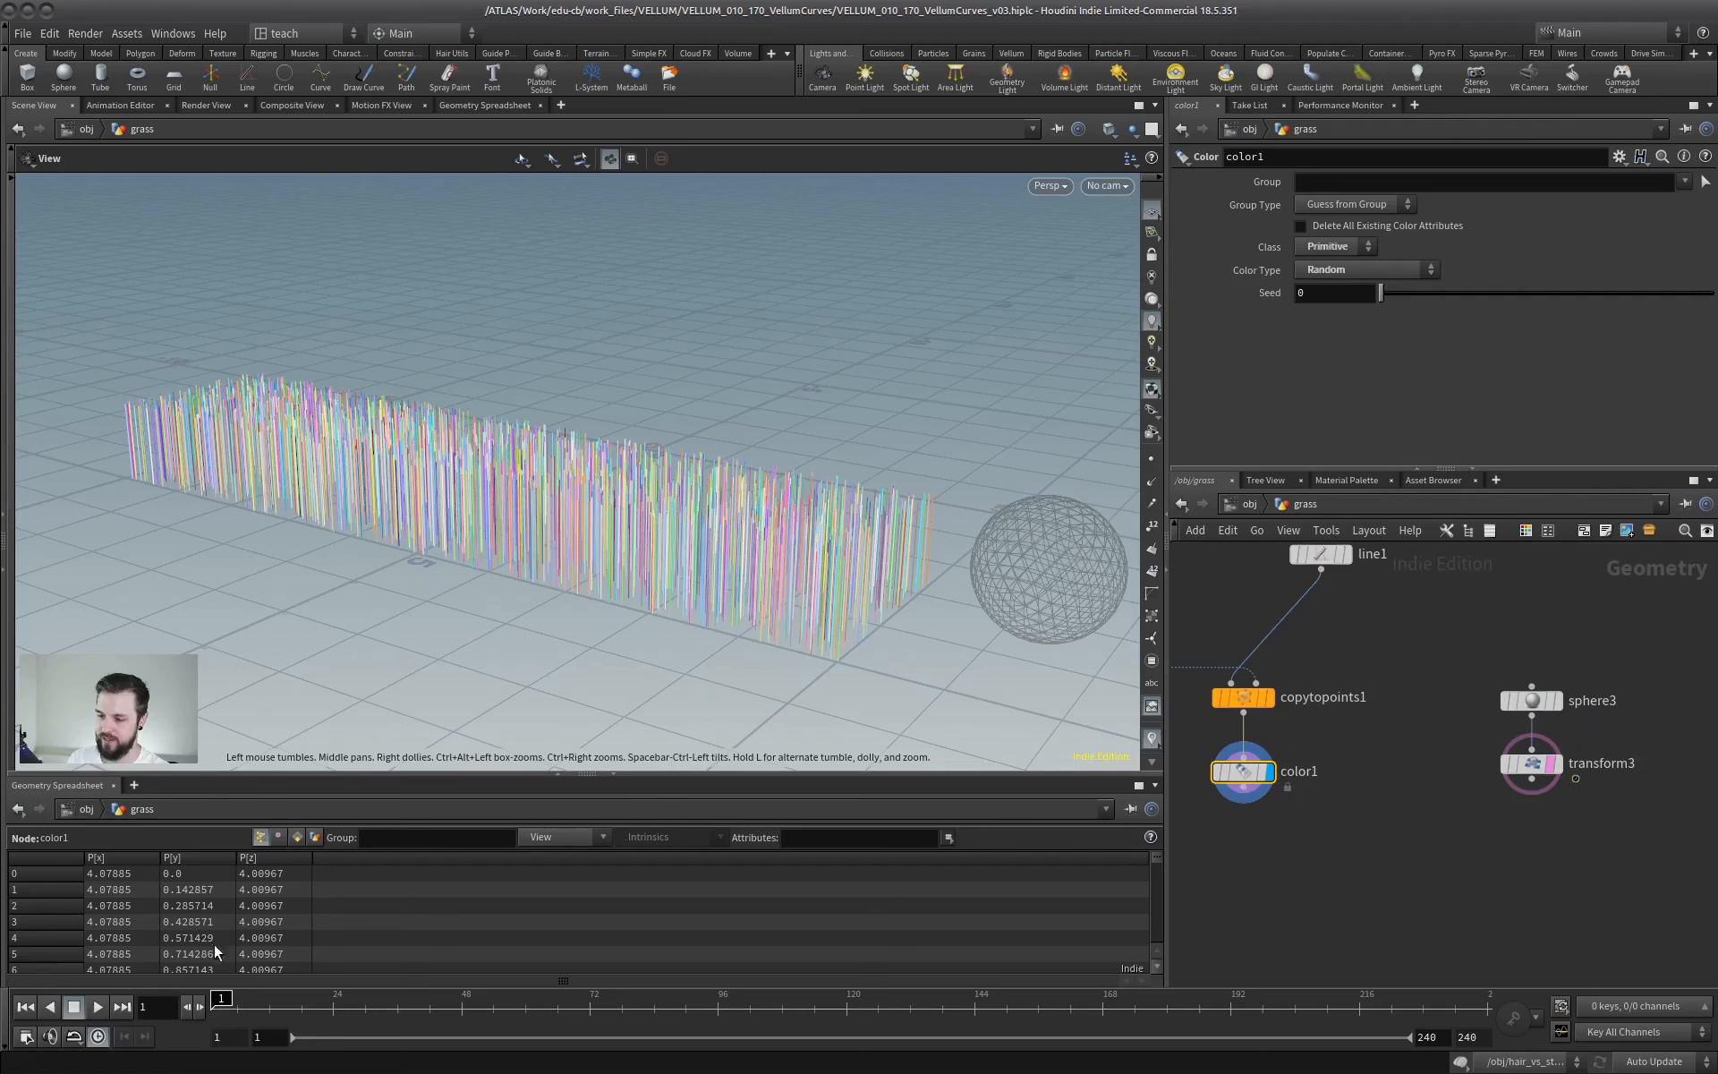
drag(260, 1002, 238, 927)
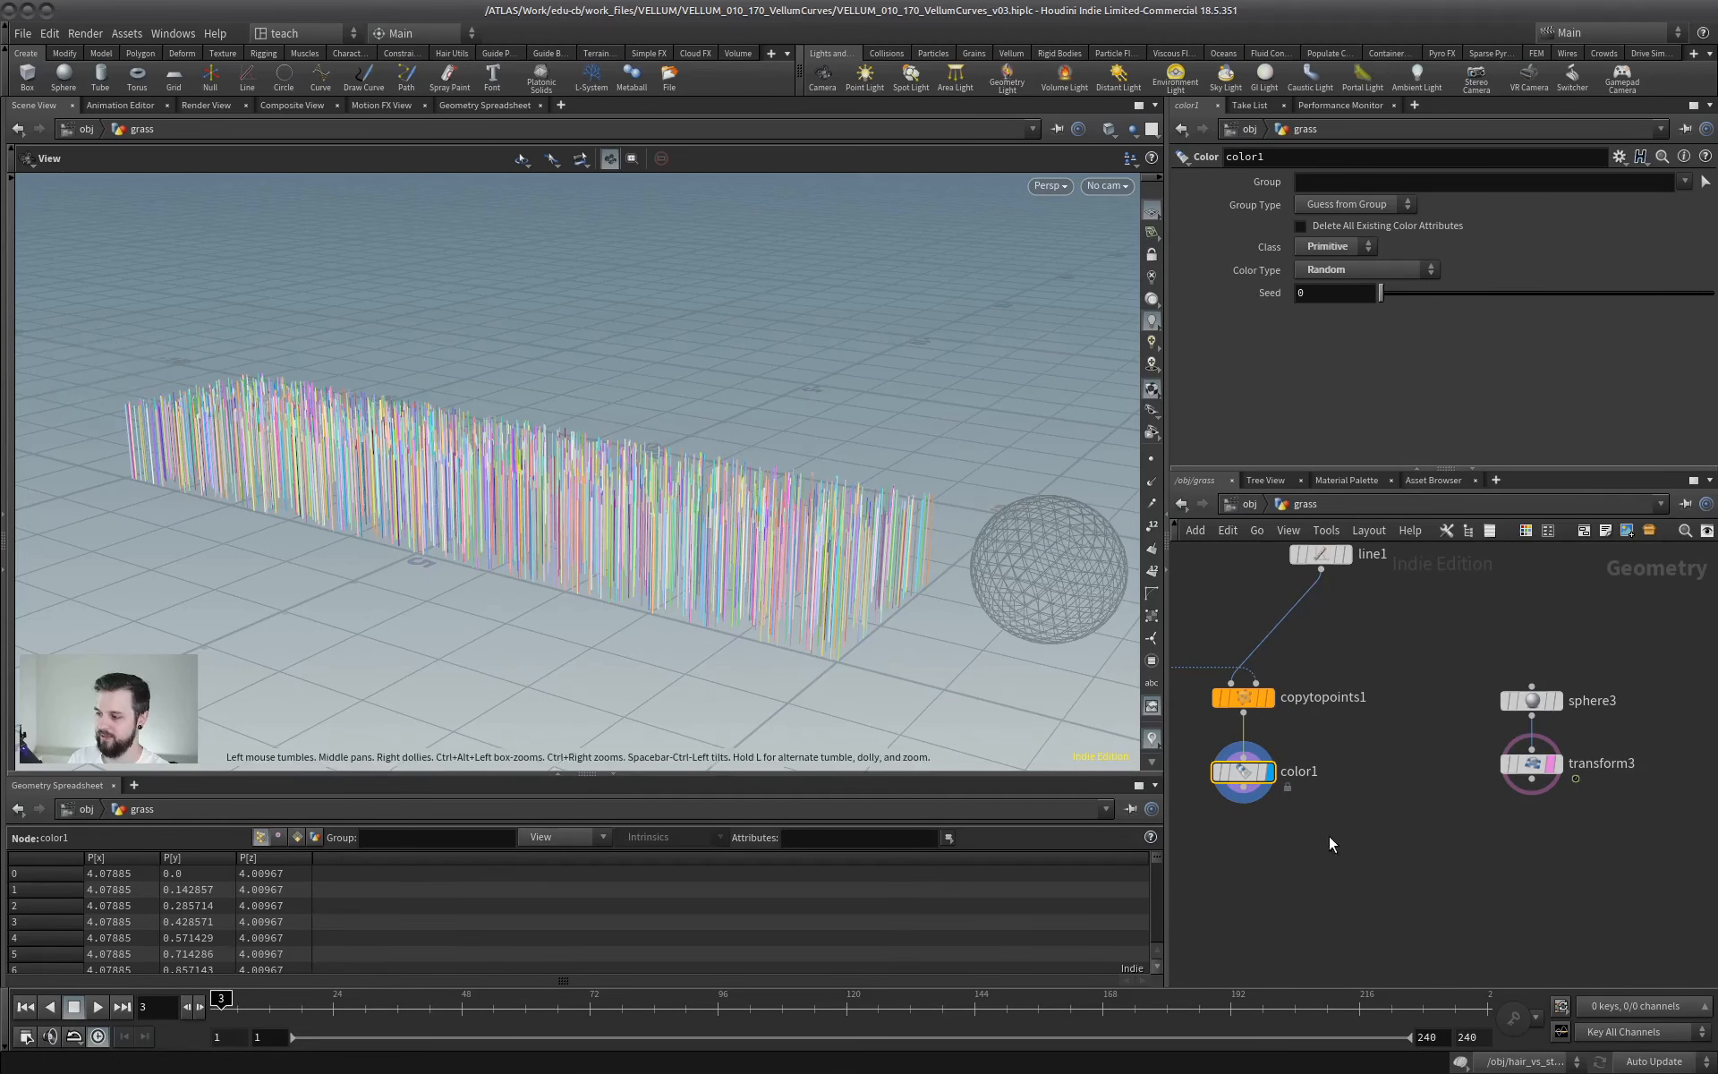
scroll(1315, 836, down, 3)
middle_drag(1302, 837, 1391, 836)
key(Tab)
text(vell)
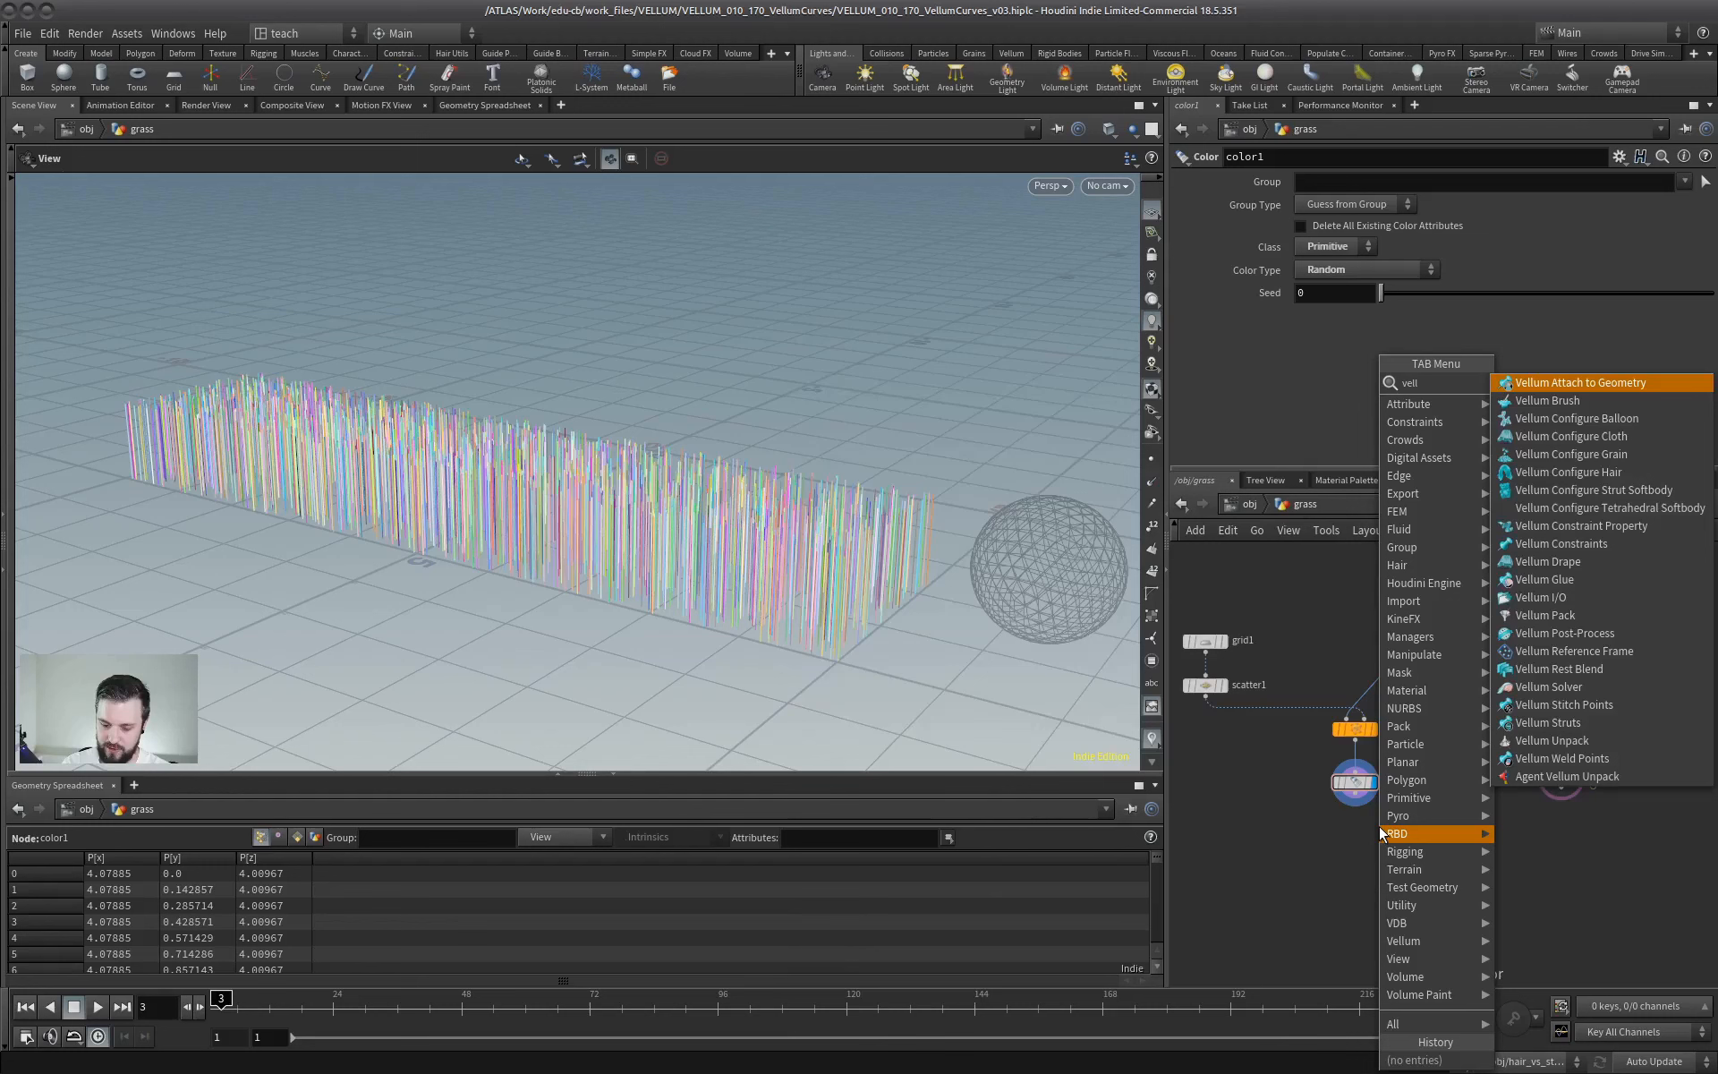
text(um c)
key(Down)
key(Down)
key(Down)
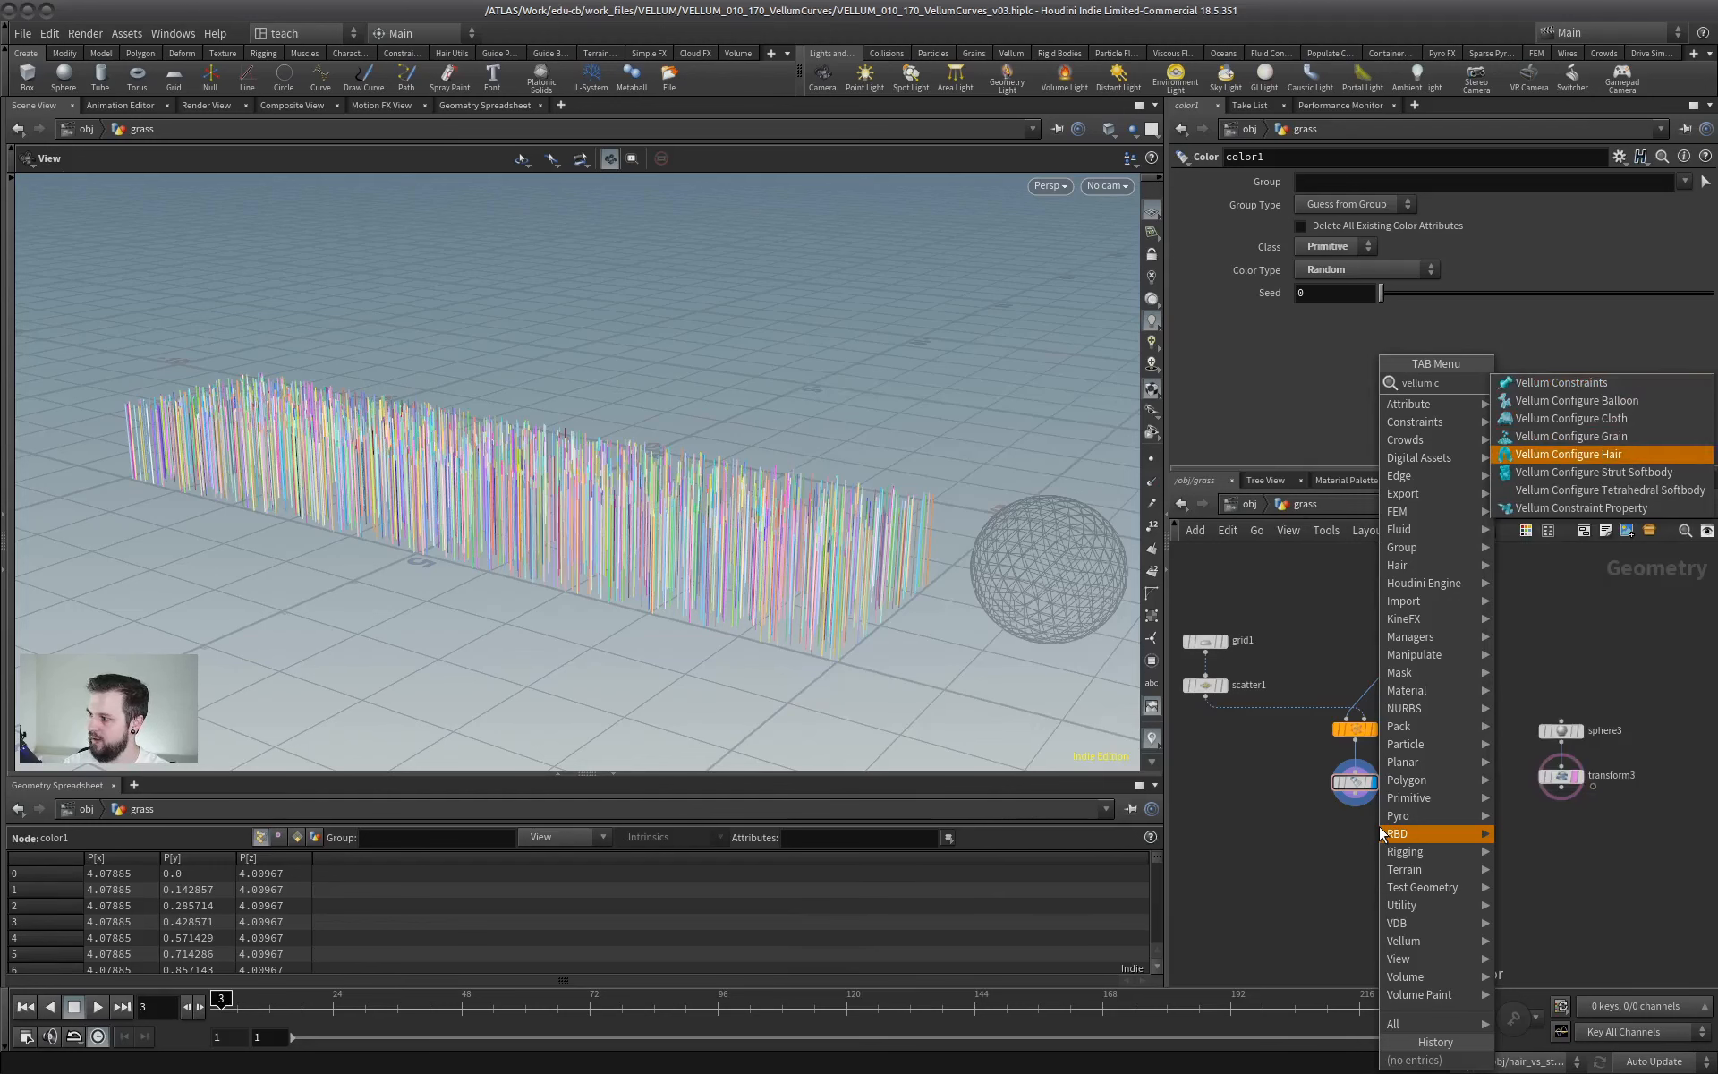
key(Return)
click(1349, 834)
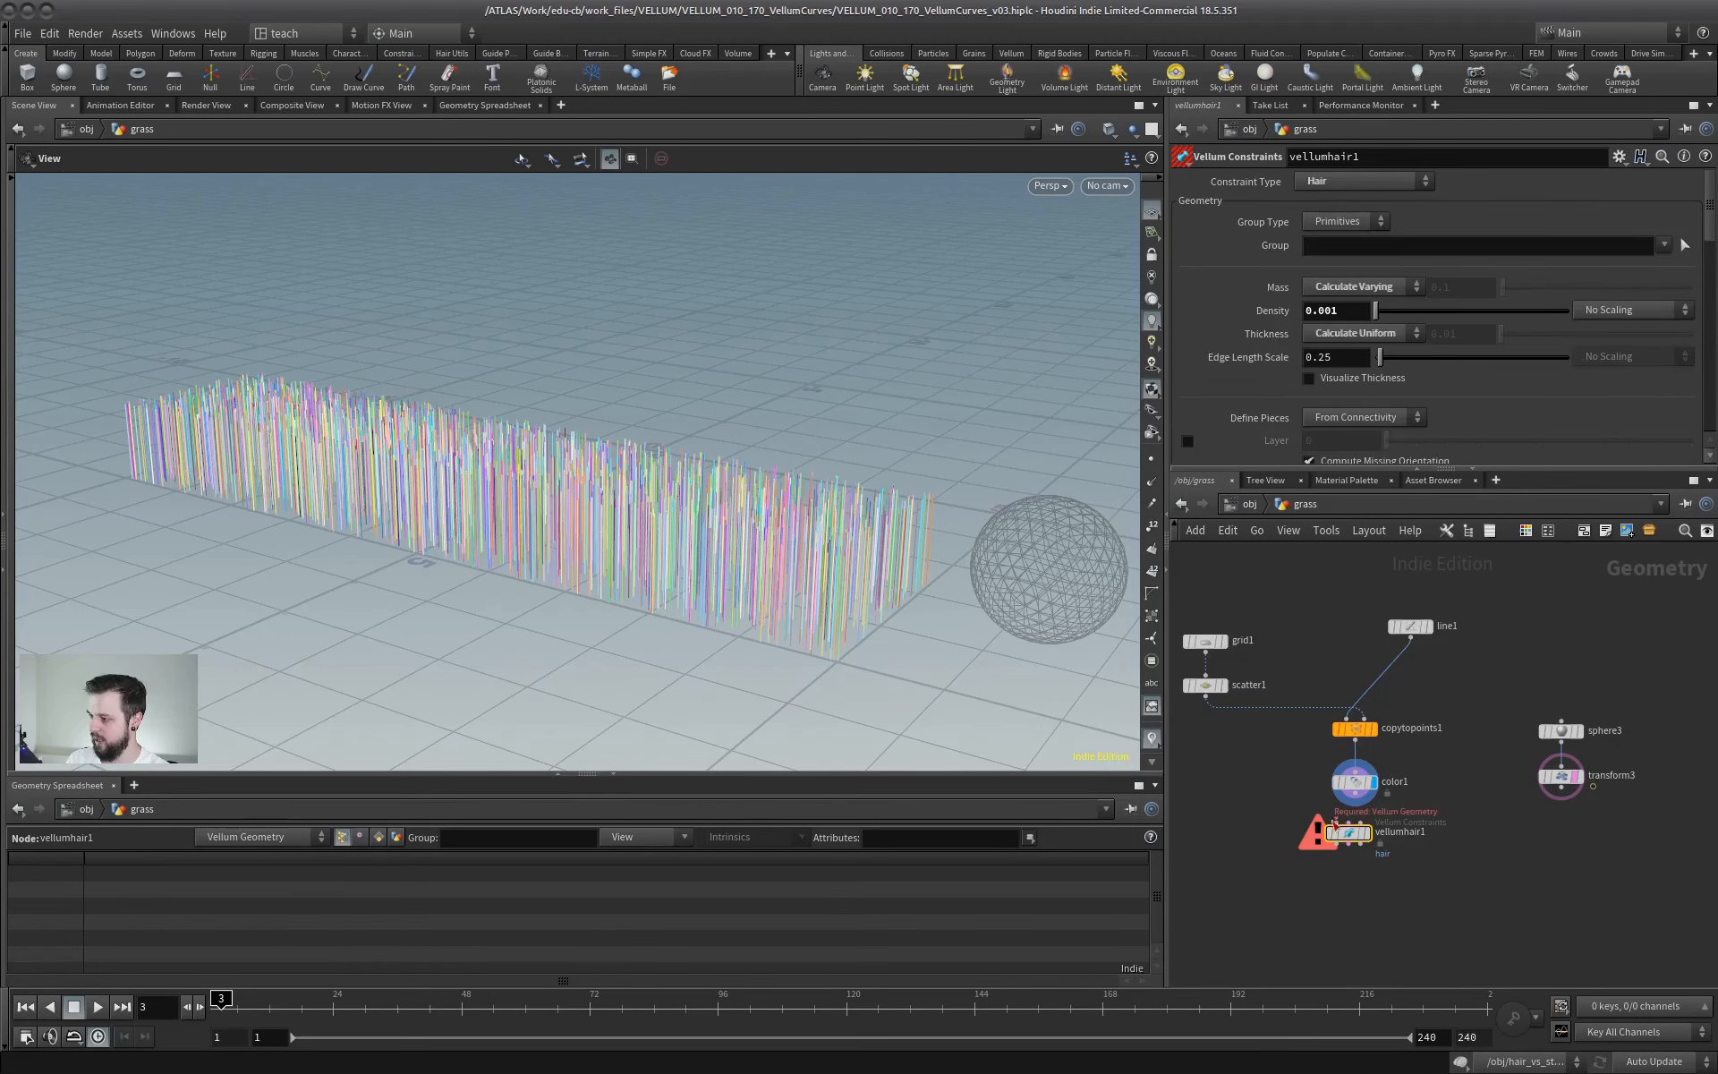
click(1345, 185)
click(1337, 293)
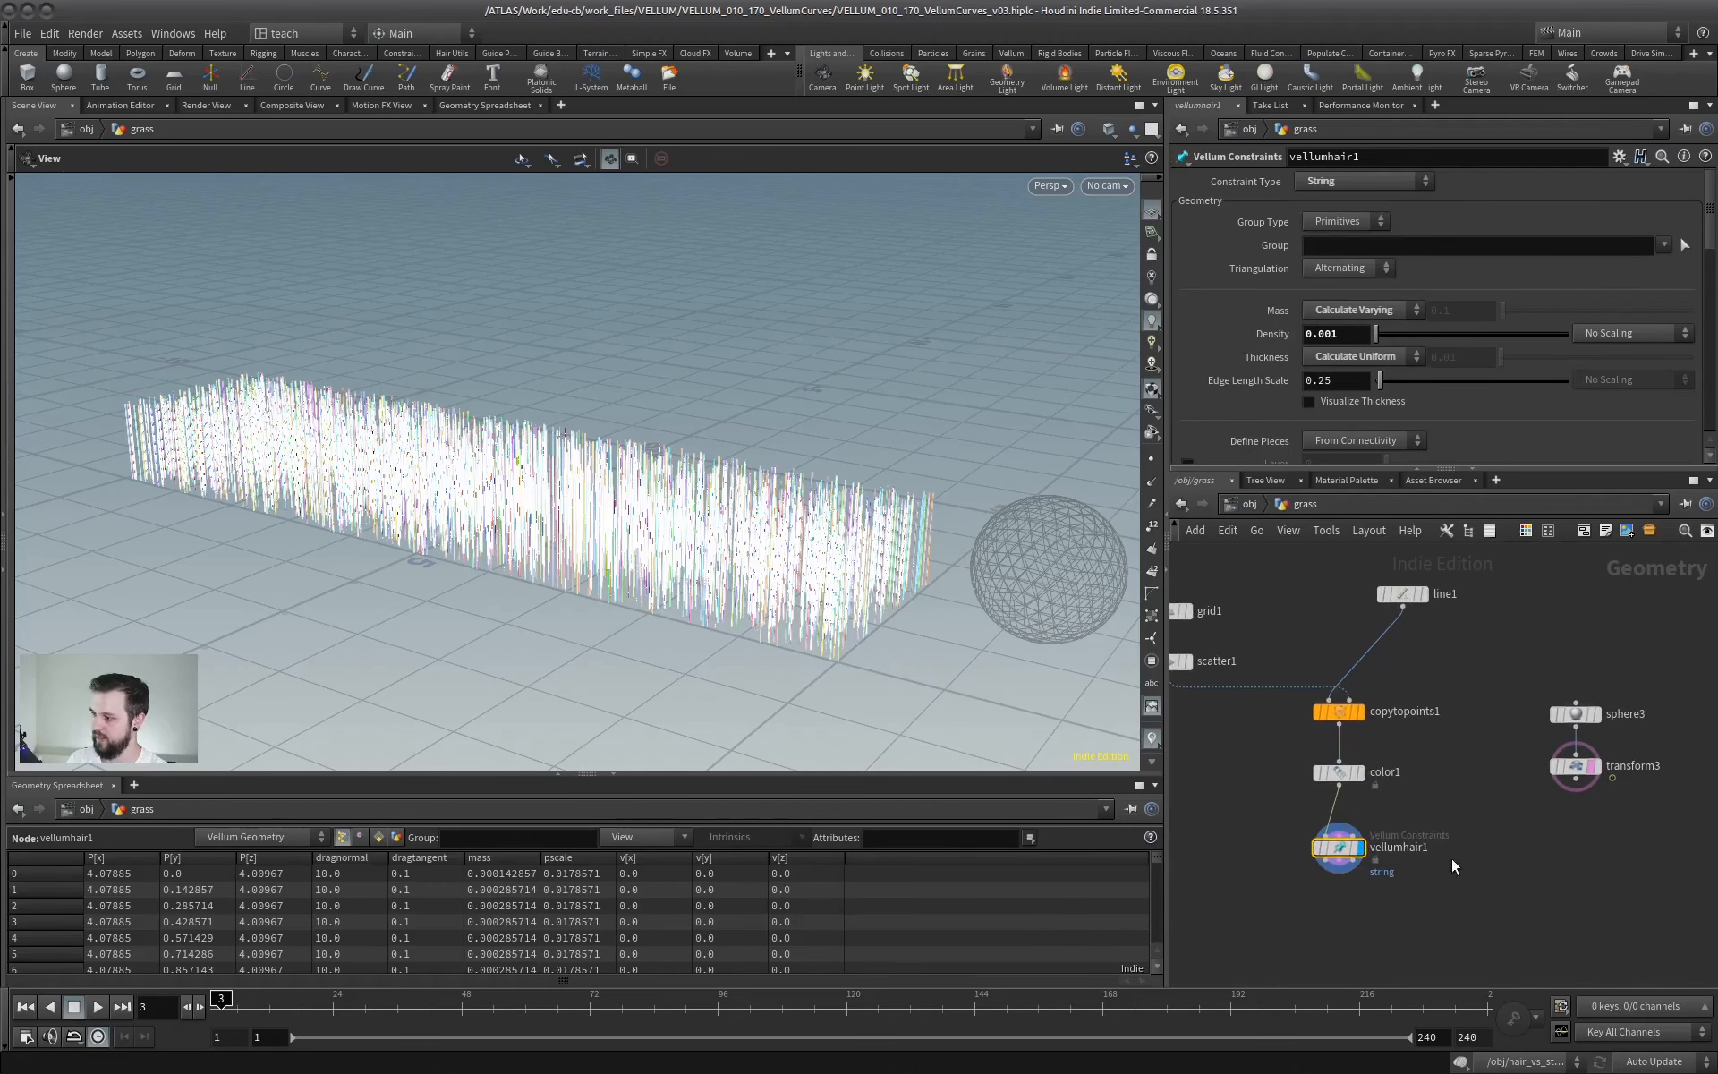
- Add a Vellum Solver below vellumhair1 with the transformed sphere as collider, test the simulation, and return to frame 1
key(Tab)
mouse_move(1364, 852)
text(vellum)
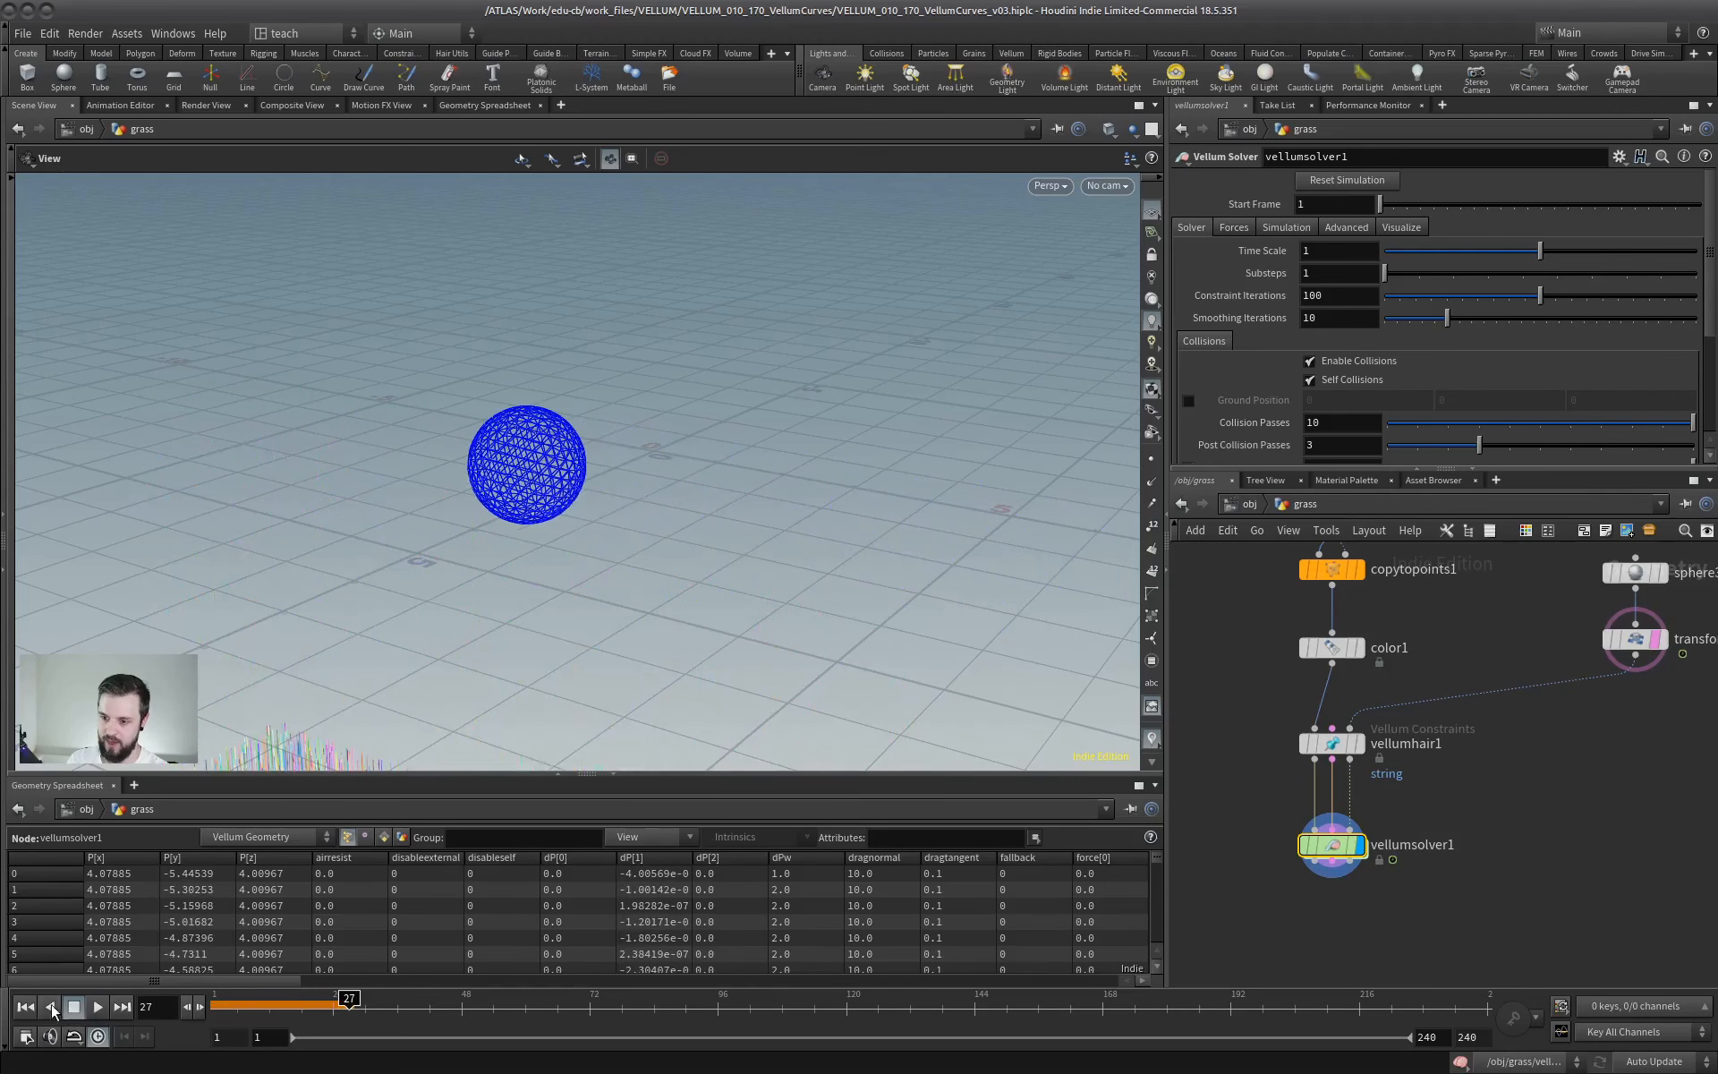
click(25, 1007)
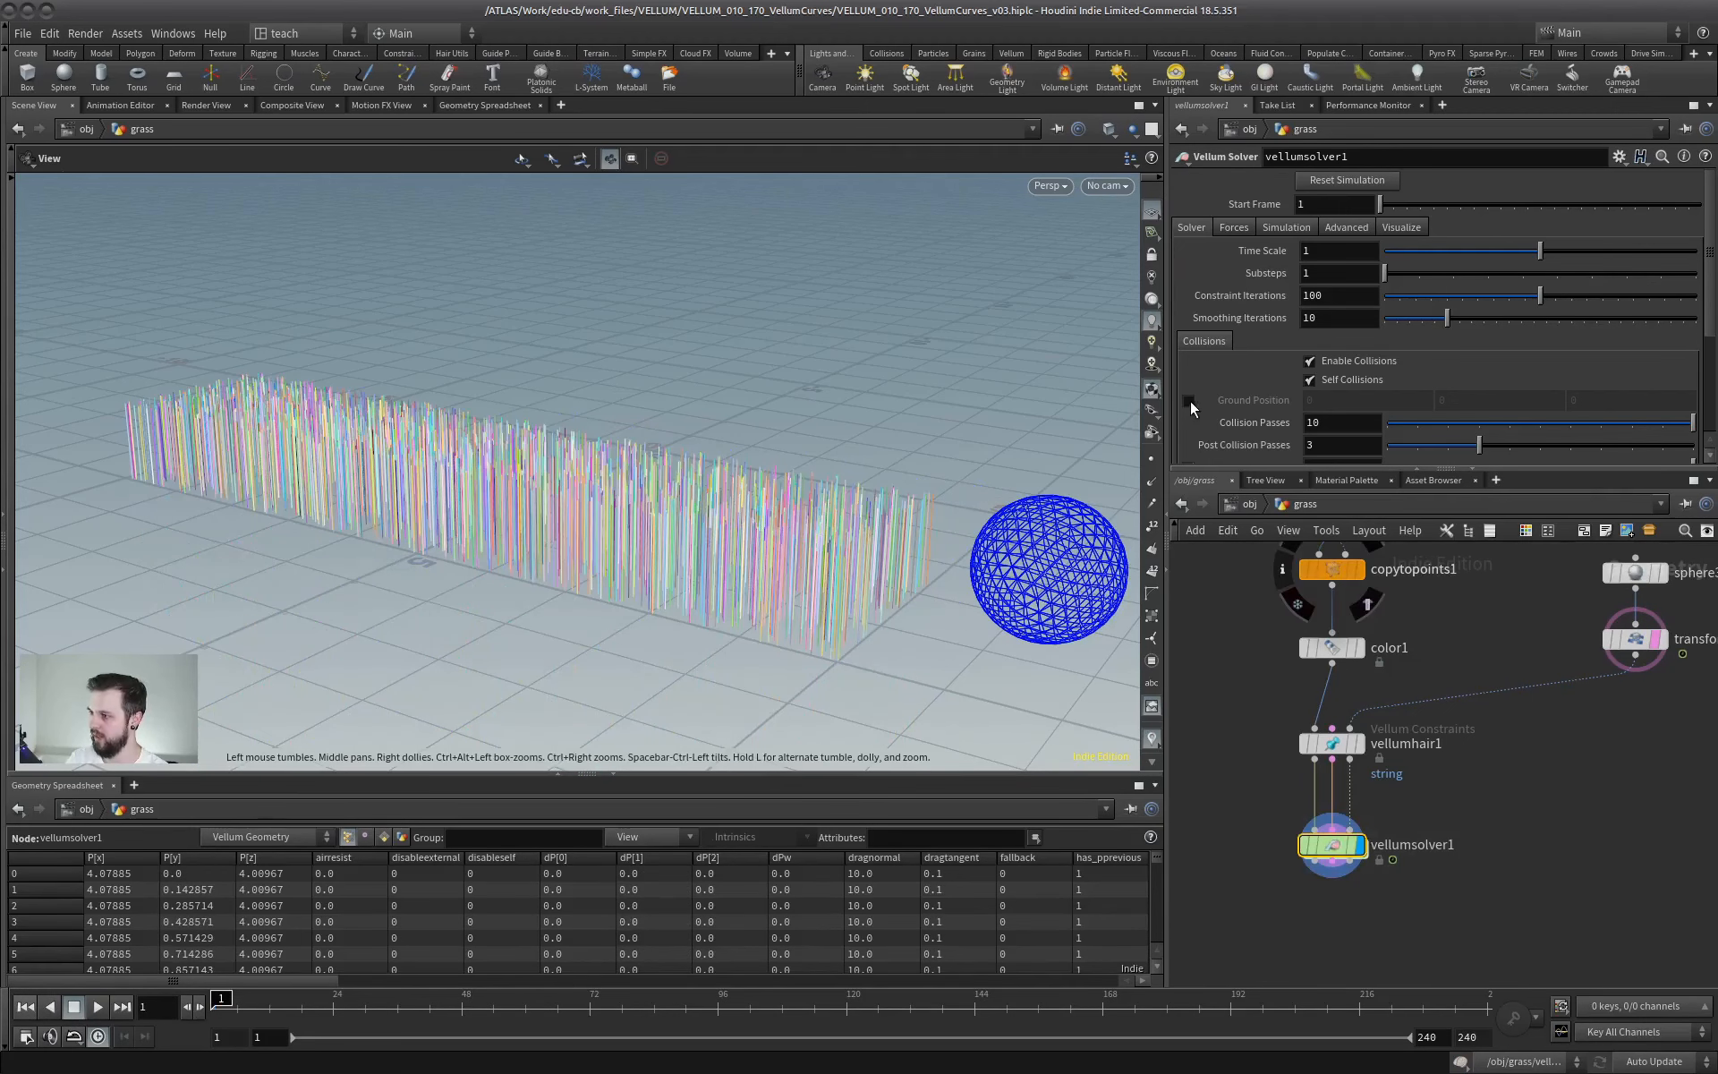
- Enable the solver's ground position, play the simulation to inspect how the strands react to the sphere, and return to frame 1
click(1190, 401)
drag(376, 633, 271, 630)
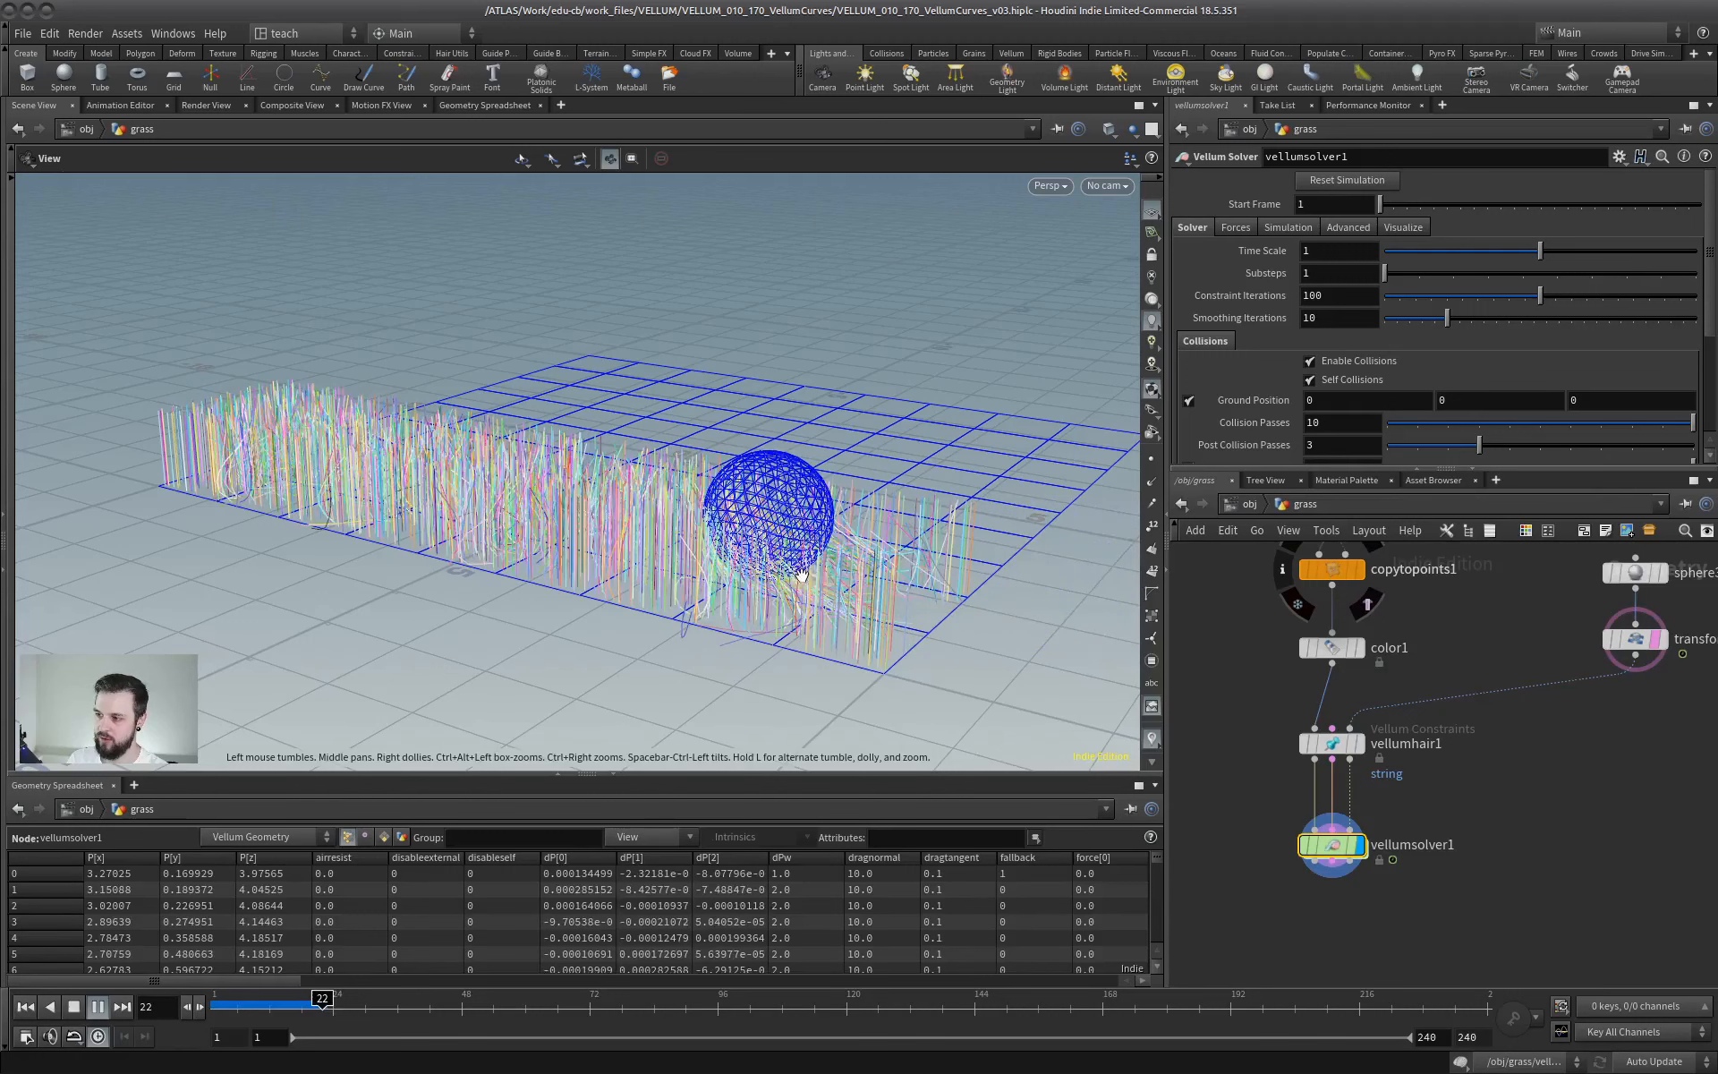
drag(802, 575, 794, 507)
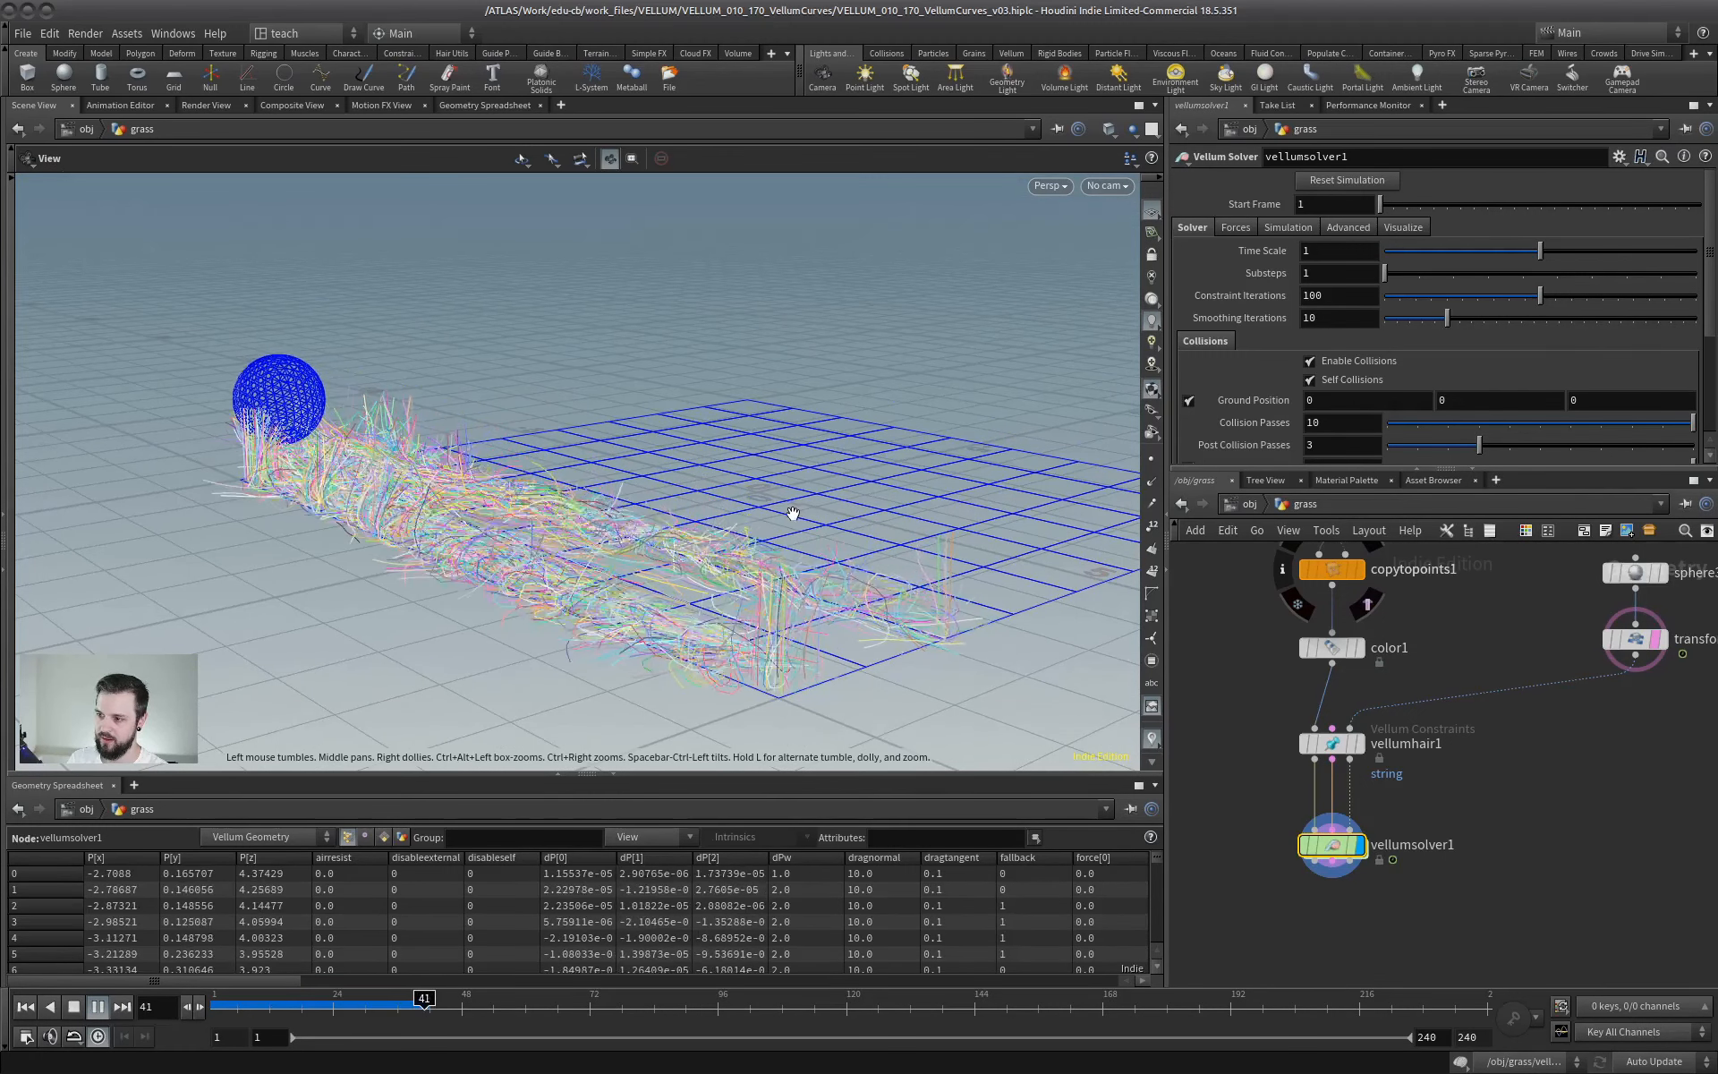
drag(782, 576, 631, 555)
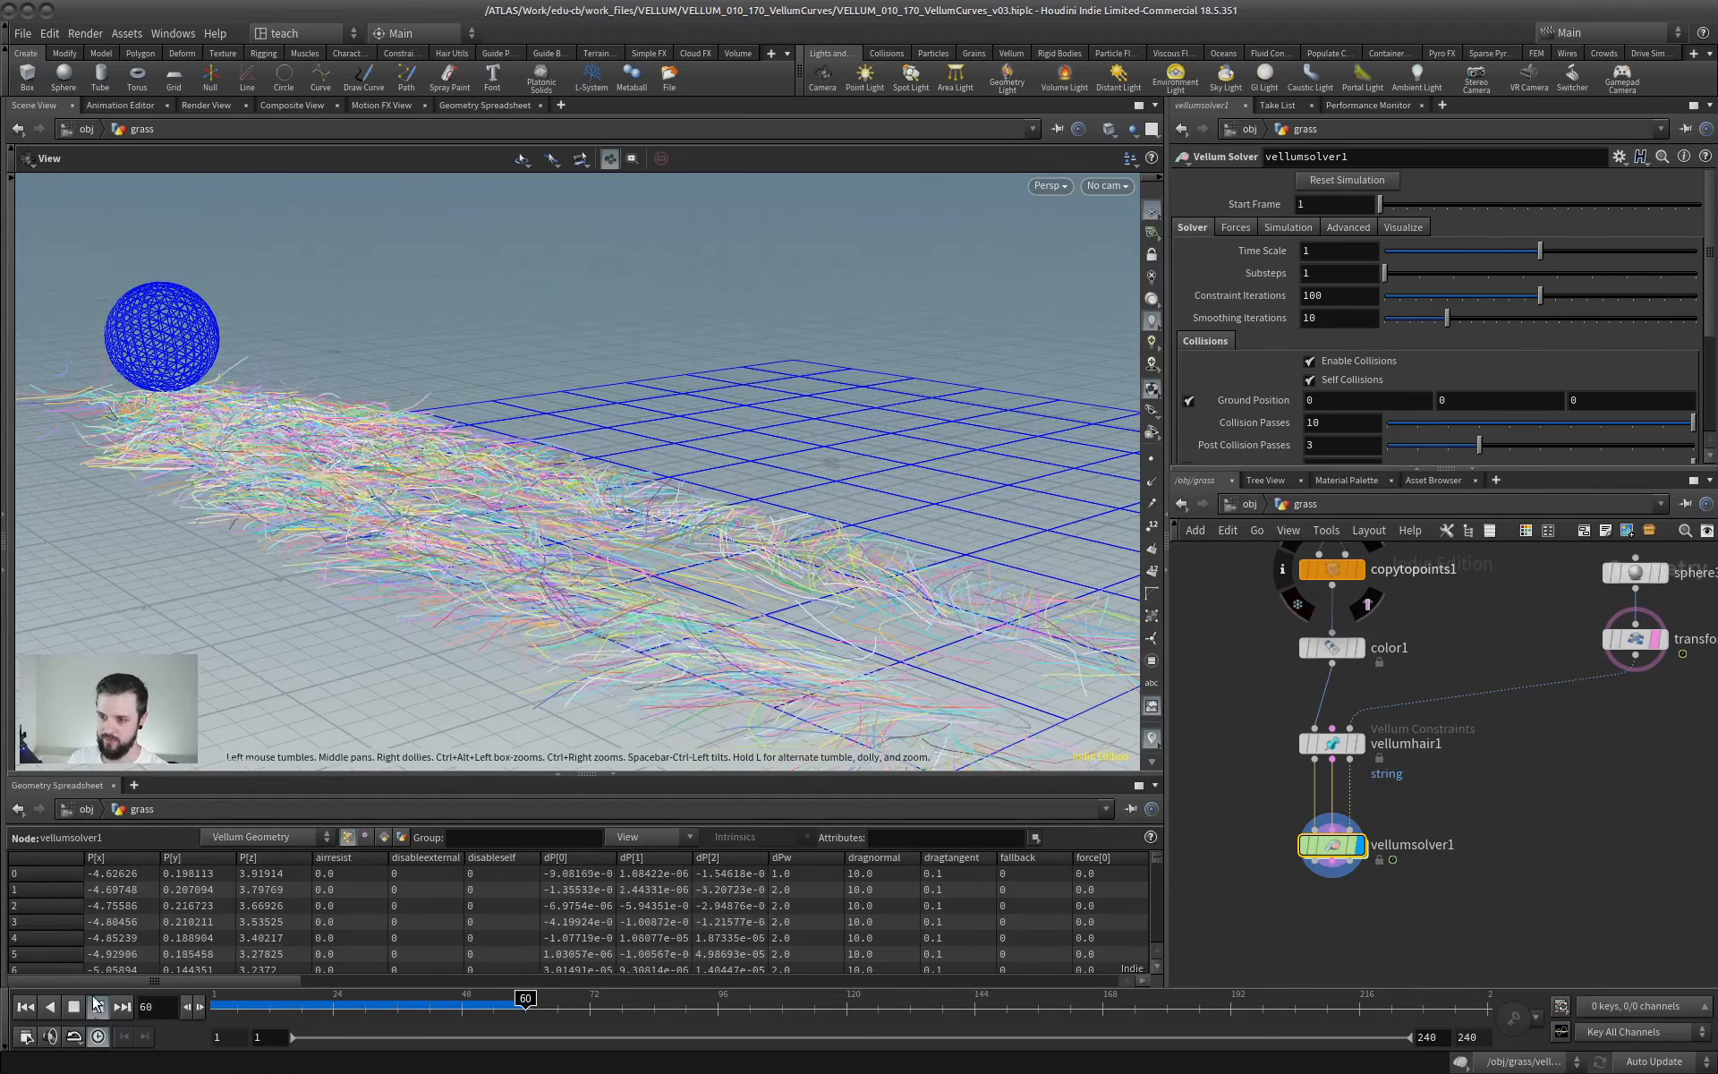
click(97, 1006)
drag(740, 583, 702, 599)
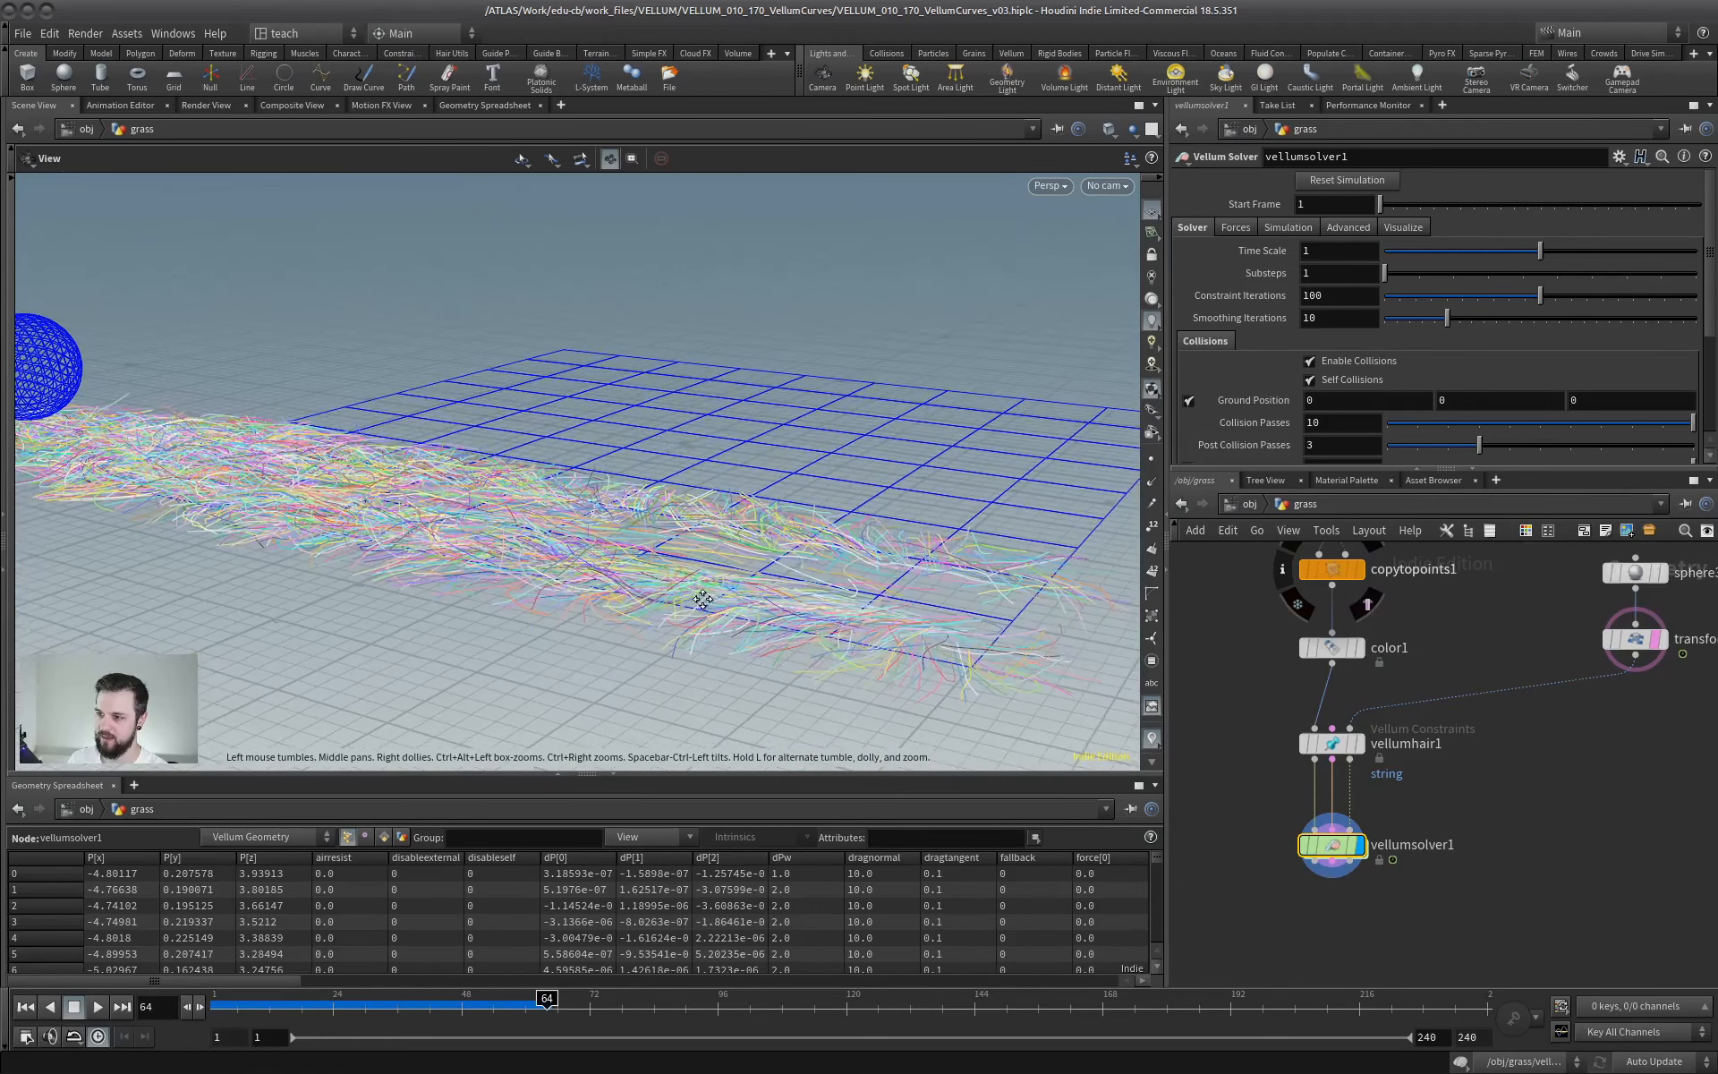
middle_drag(703, 599, 680, 609)
key(ctrl+Up)
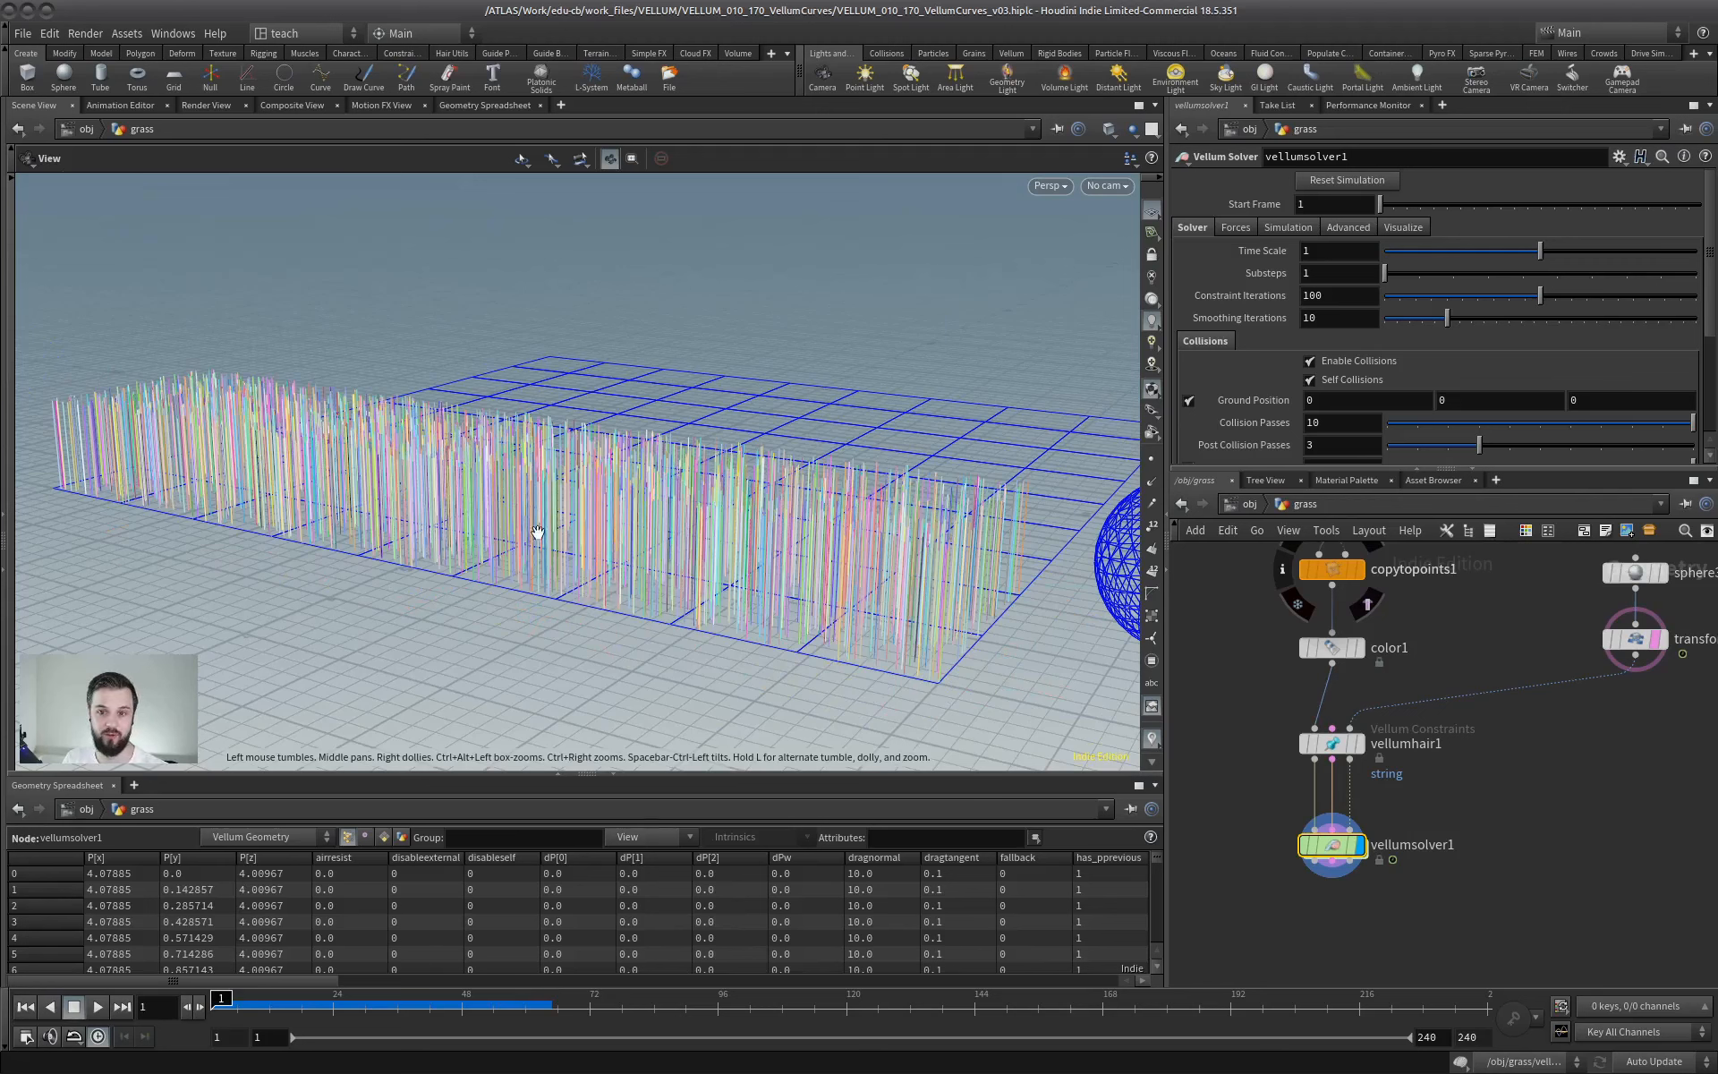
- Set the bend stiffness multiplier of vellumhair1 to 1, replay the simulation to check the strands, and return to frame 1
middle_drag(1456, 799, 1476, 874)
click(1350, 820)
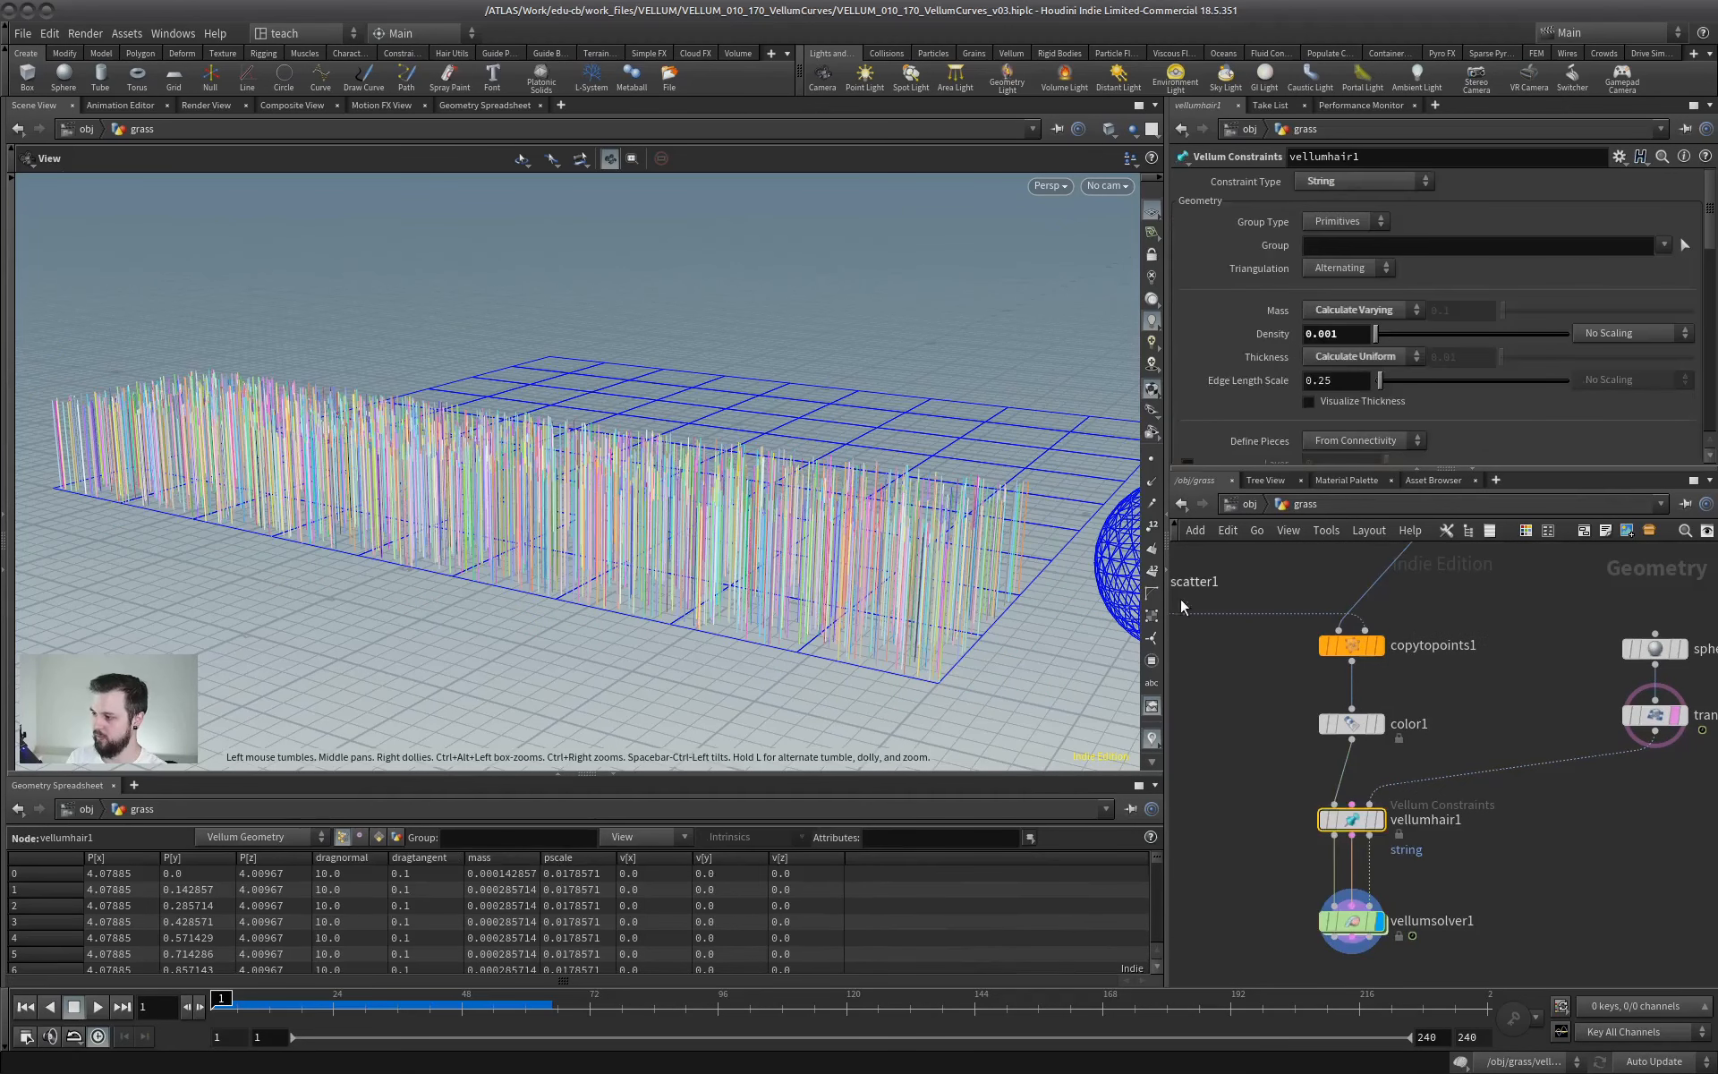
drag(1412, 466, 1414, 721)
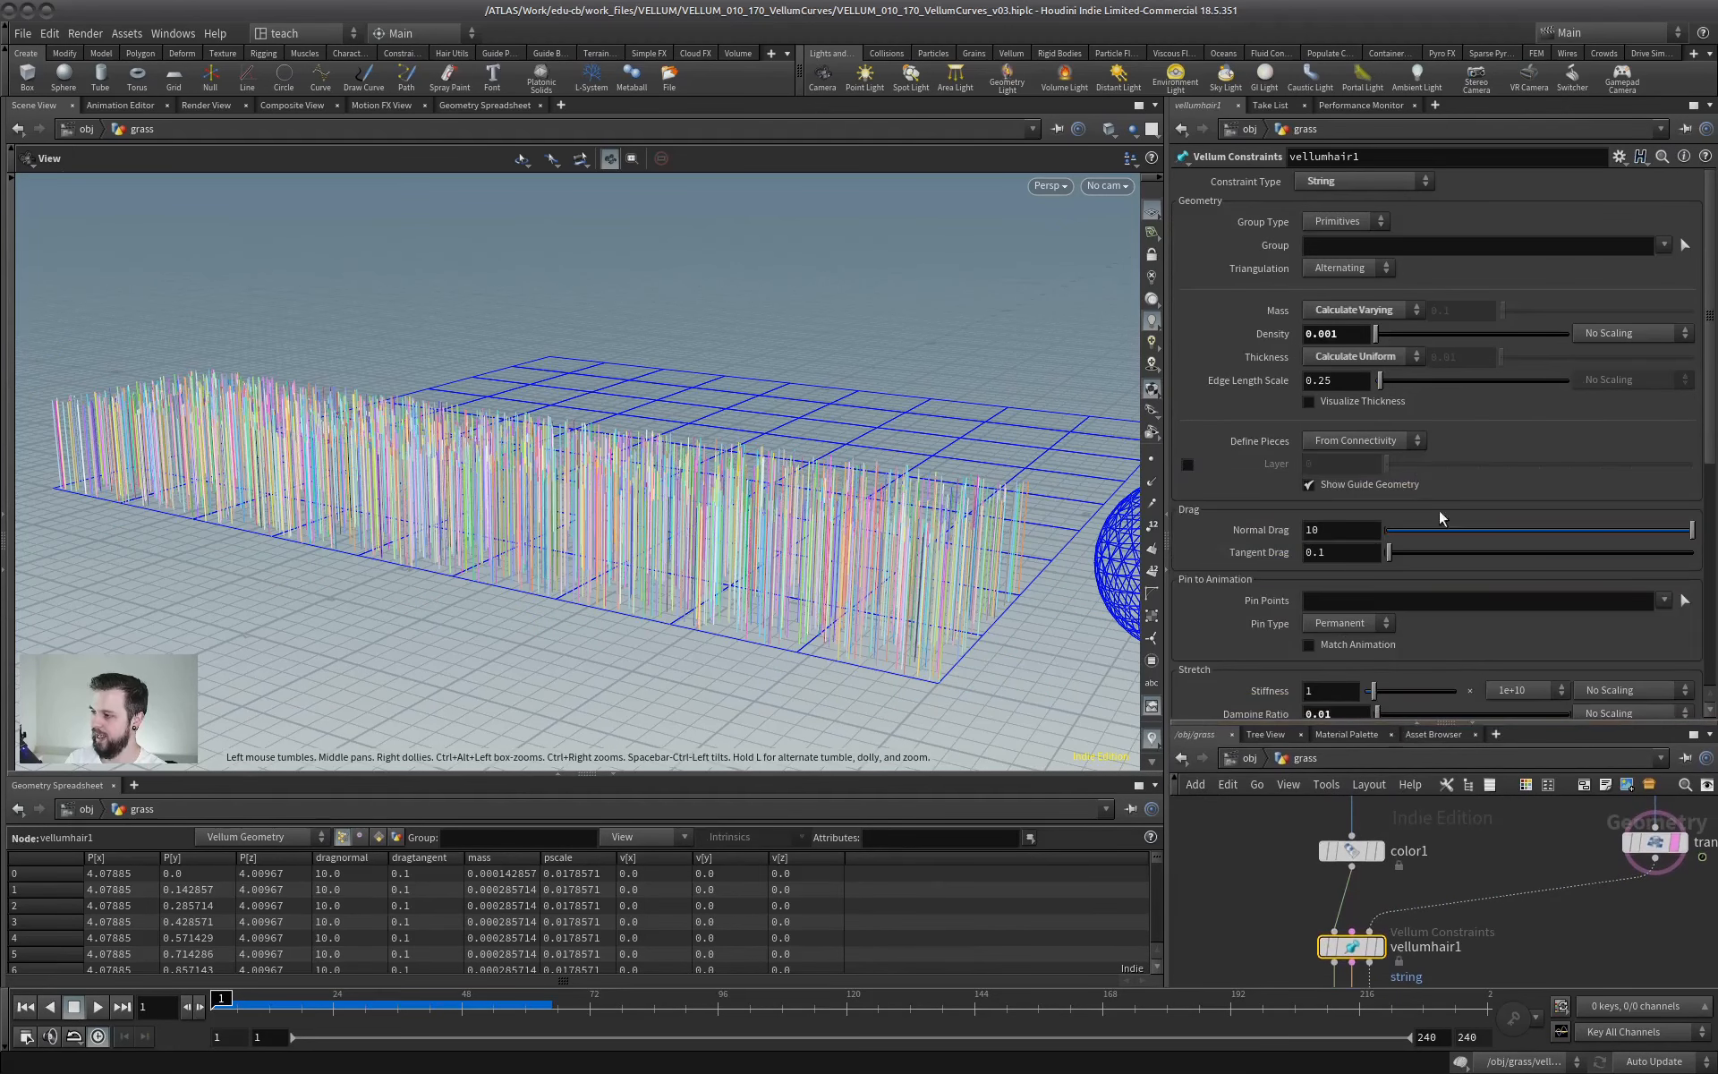
scroll(1712, 343, down, 6)
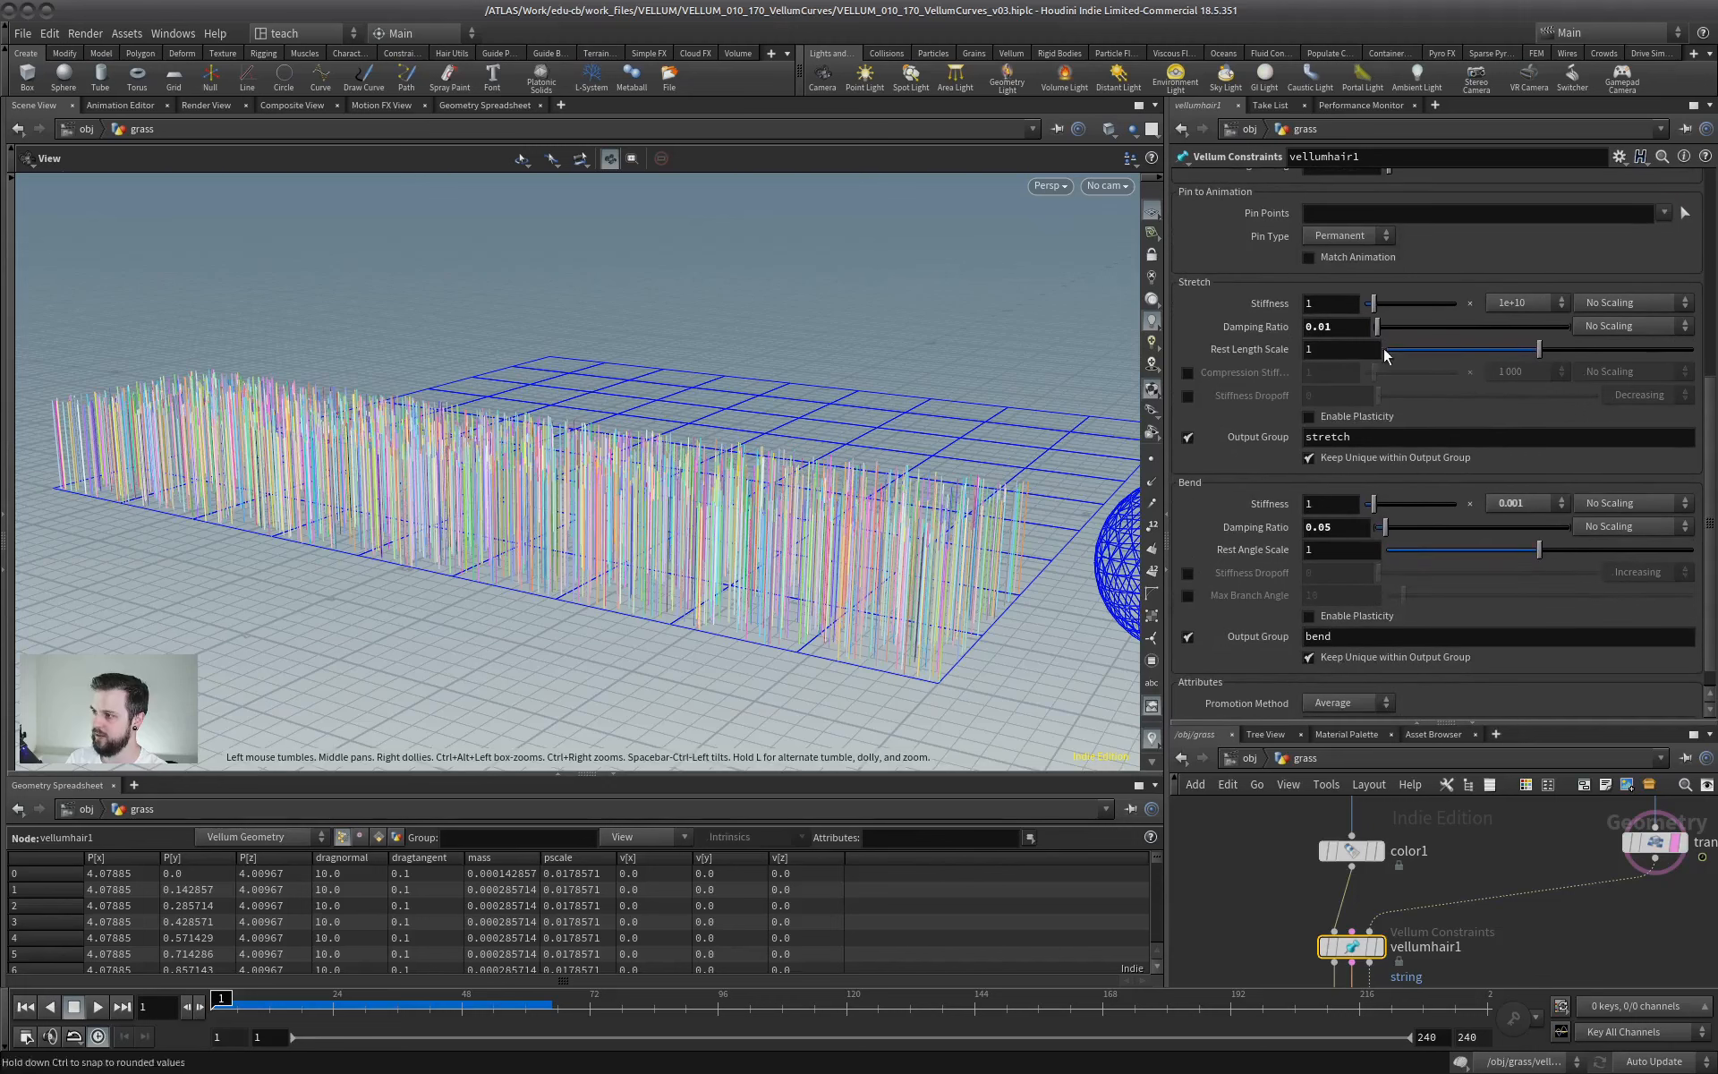
click(1538, 503)
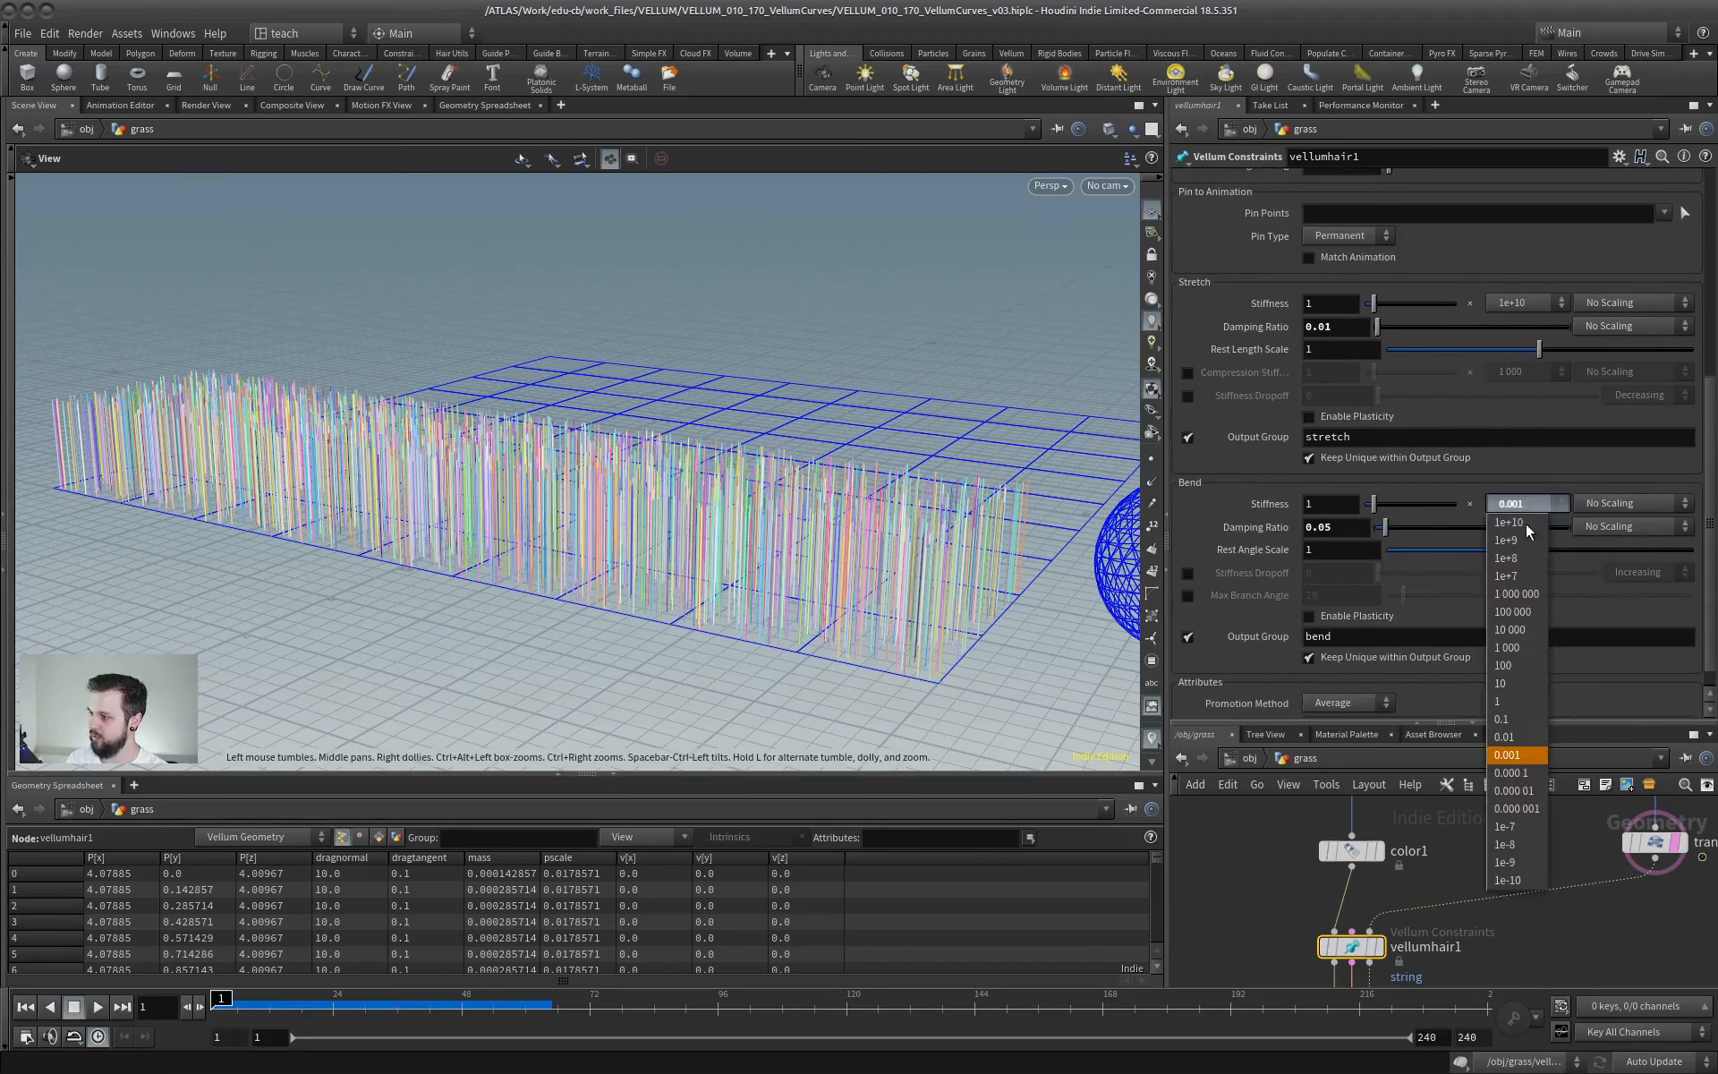
click(1513, 702)
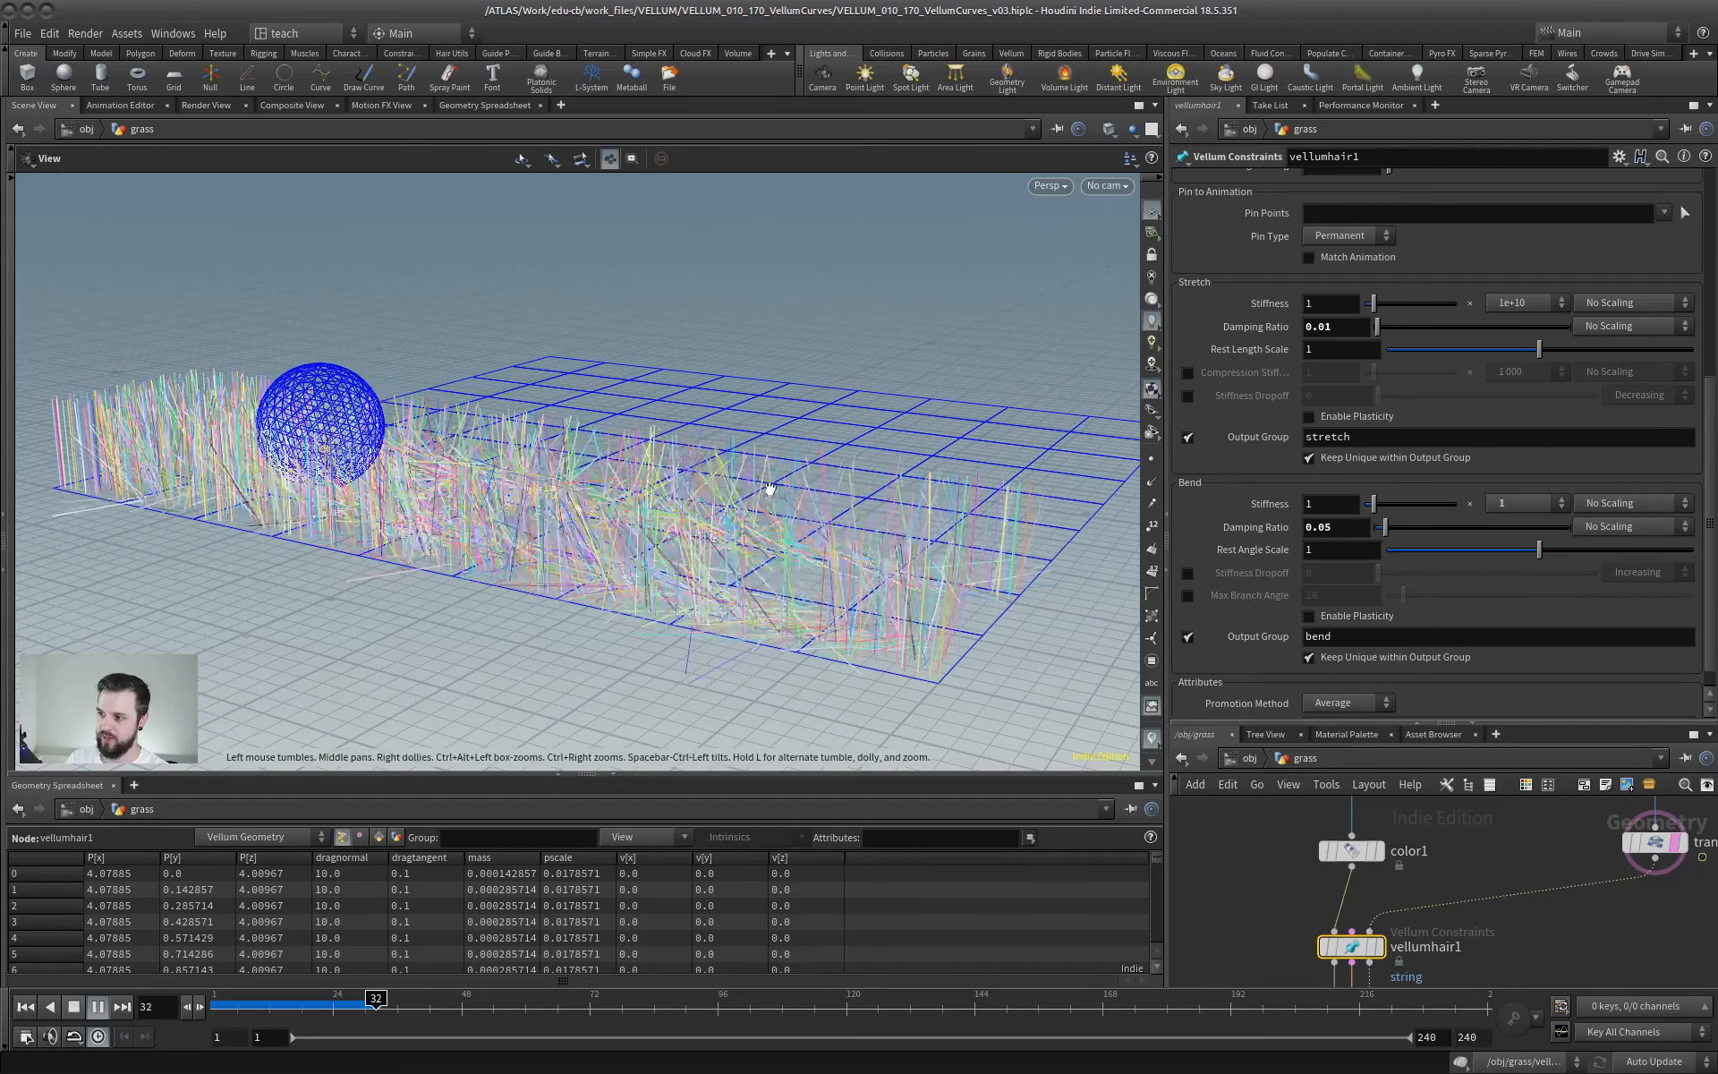
drag(675, 526, 609, 505)
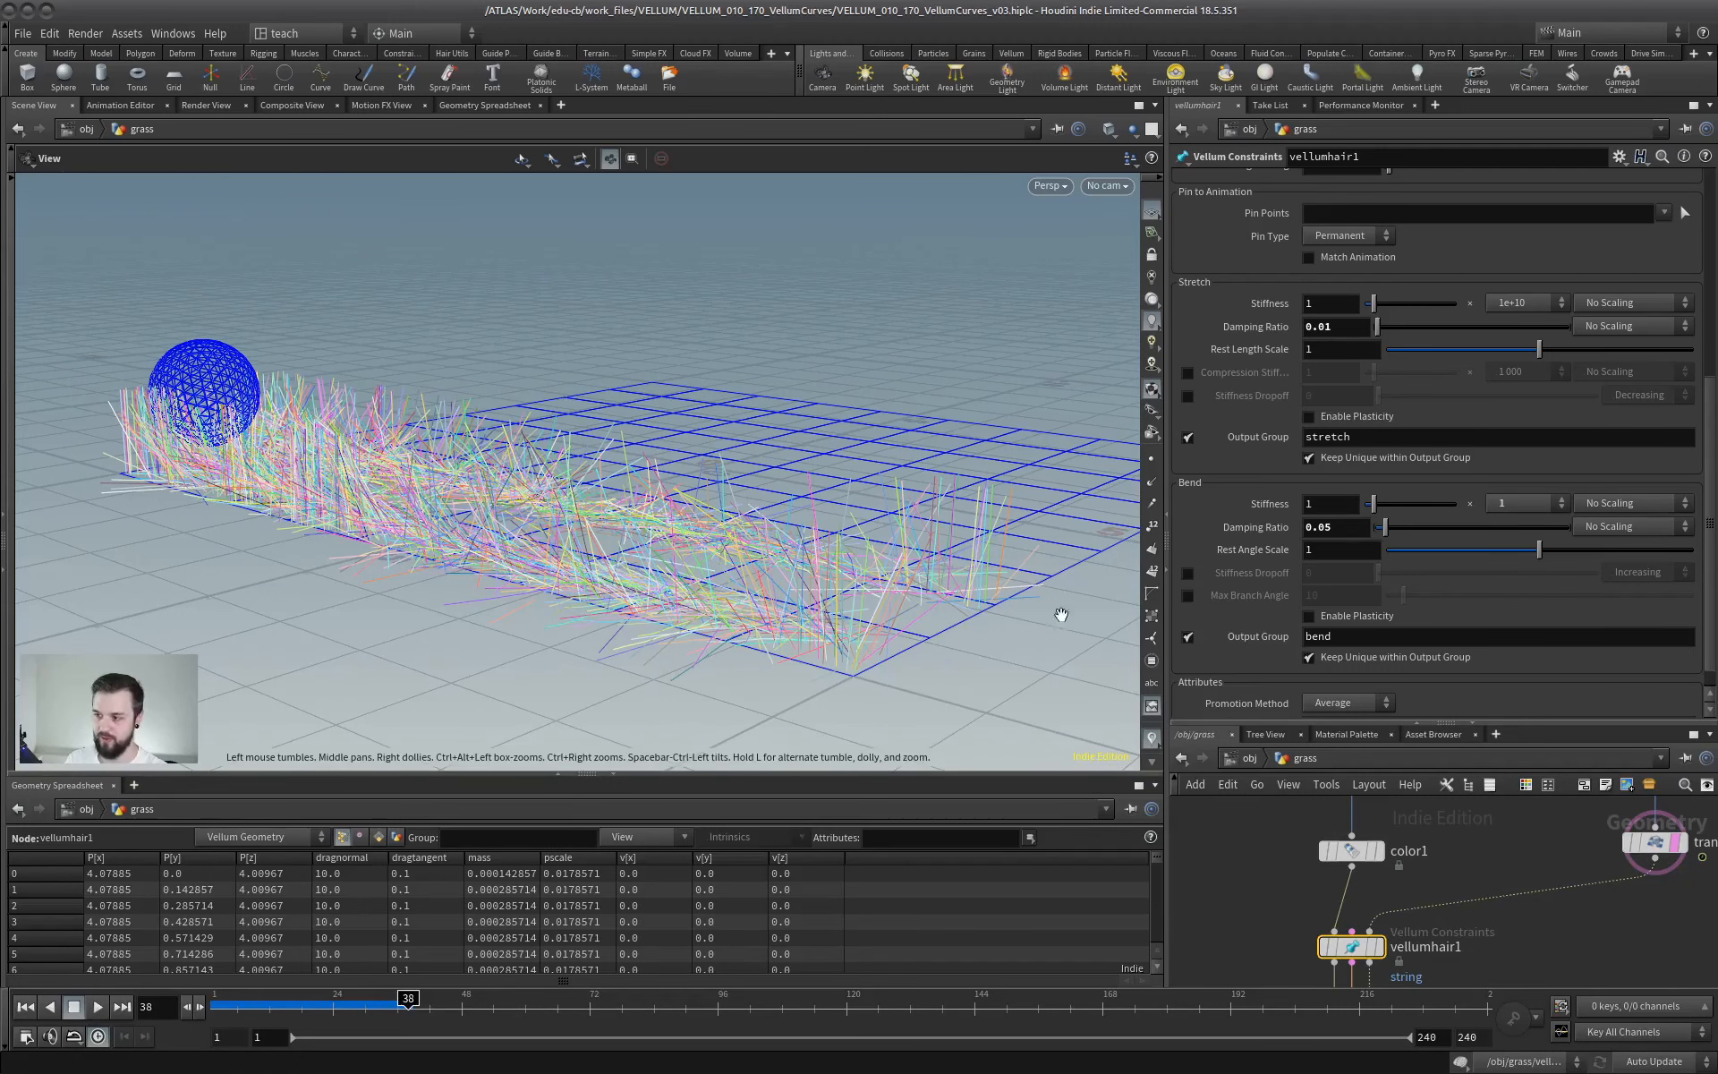
click(27, 1008)
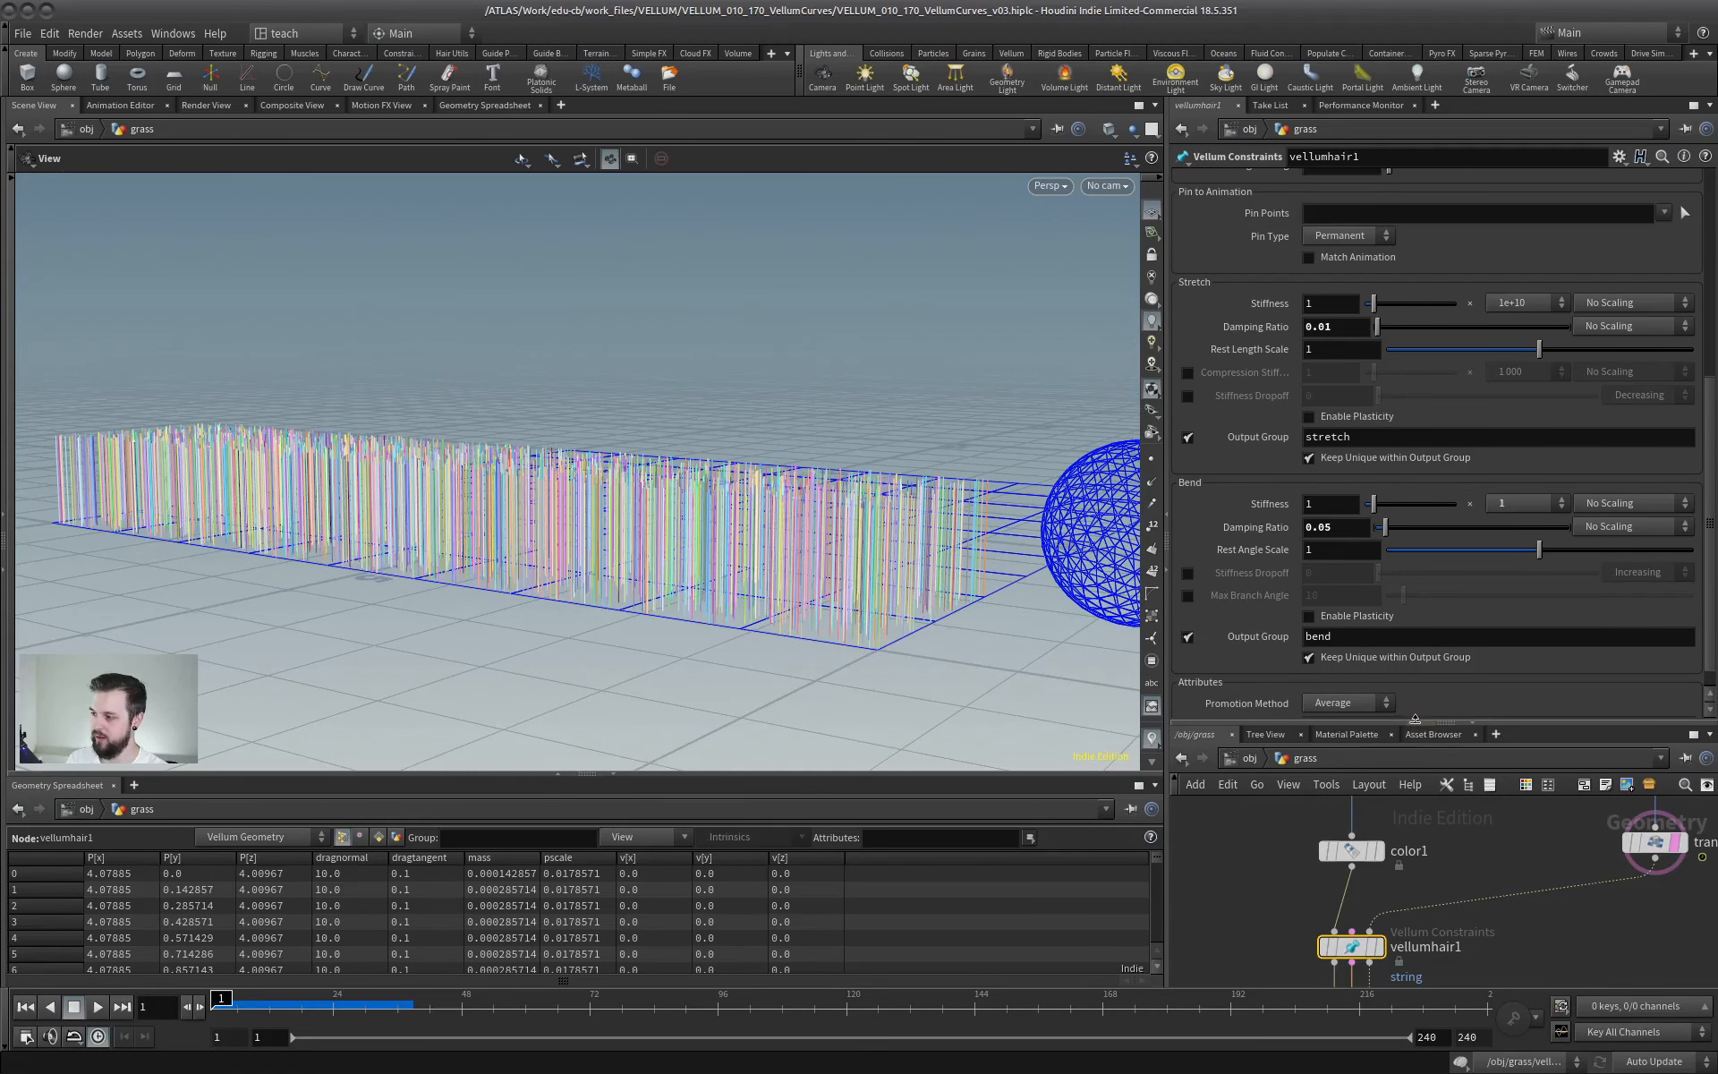
- Insert a Group Create node between color1 and vellumhair1 for a point group named pinGrp, using bounding regions instead of the base group
drag(1415, 719, 1396, 385)
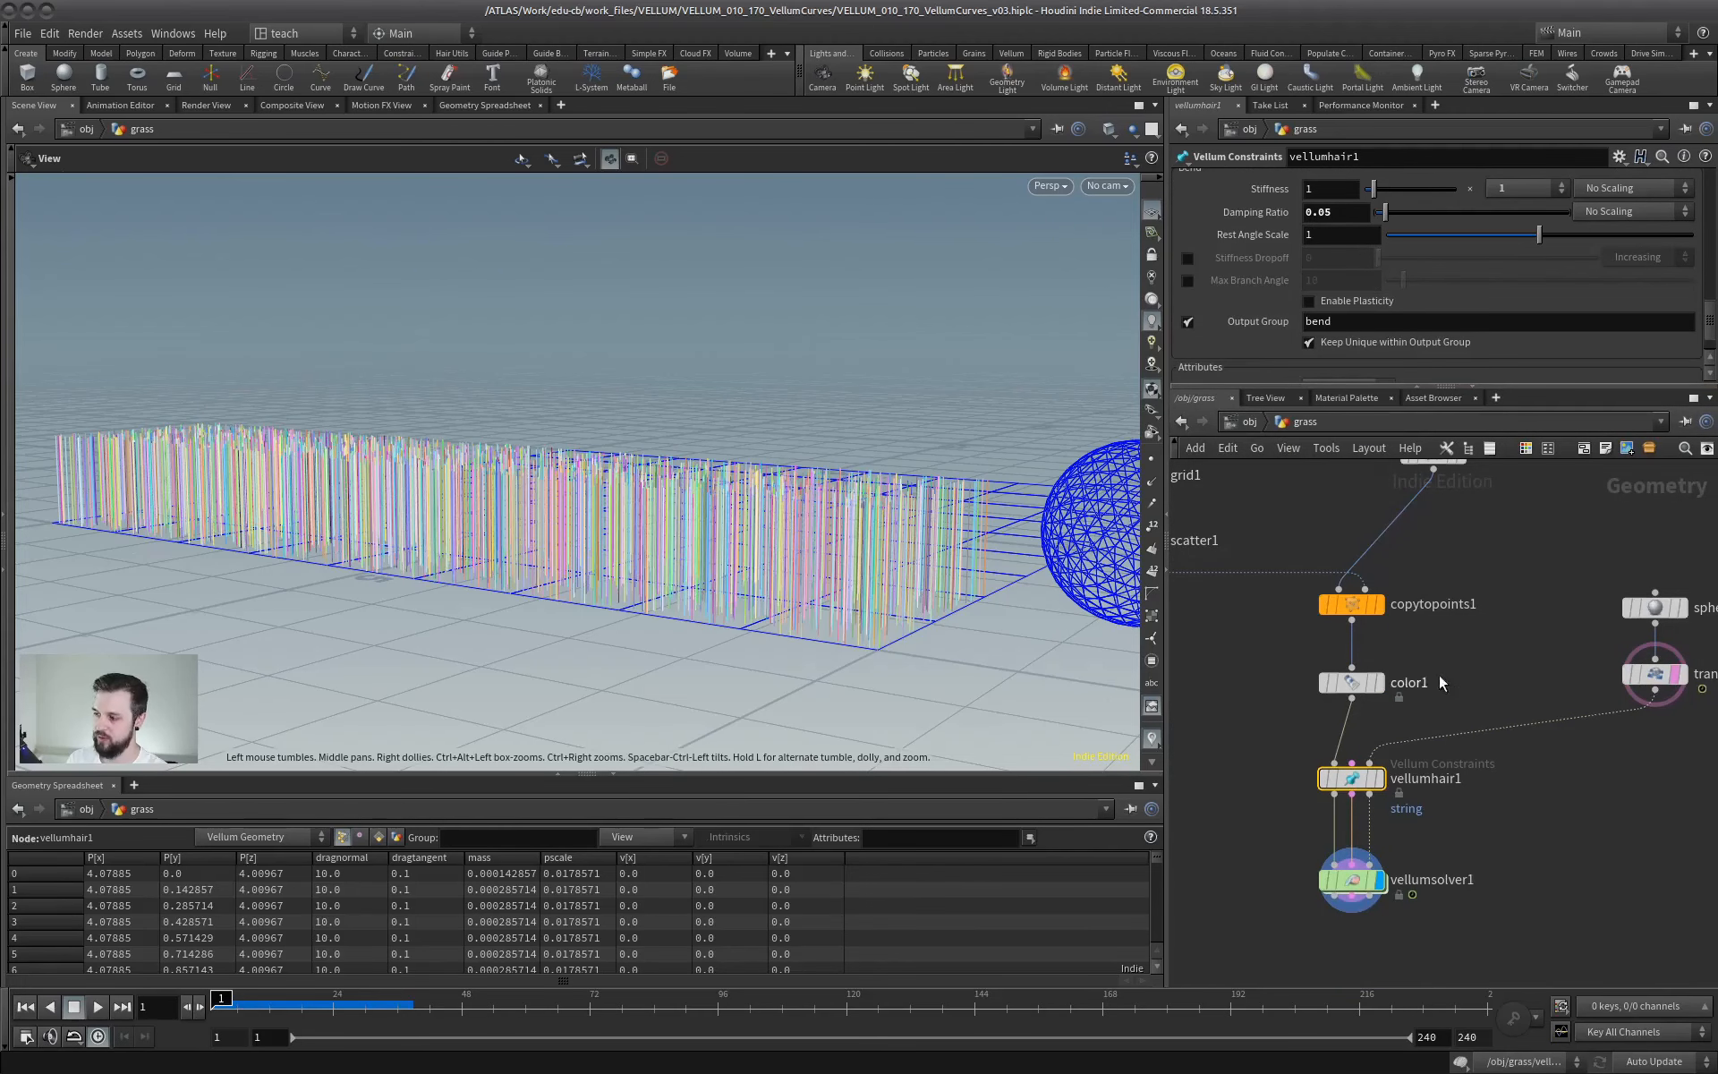
middle_drag(1441, 777, 1493, 723)
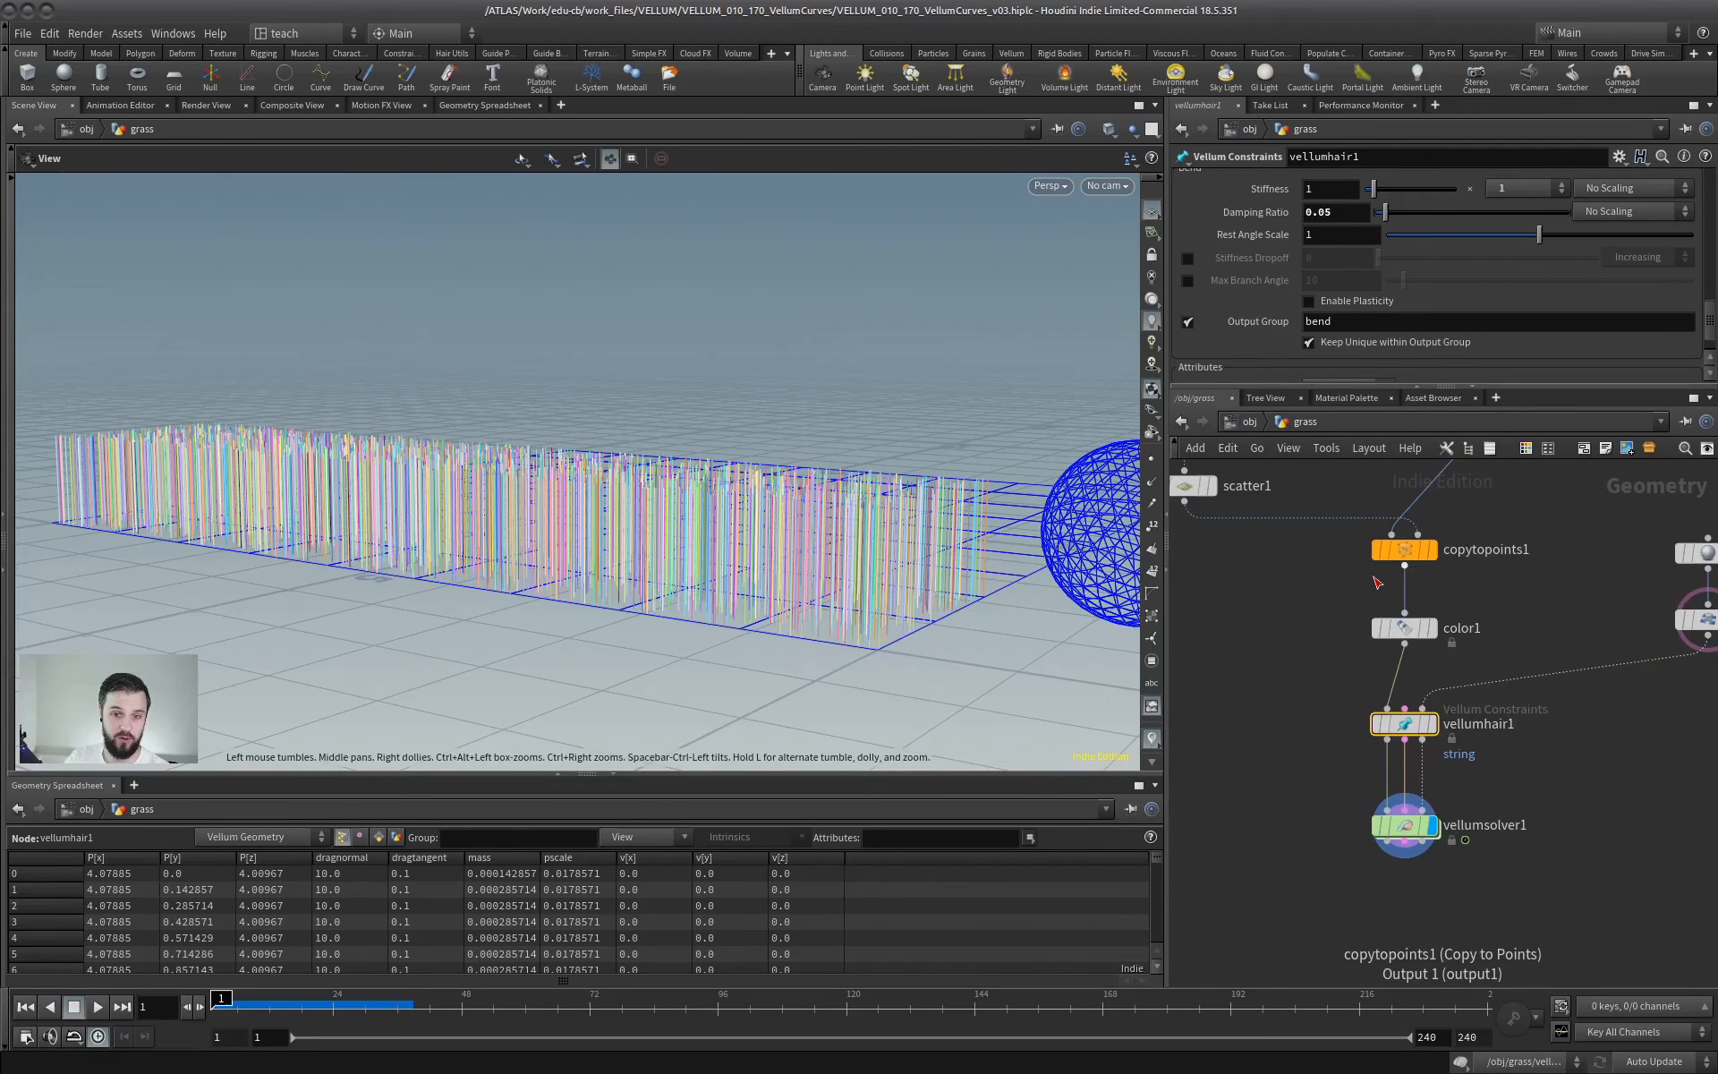
middle_drag(1400, 640, 1421, 725)
key(Tab)
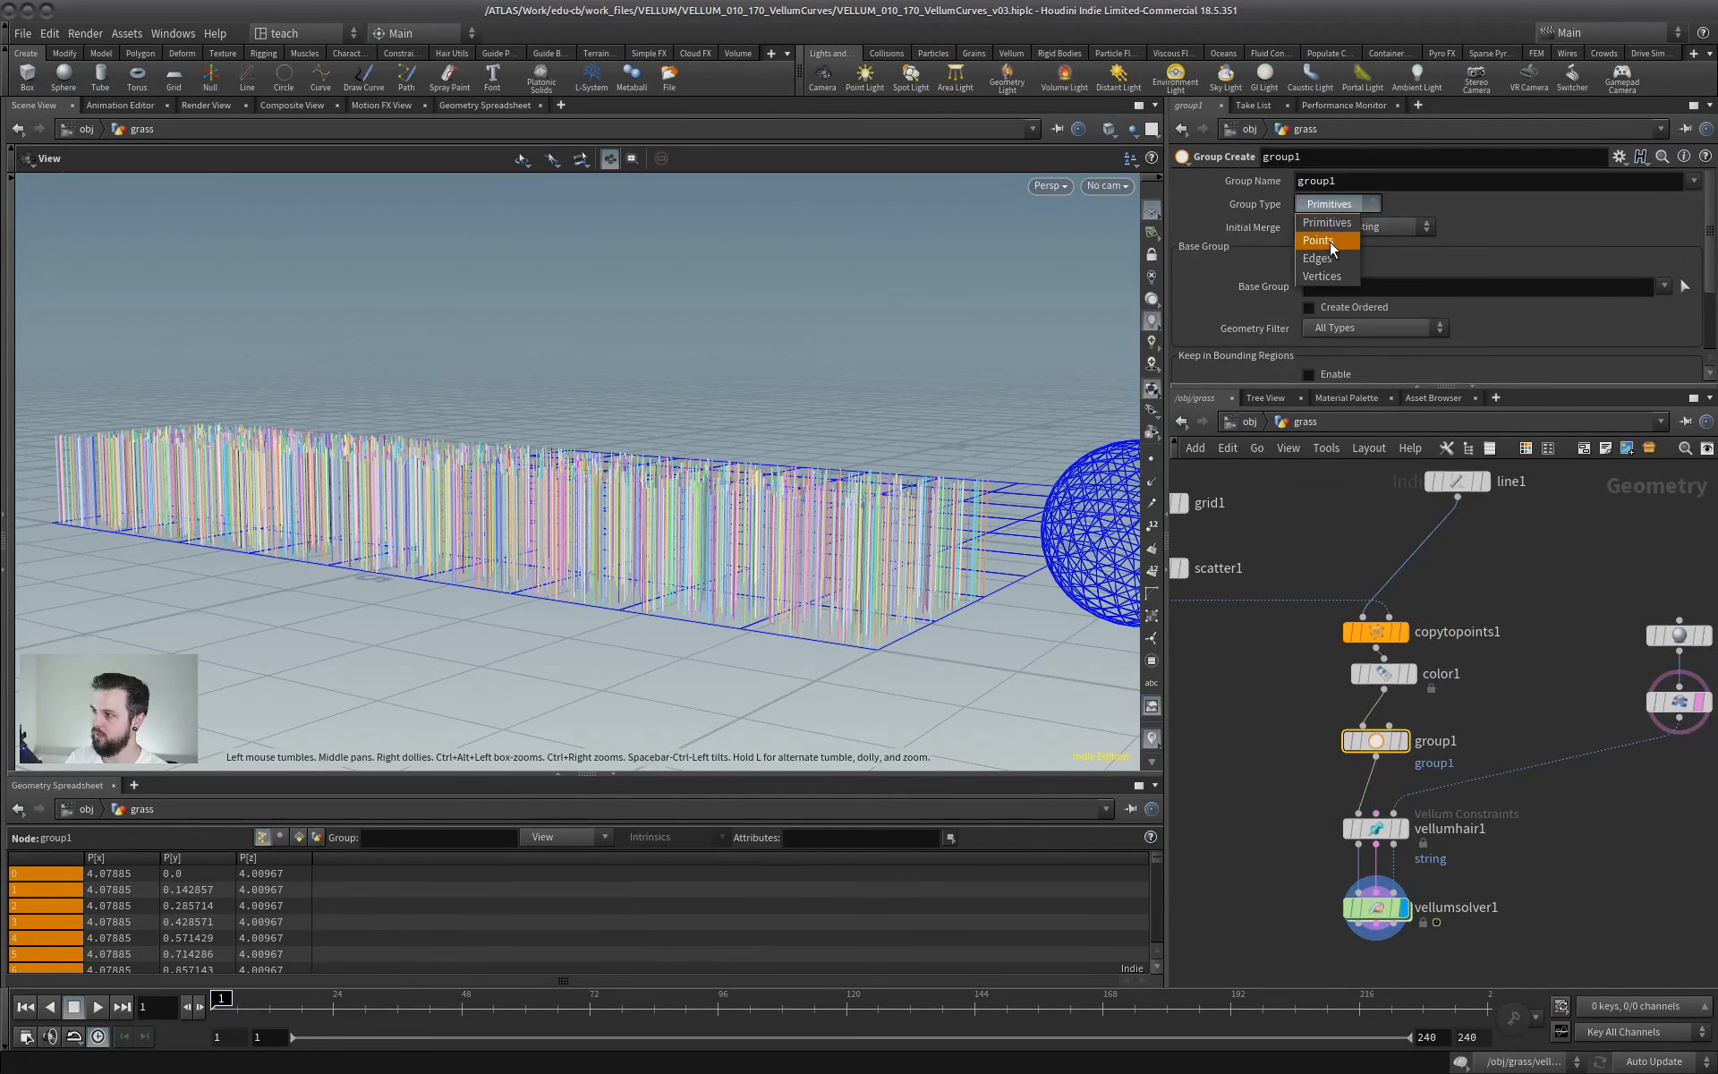
click(1330, 242)
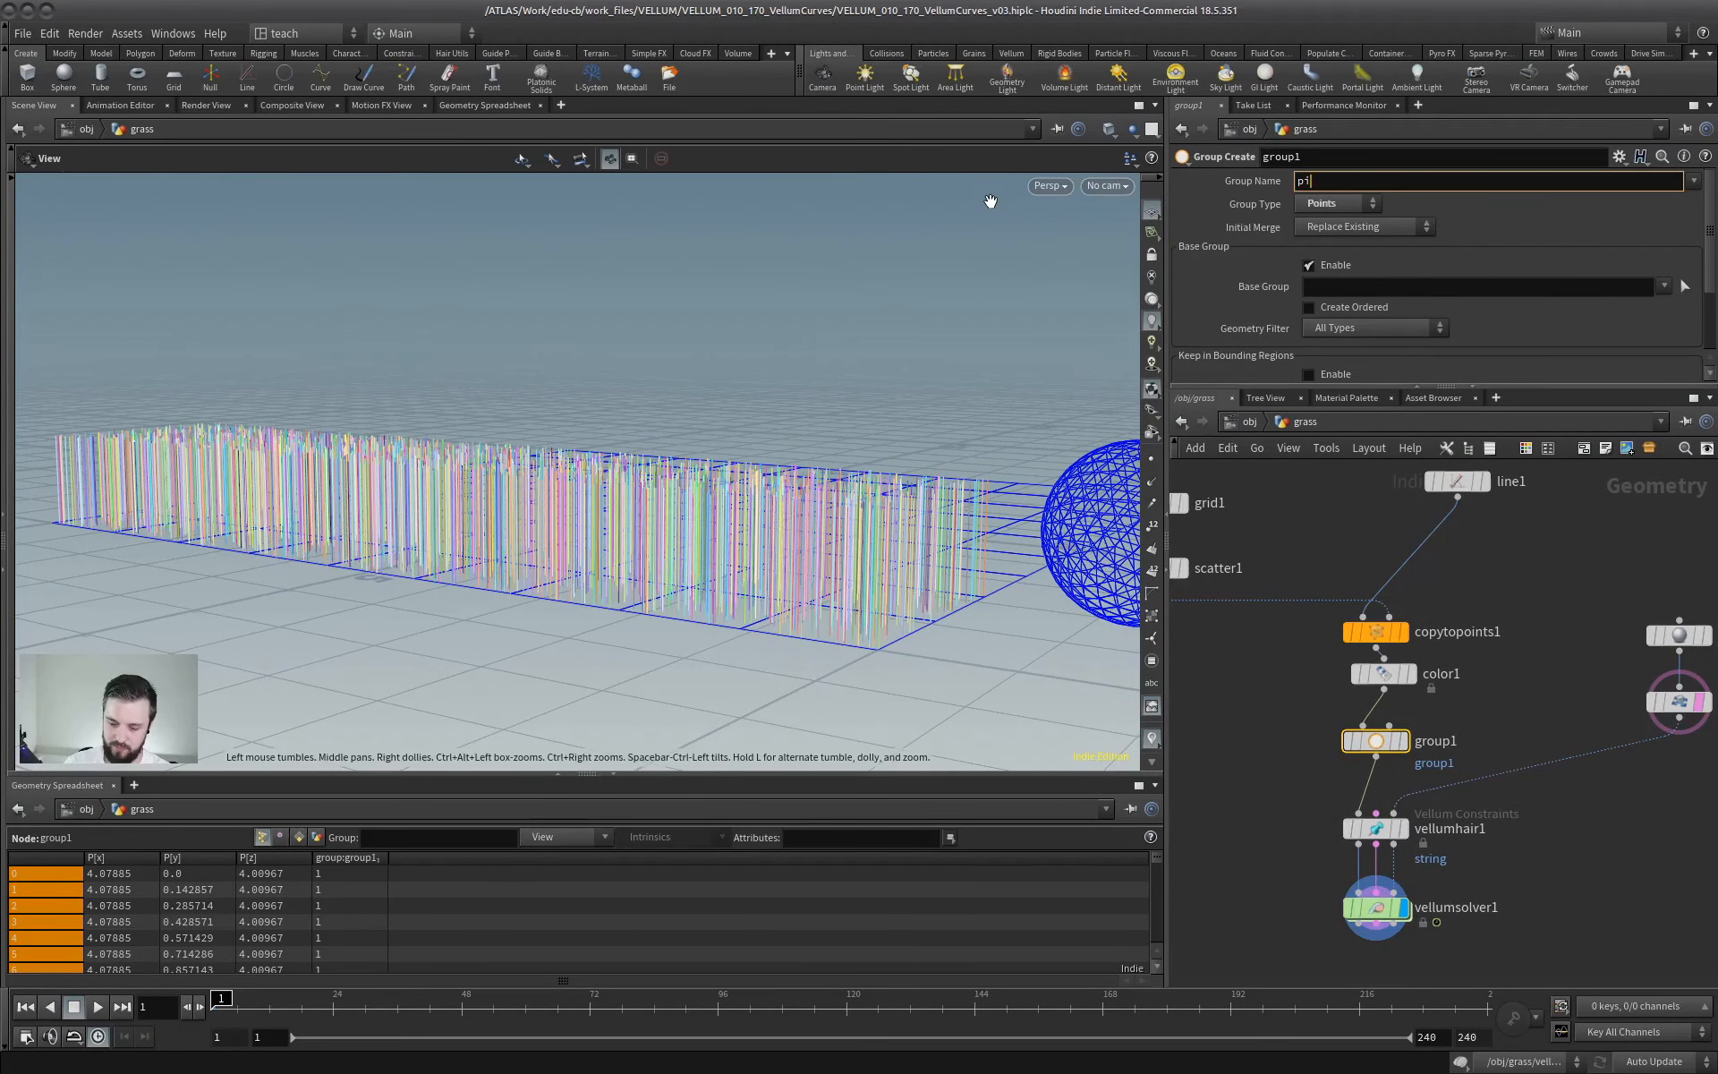
click(1321, 264)
click(1308, 309)
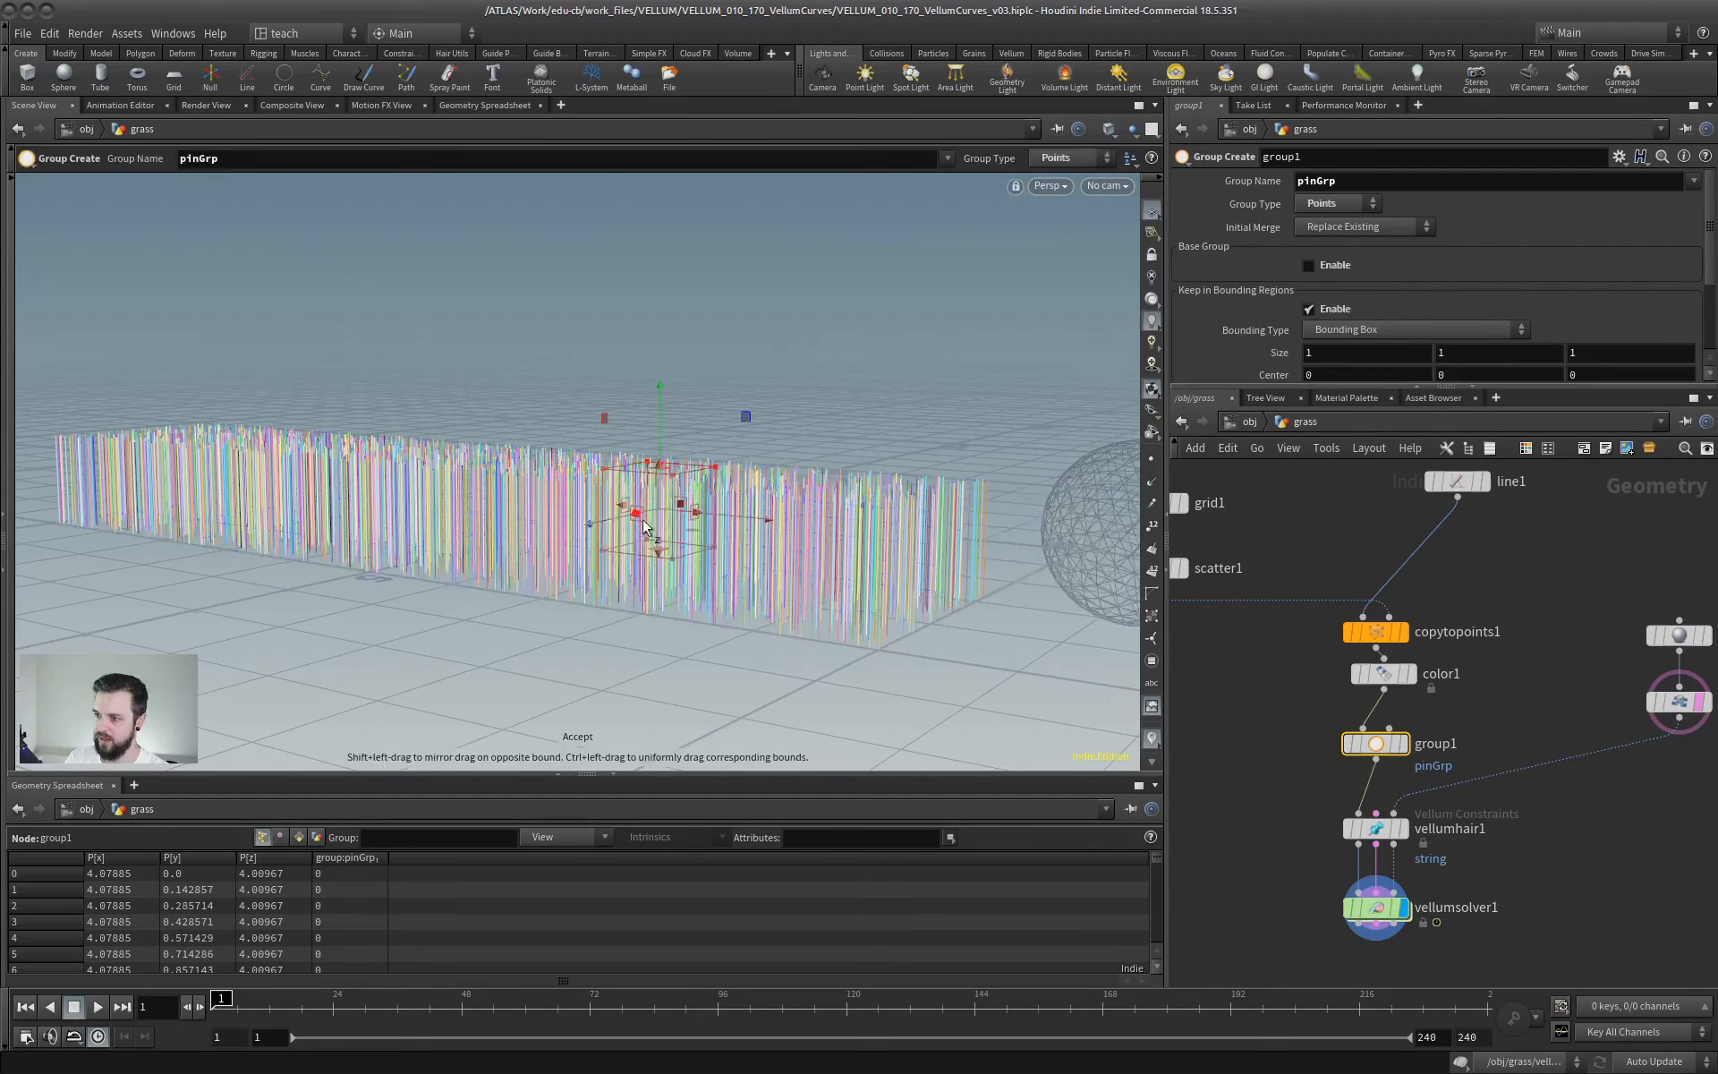
- Fit the group's bounding box around the strand roots, about 10.99 by 0.51 by 3.20 in size, and inspect the grouped points
alt+drag(787, 465, 674, 498)
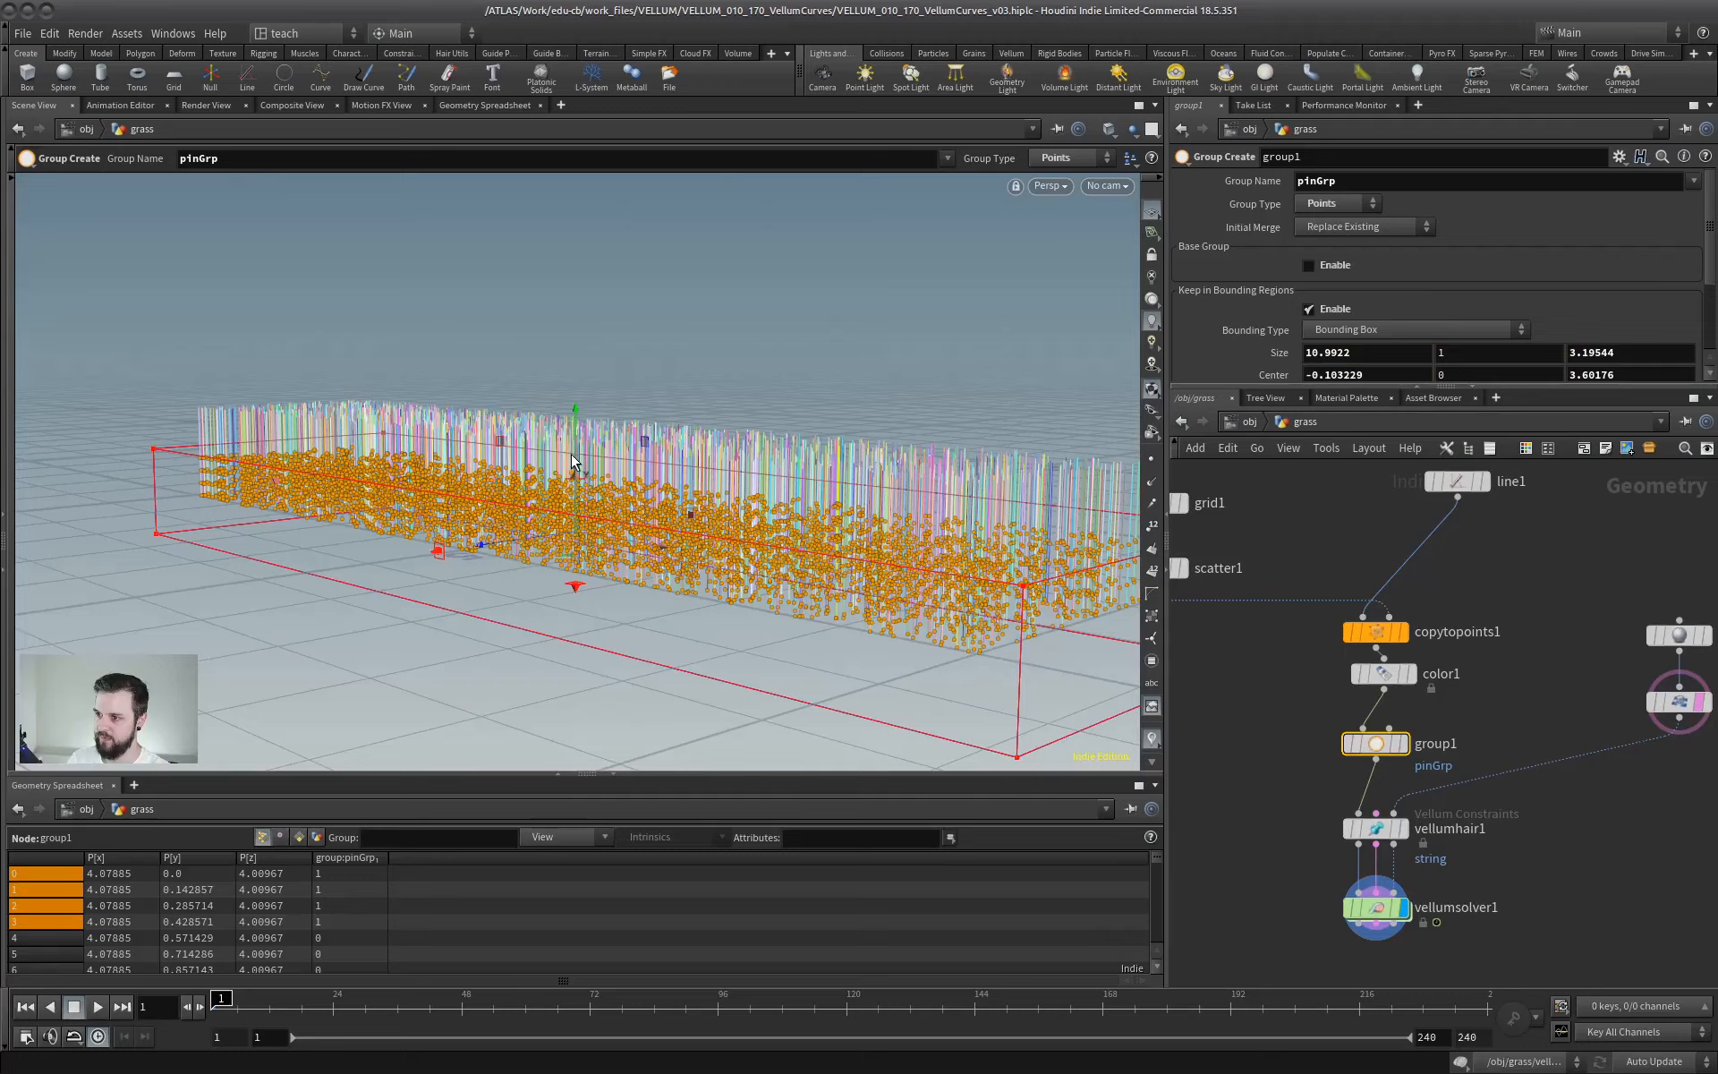
drag(573, 461, 582, 531)
alt+drag(694, 545, 648, 452)
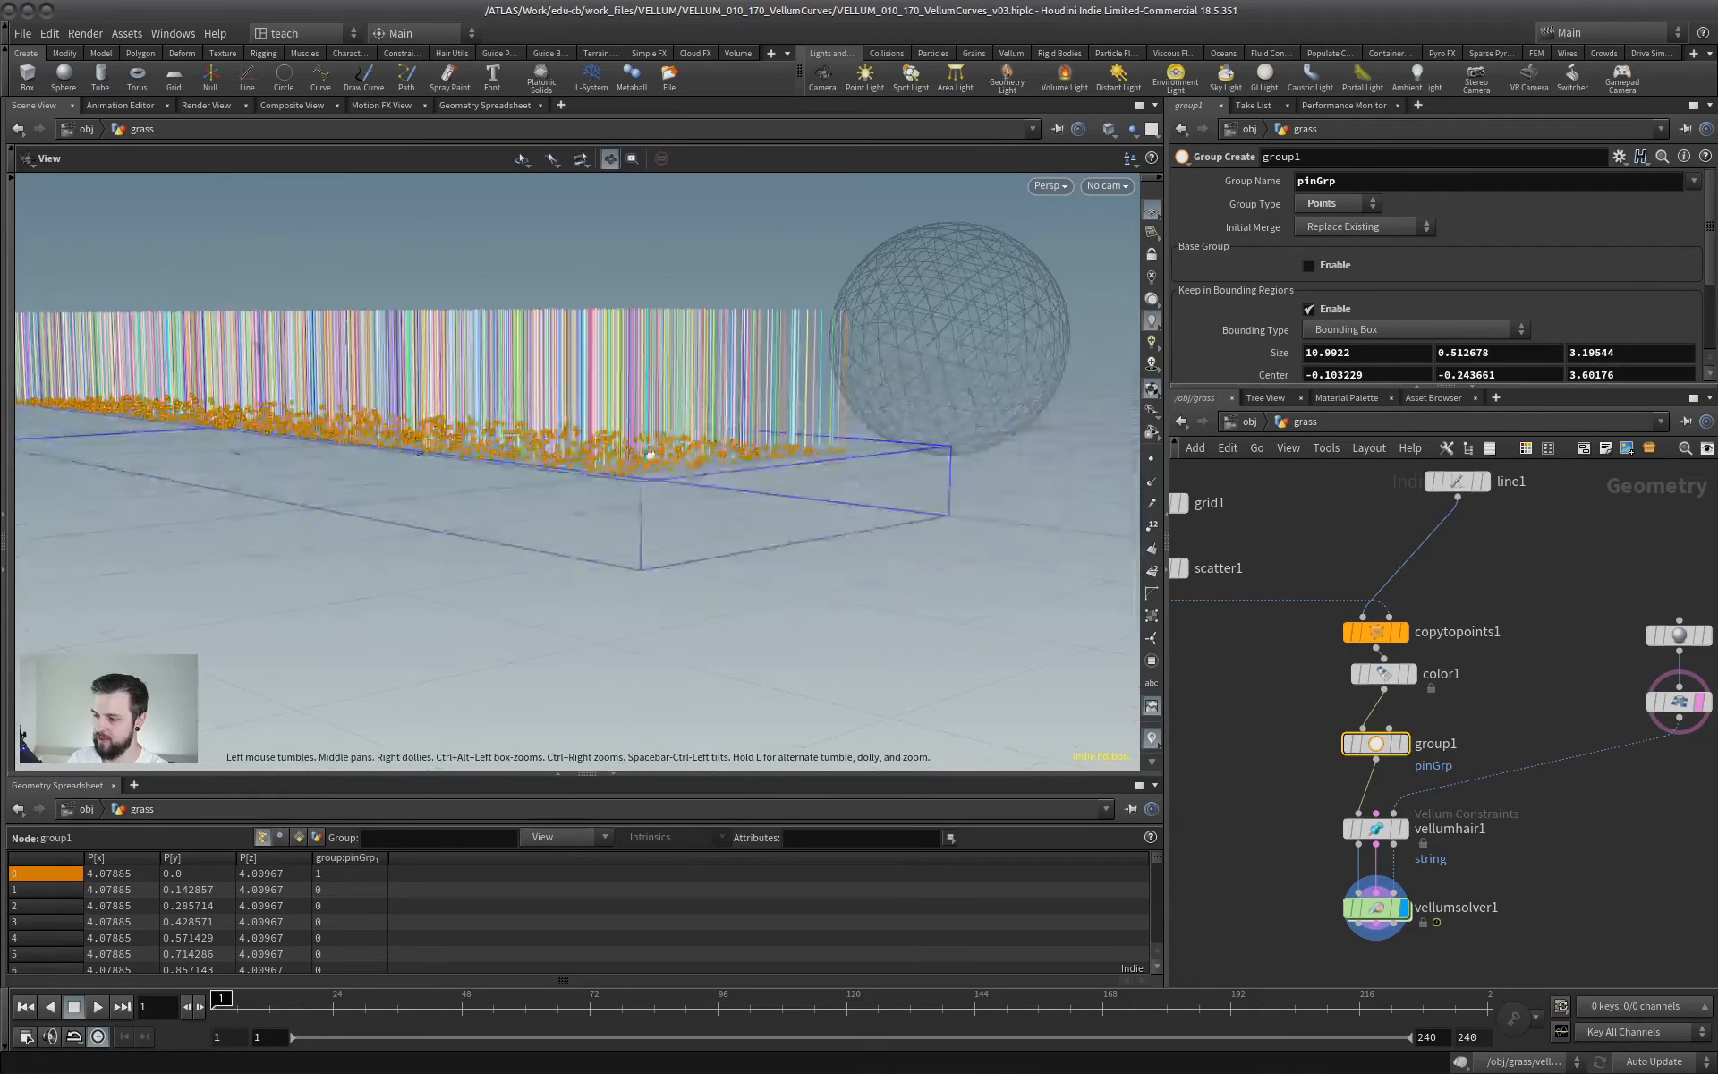
alt+right_drag(648, 453, 863, 445)
alt+drag(863, 445, 940, 429)
alt+right_drag(940, 430, 272, 487)
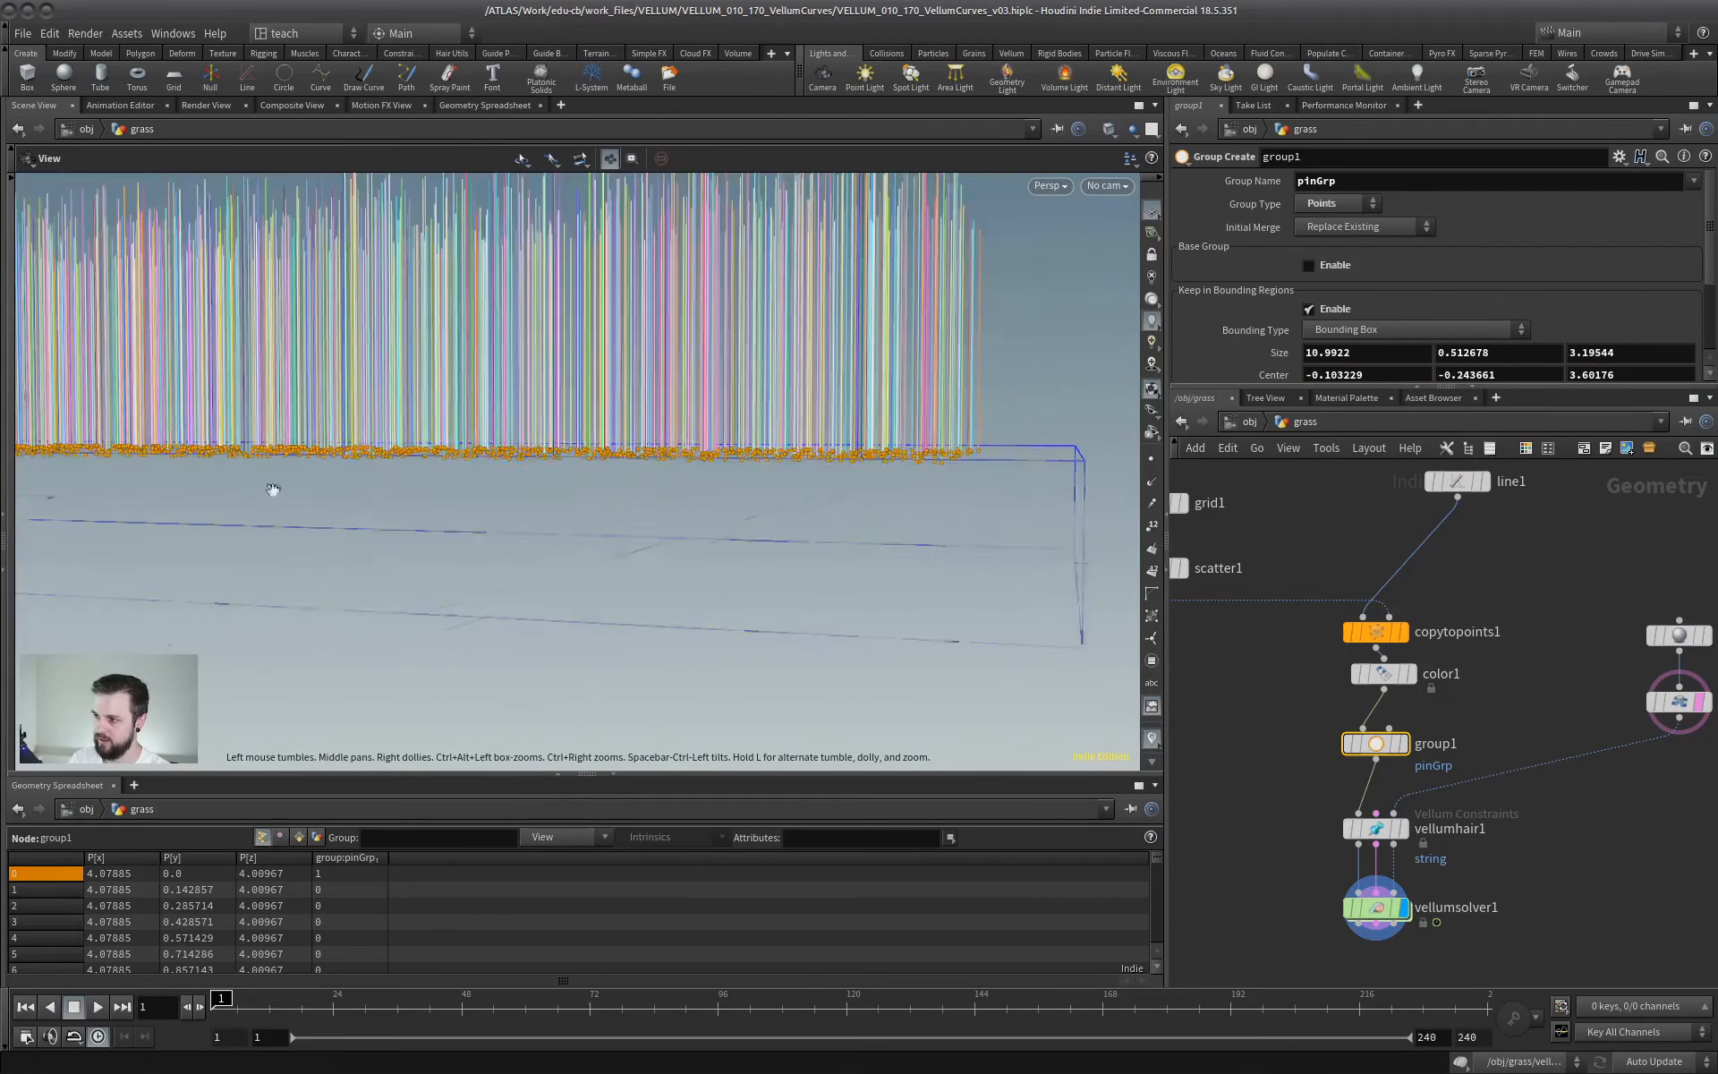
alt+drag(272, 487, 429, 547)
- Set the pin points of vellumhair1 to pinGrp, replay the simulation with the pinned roots, and return to frame 1
click(1379, 827)
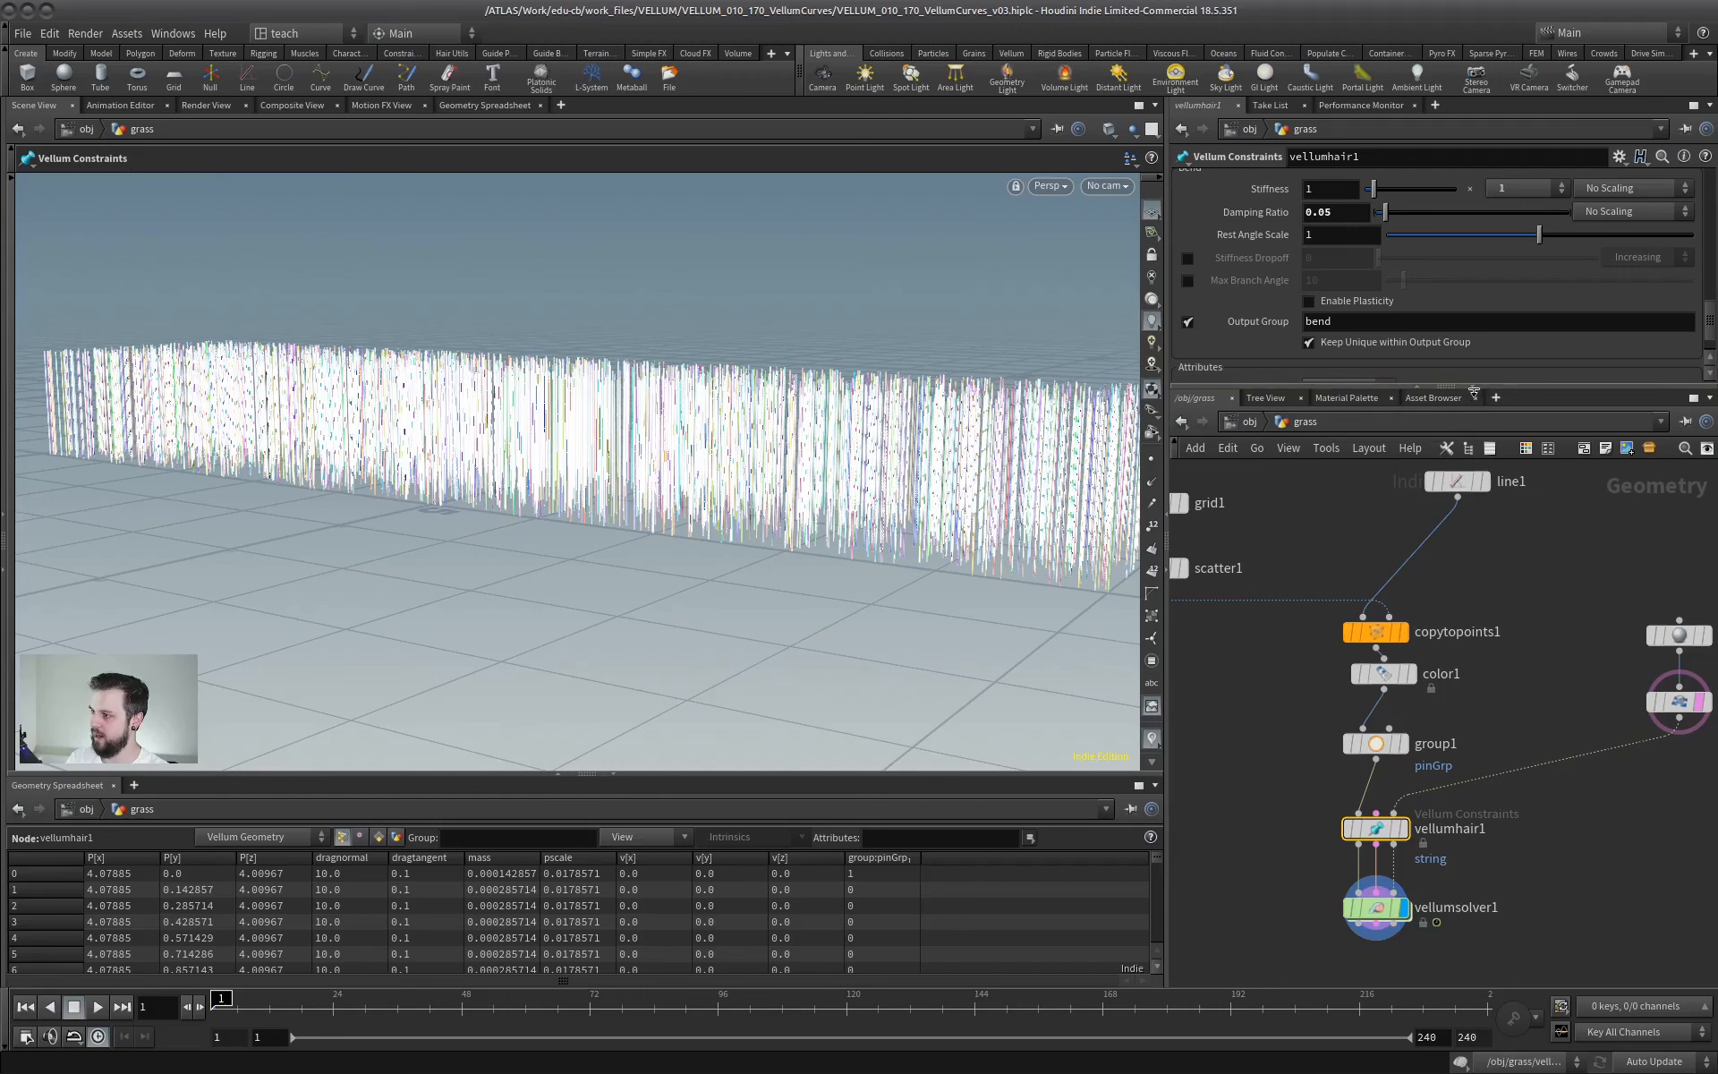
drag(1474, 391, 1469, 770)
scroll(1651, 465, up, 5)
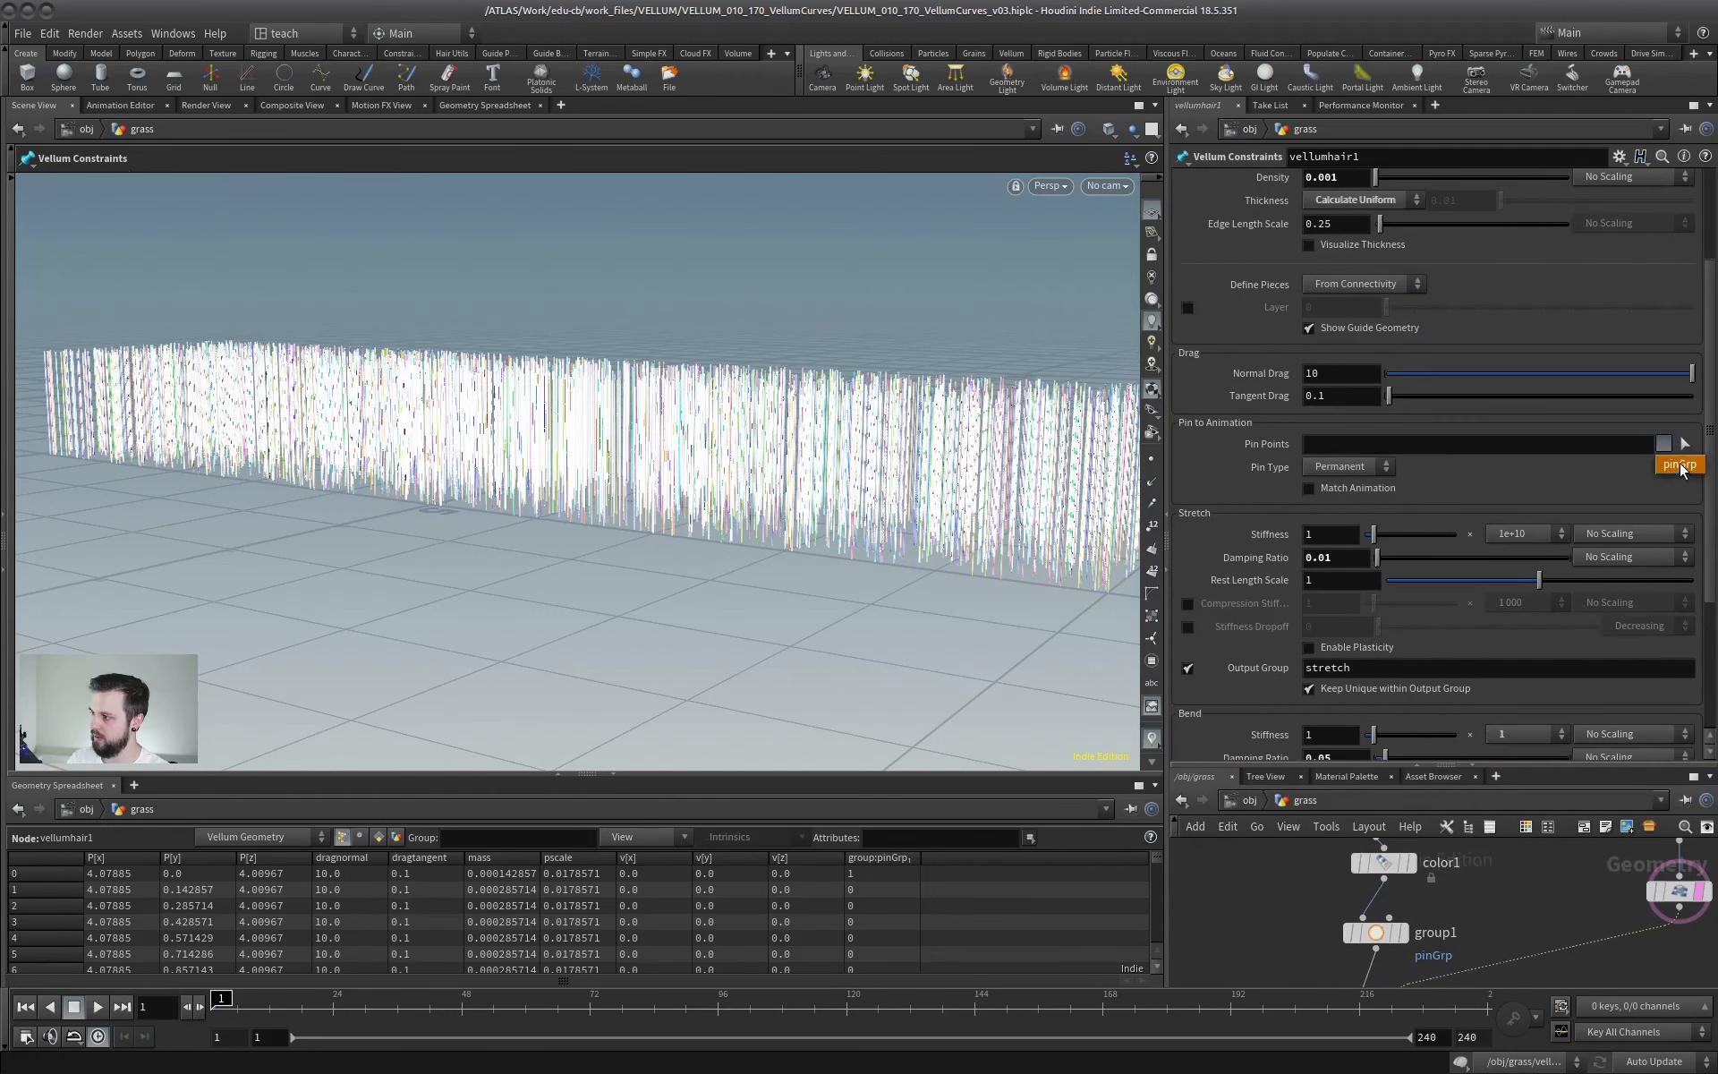
click(1680, 466)
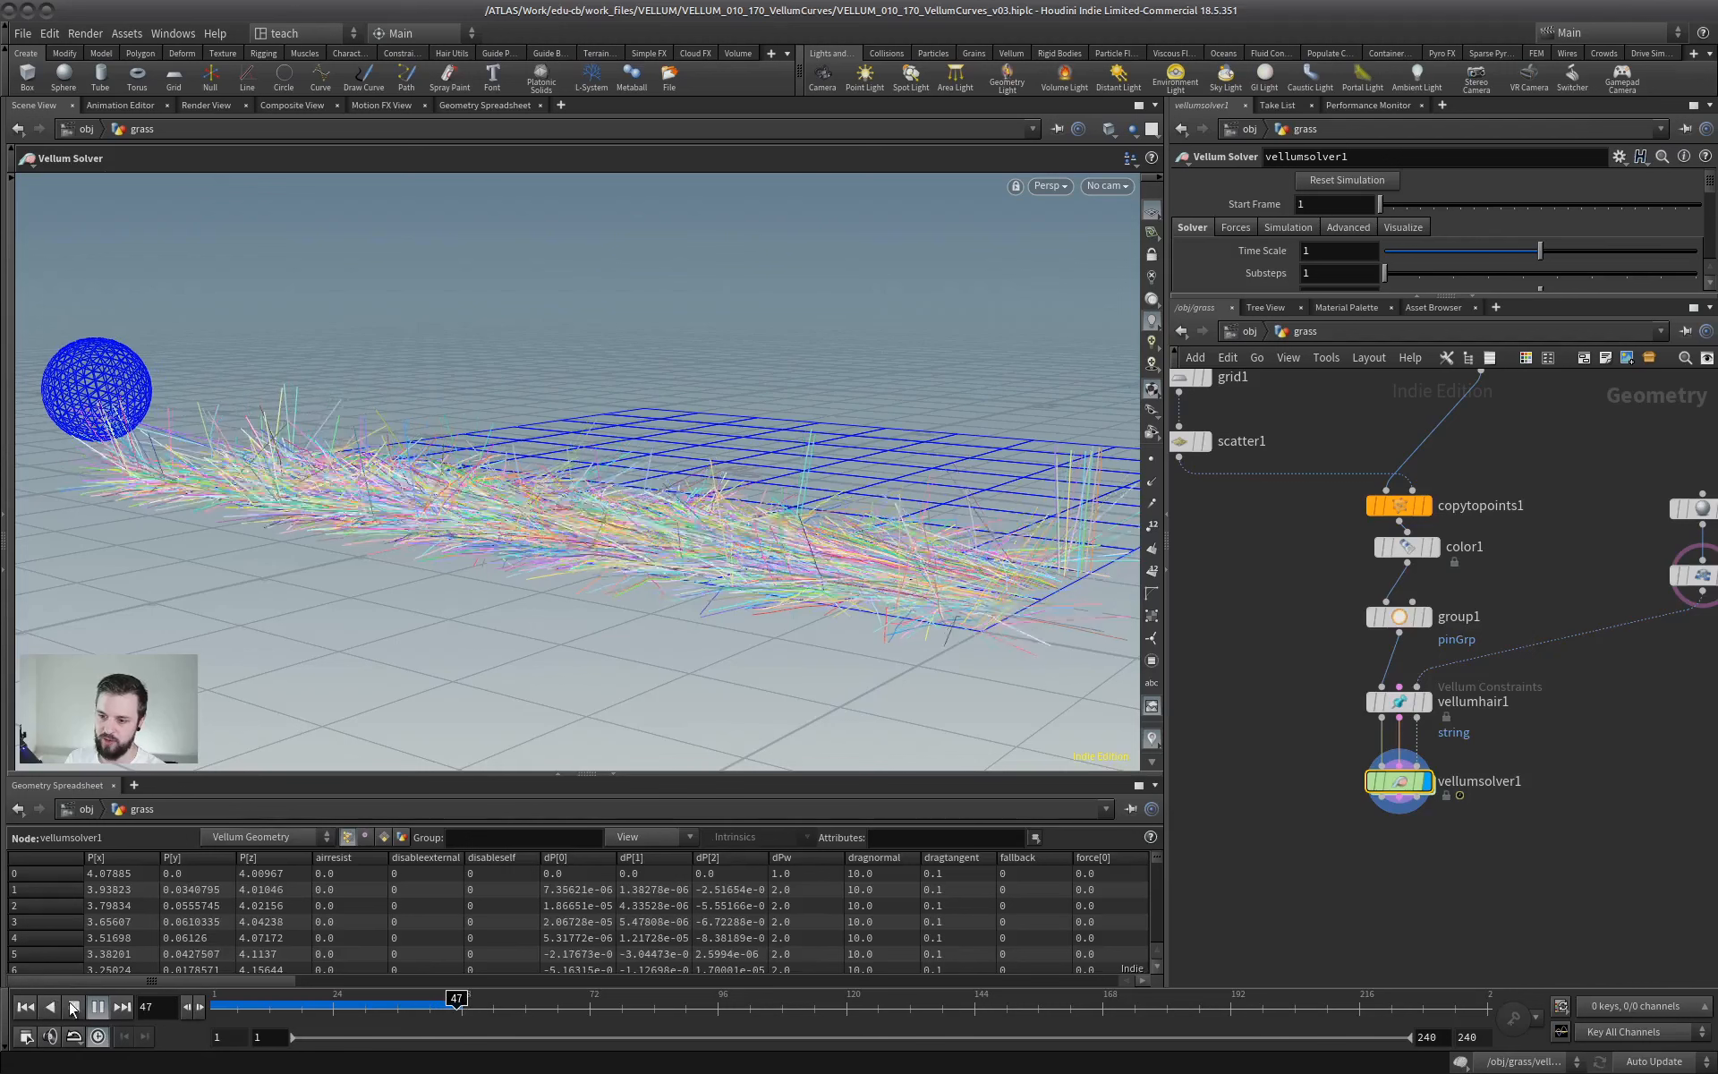
click(96, 1007)
click(25, 1006)
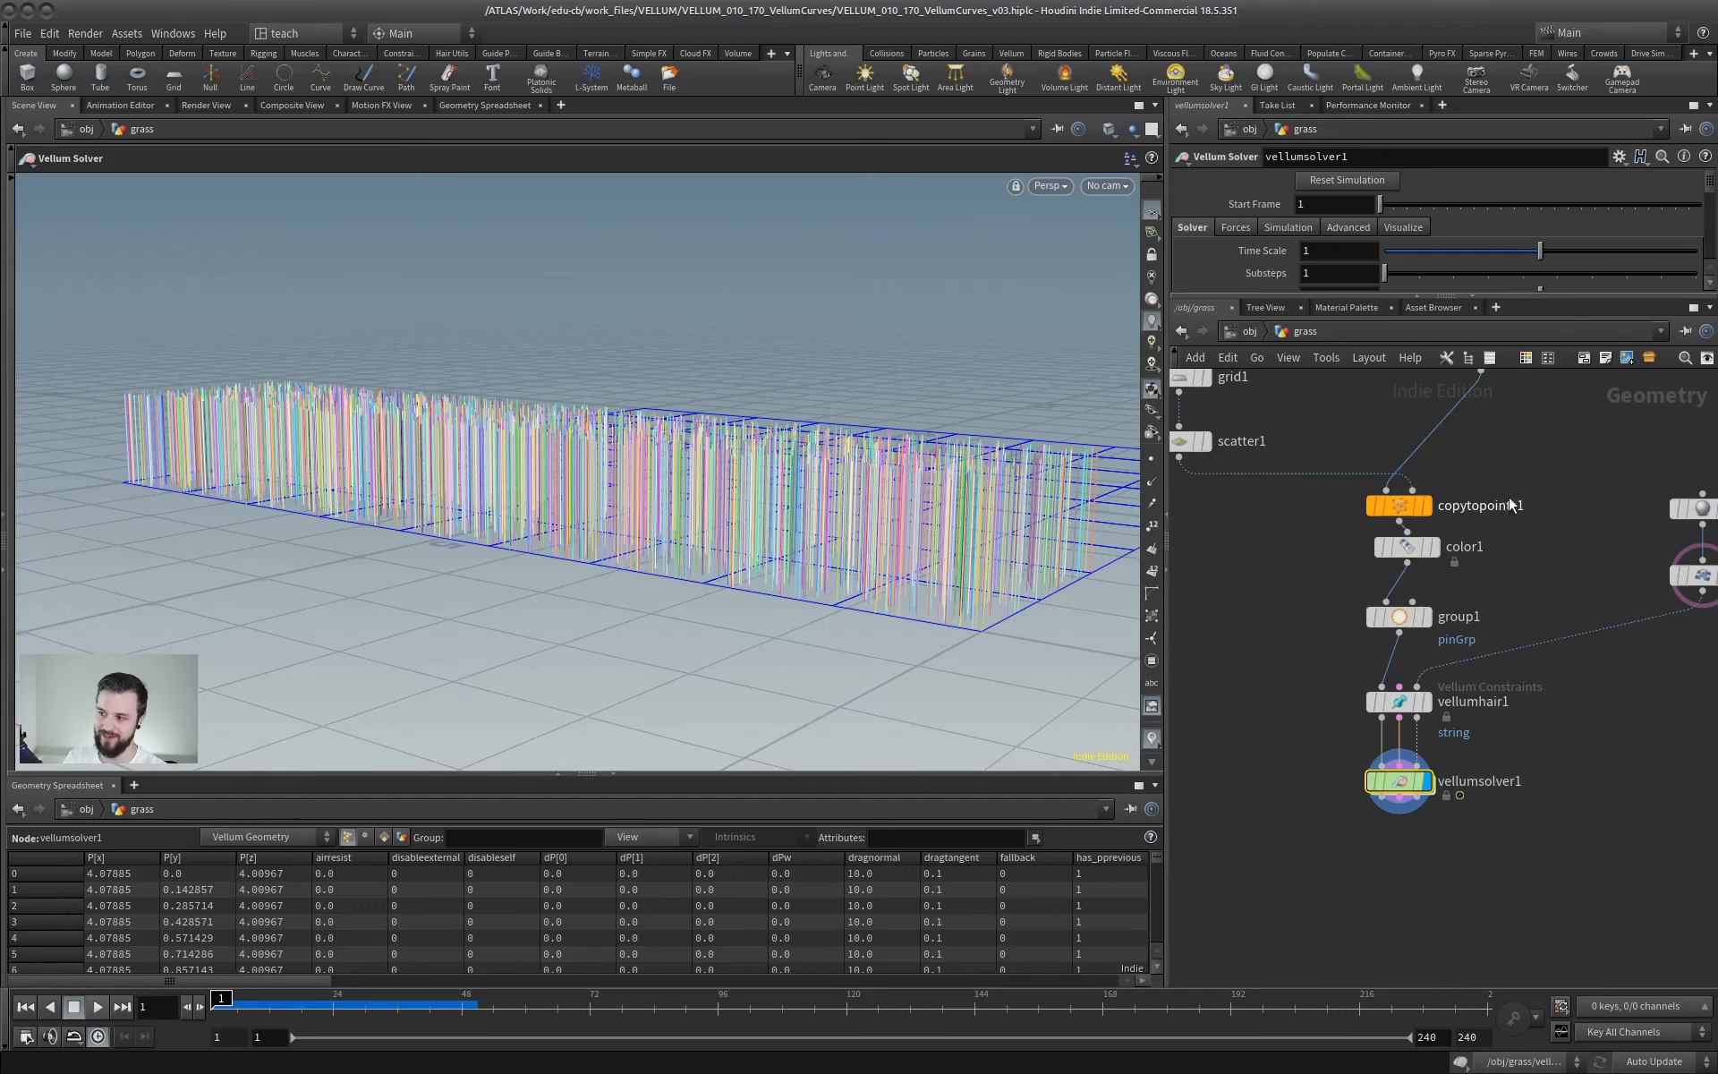
- Change the constraint type of vellumhair1 from string to Hair
middle_drag(1491, 608, 1446, 669)
drag(1480, 636, 1367, 685)
drag(1455, 745, 1343, 763)
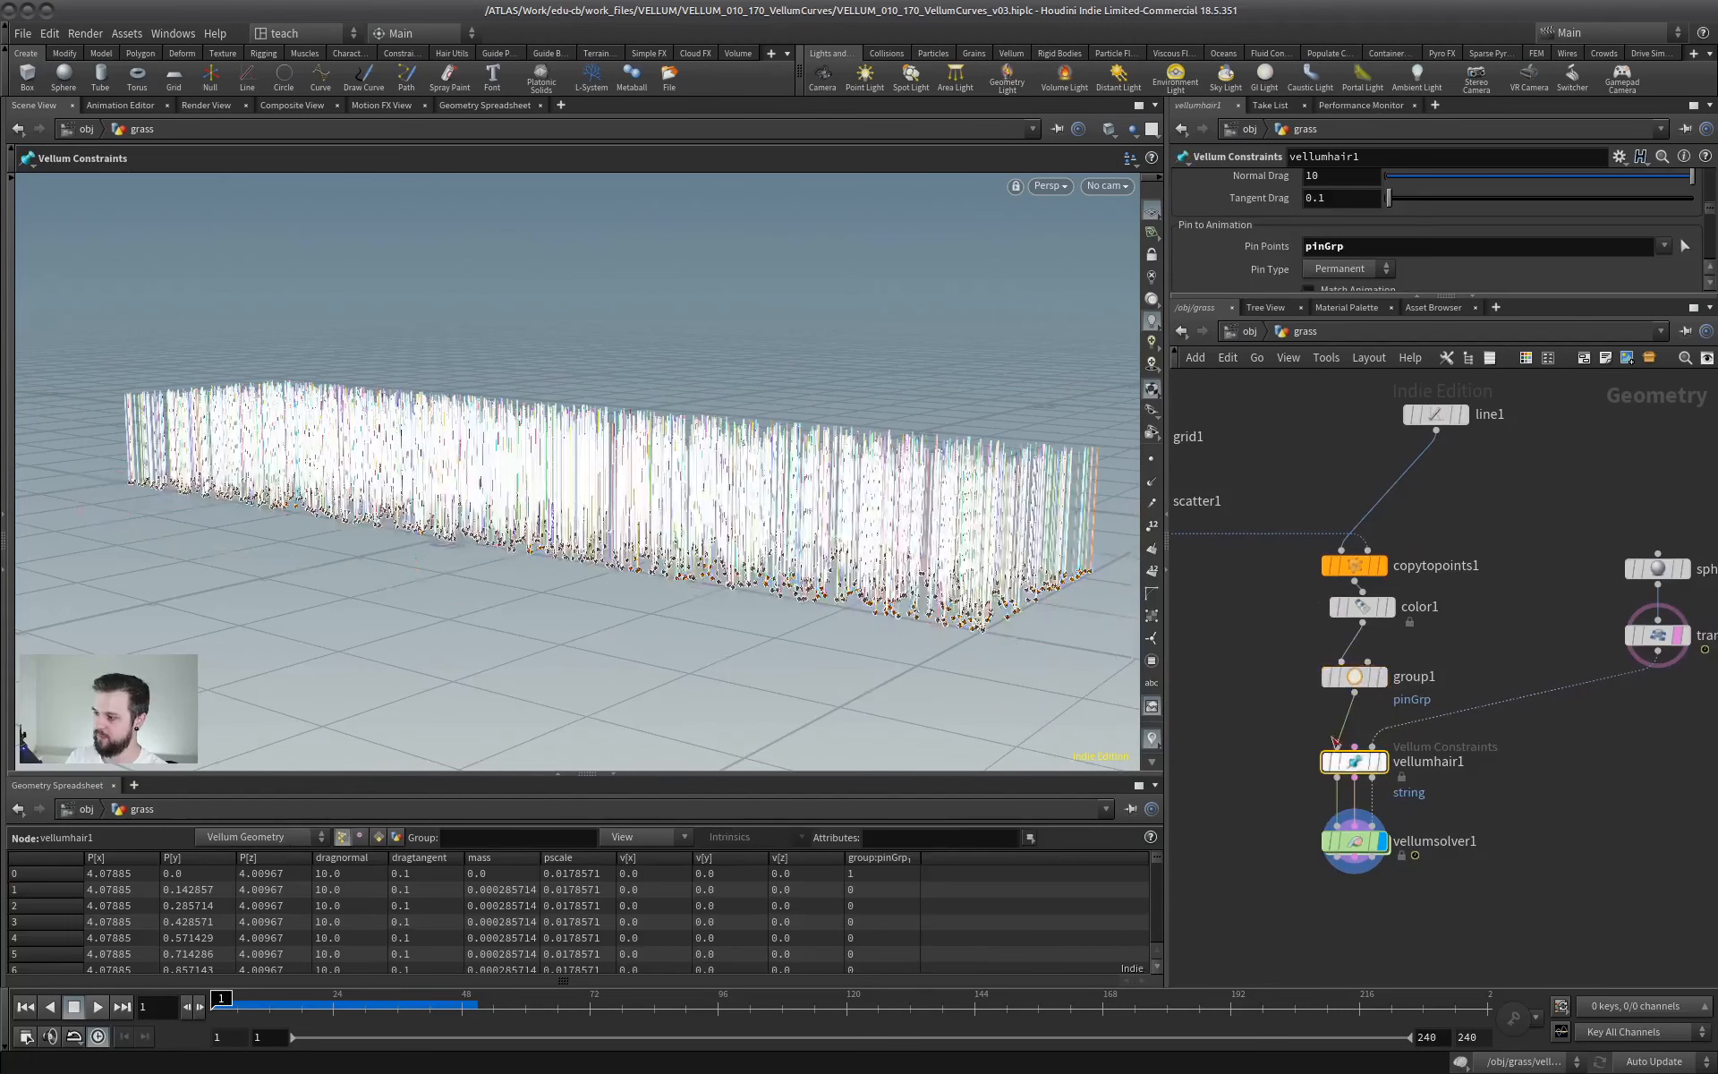
drag(1564, 309, 1564, 517)
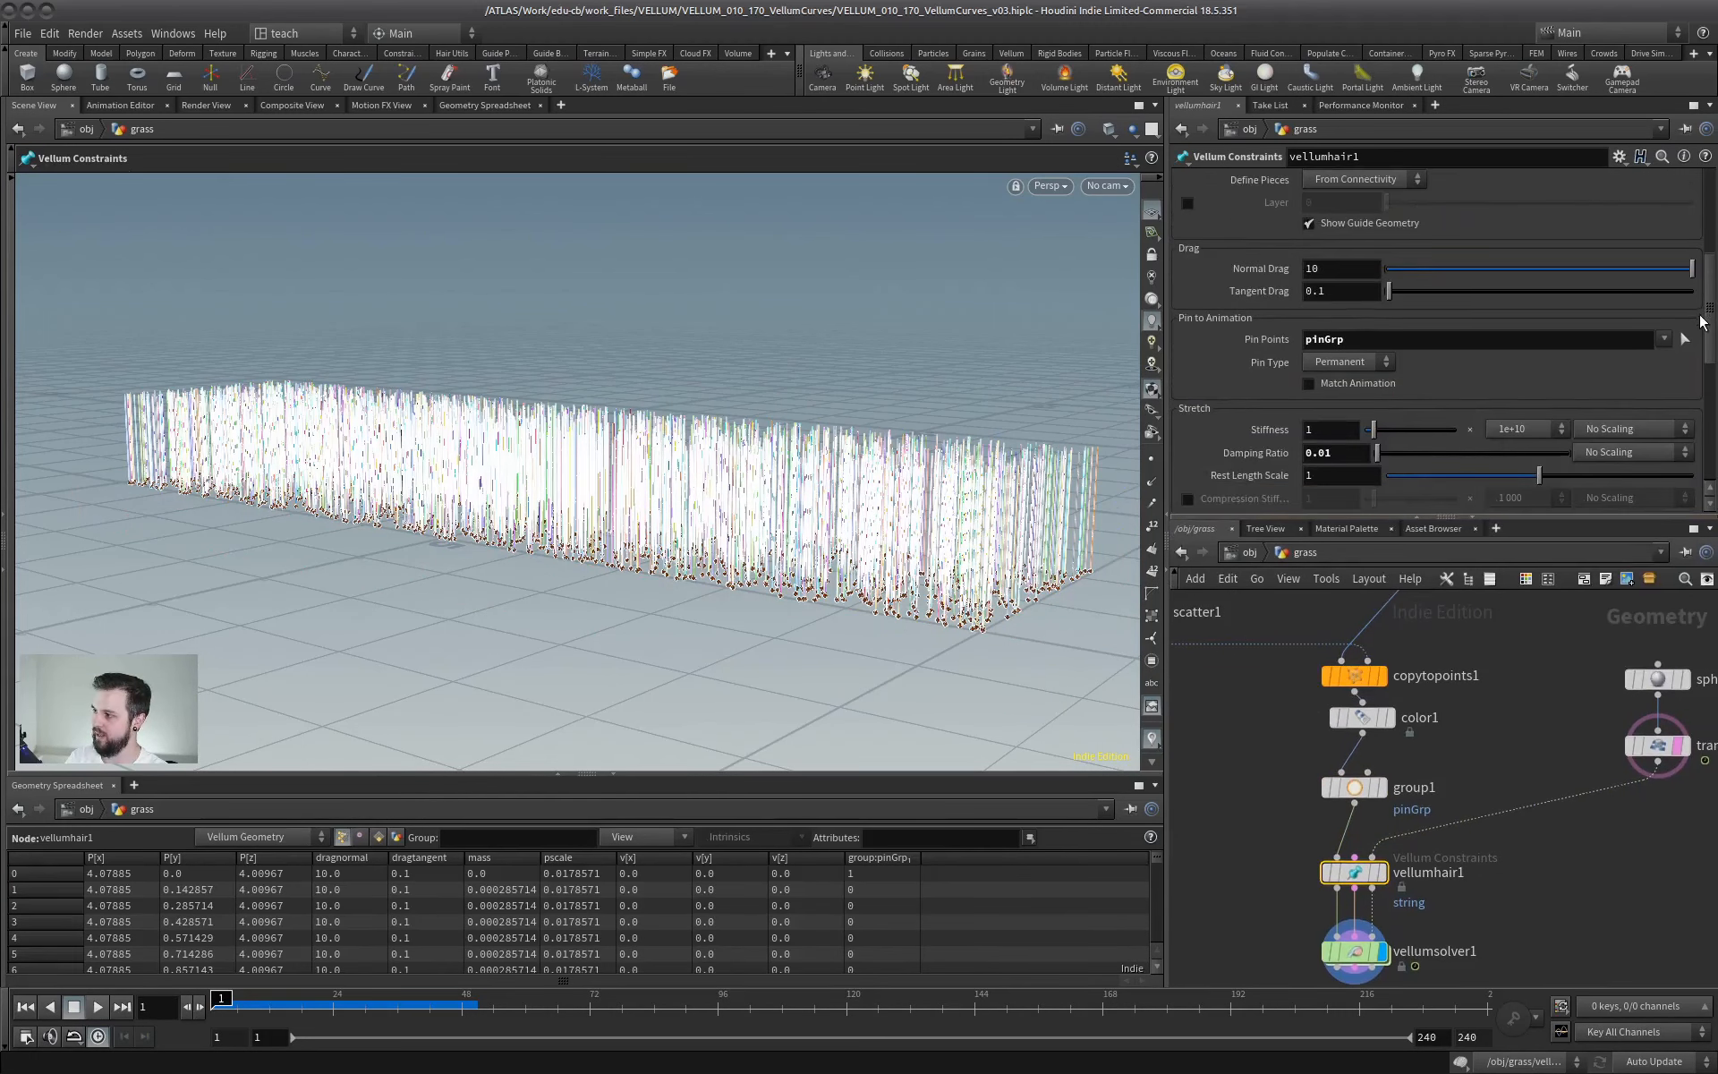
click(1388, 182)
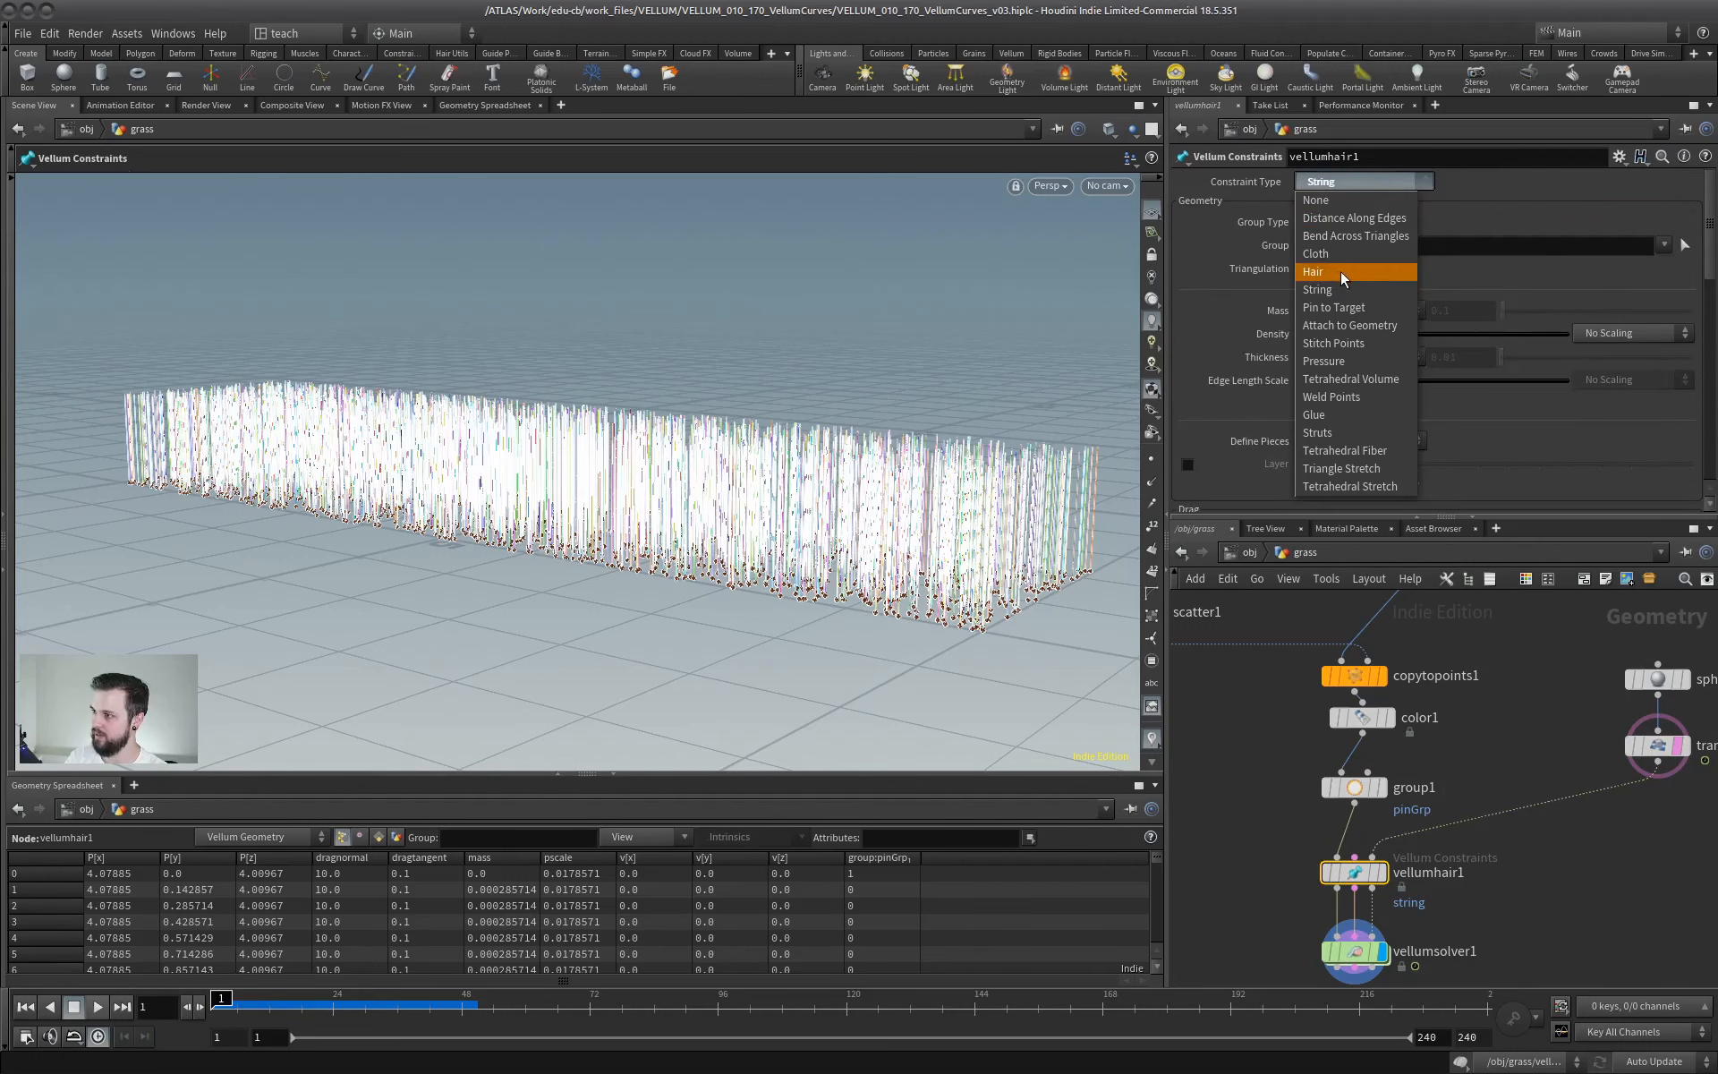
click(1341, 272)
- Replay the simulation from vellumsolver1 with the hair constraints, examine how the strands react behind the sphere, and return to frame 1
middle_drag(1452, 940, 1477, 795)
click(1380, 806)
scroll(833, 628, up, 5)
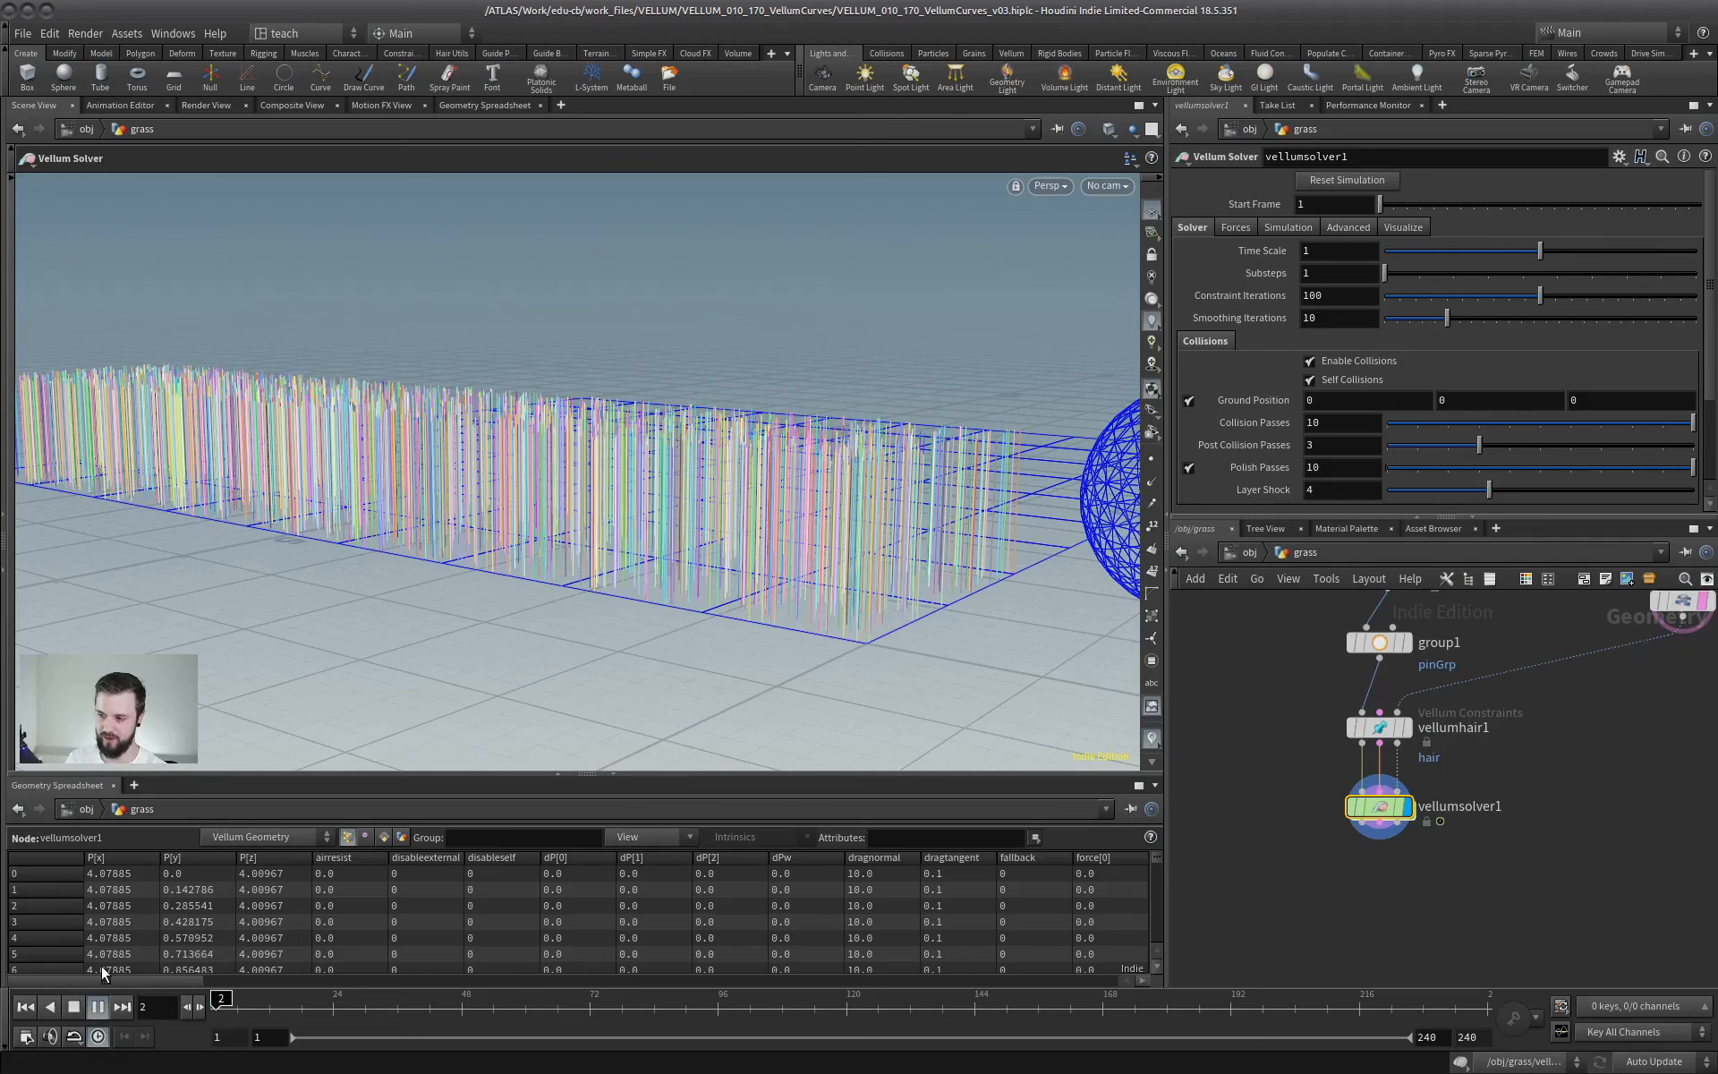
click(96, 1007)
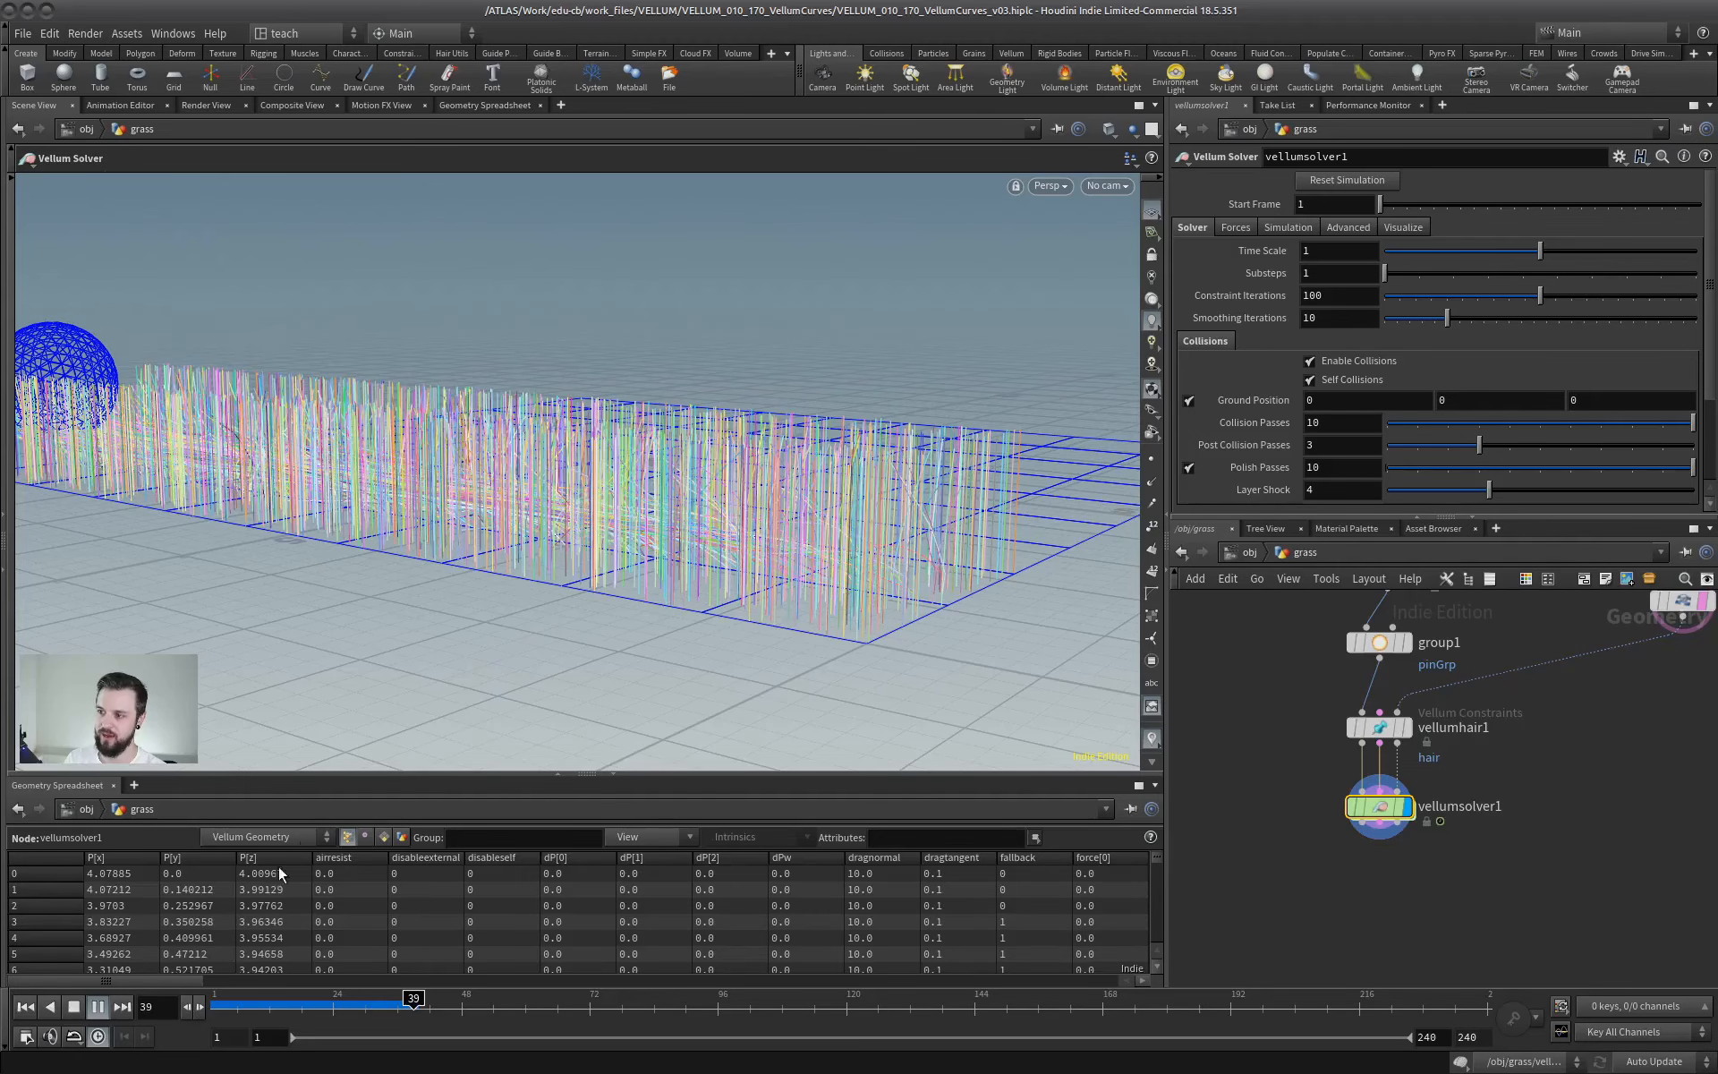
click(96, 1007)
key(Escape)
drag(755, 414, 572, 480)
middle_drag(572, 480, 457, 500)
click(21, 1008)
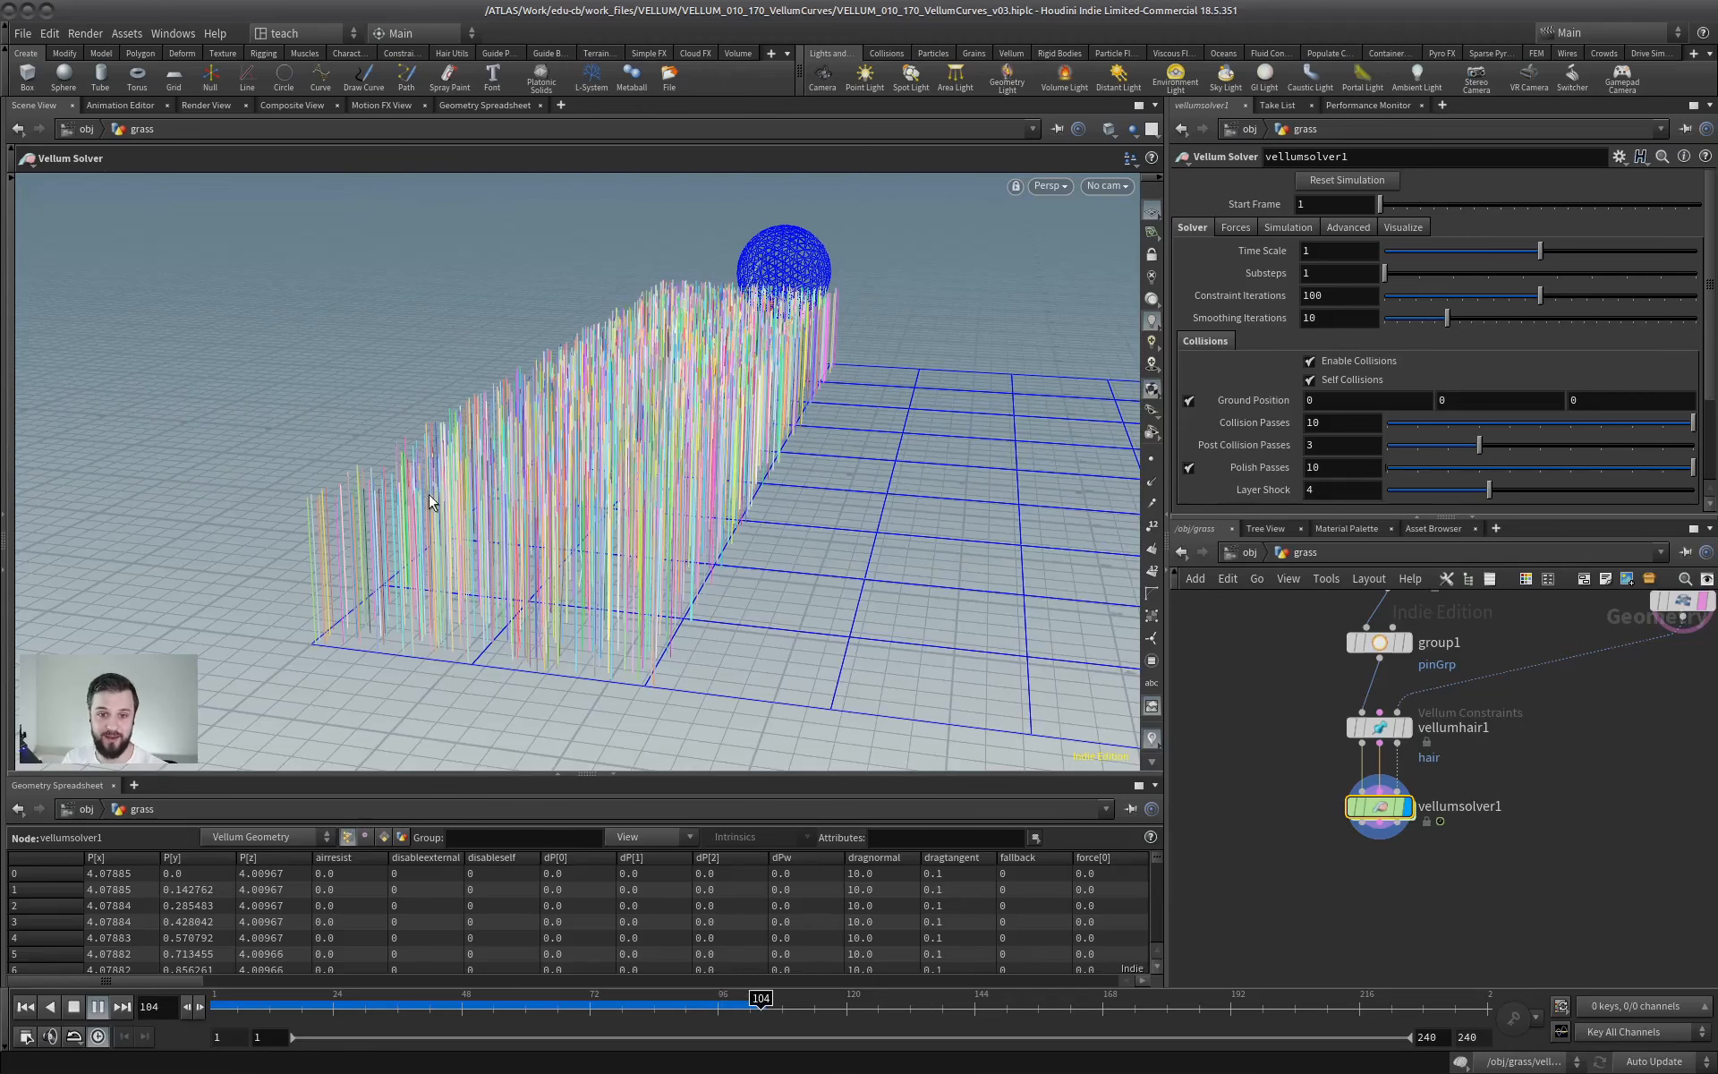
click(25, 1008)
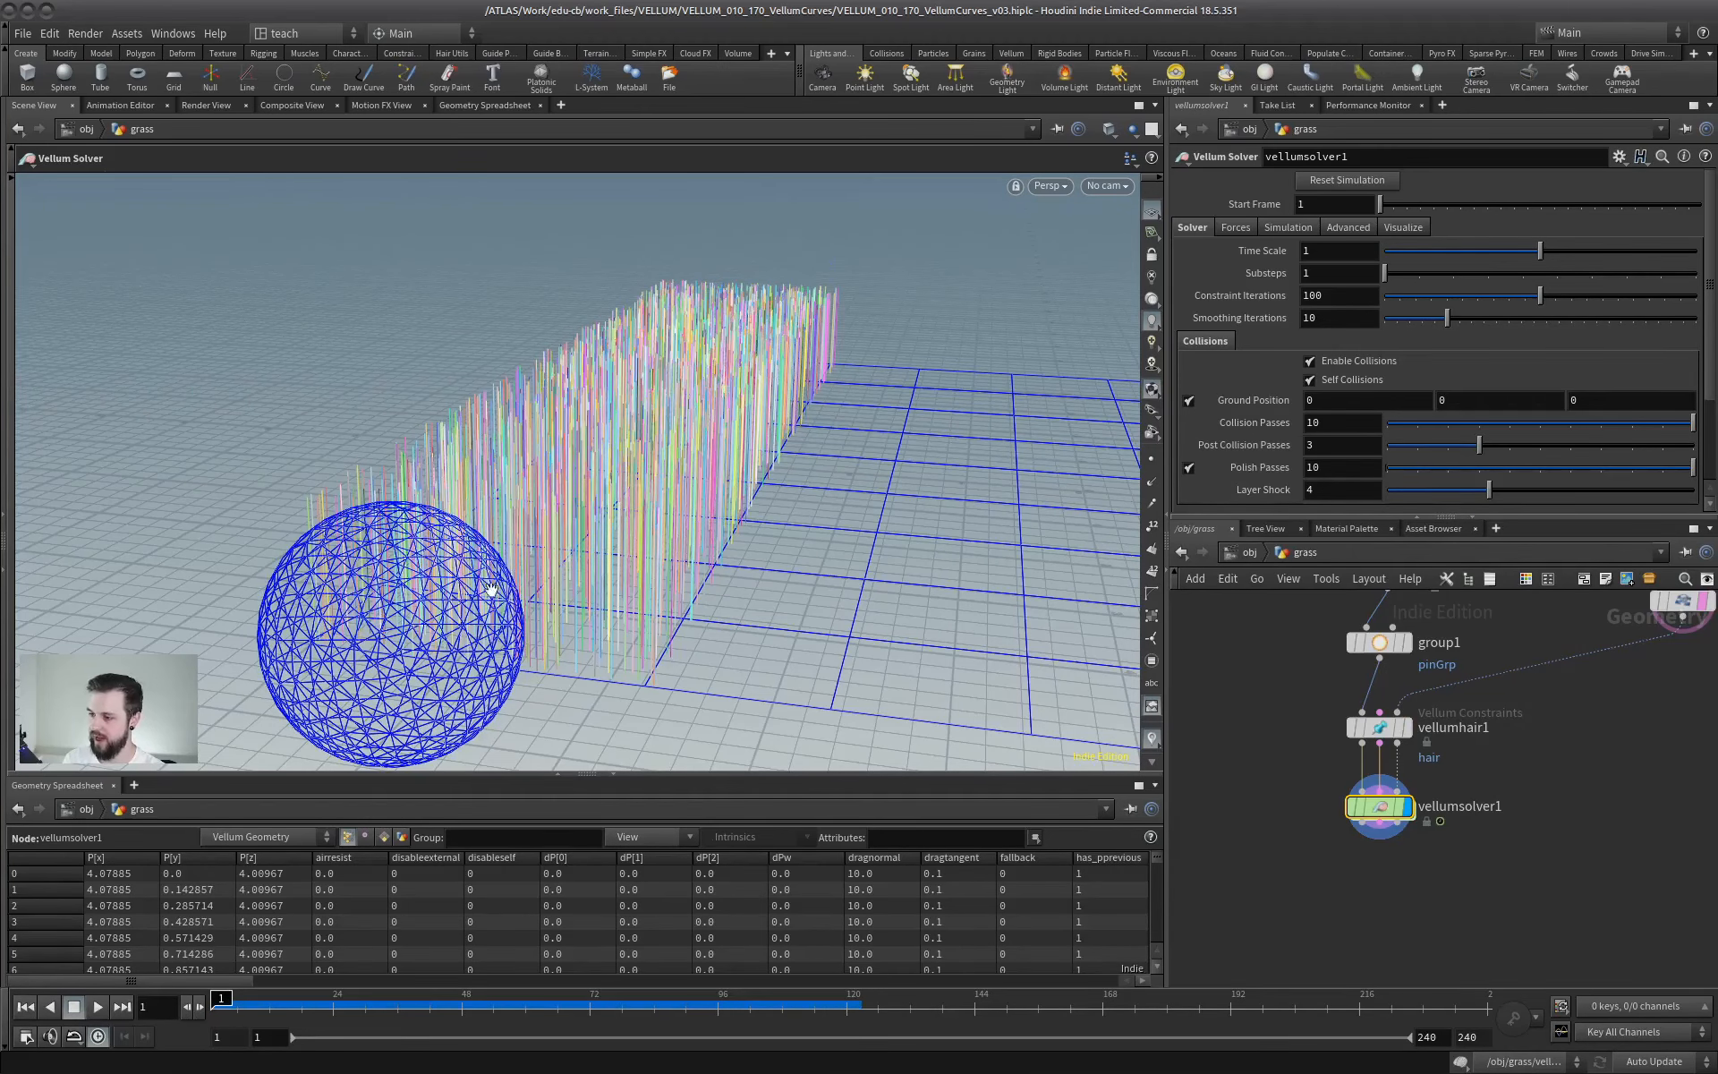
- Switch the constraint type of vellumhair1 back to String
drag(491, 588, 650, 582)
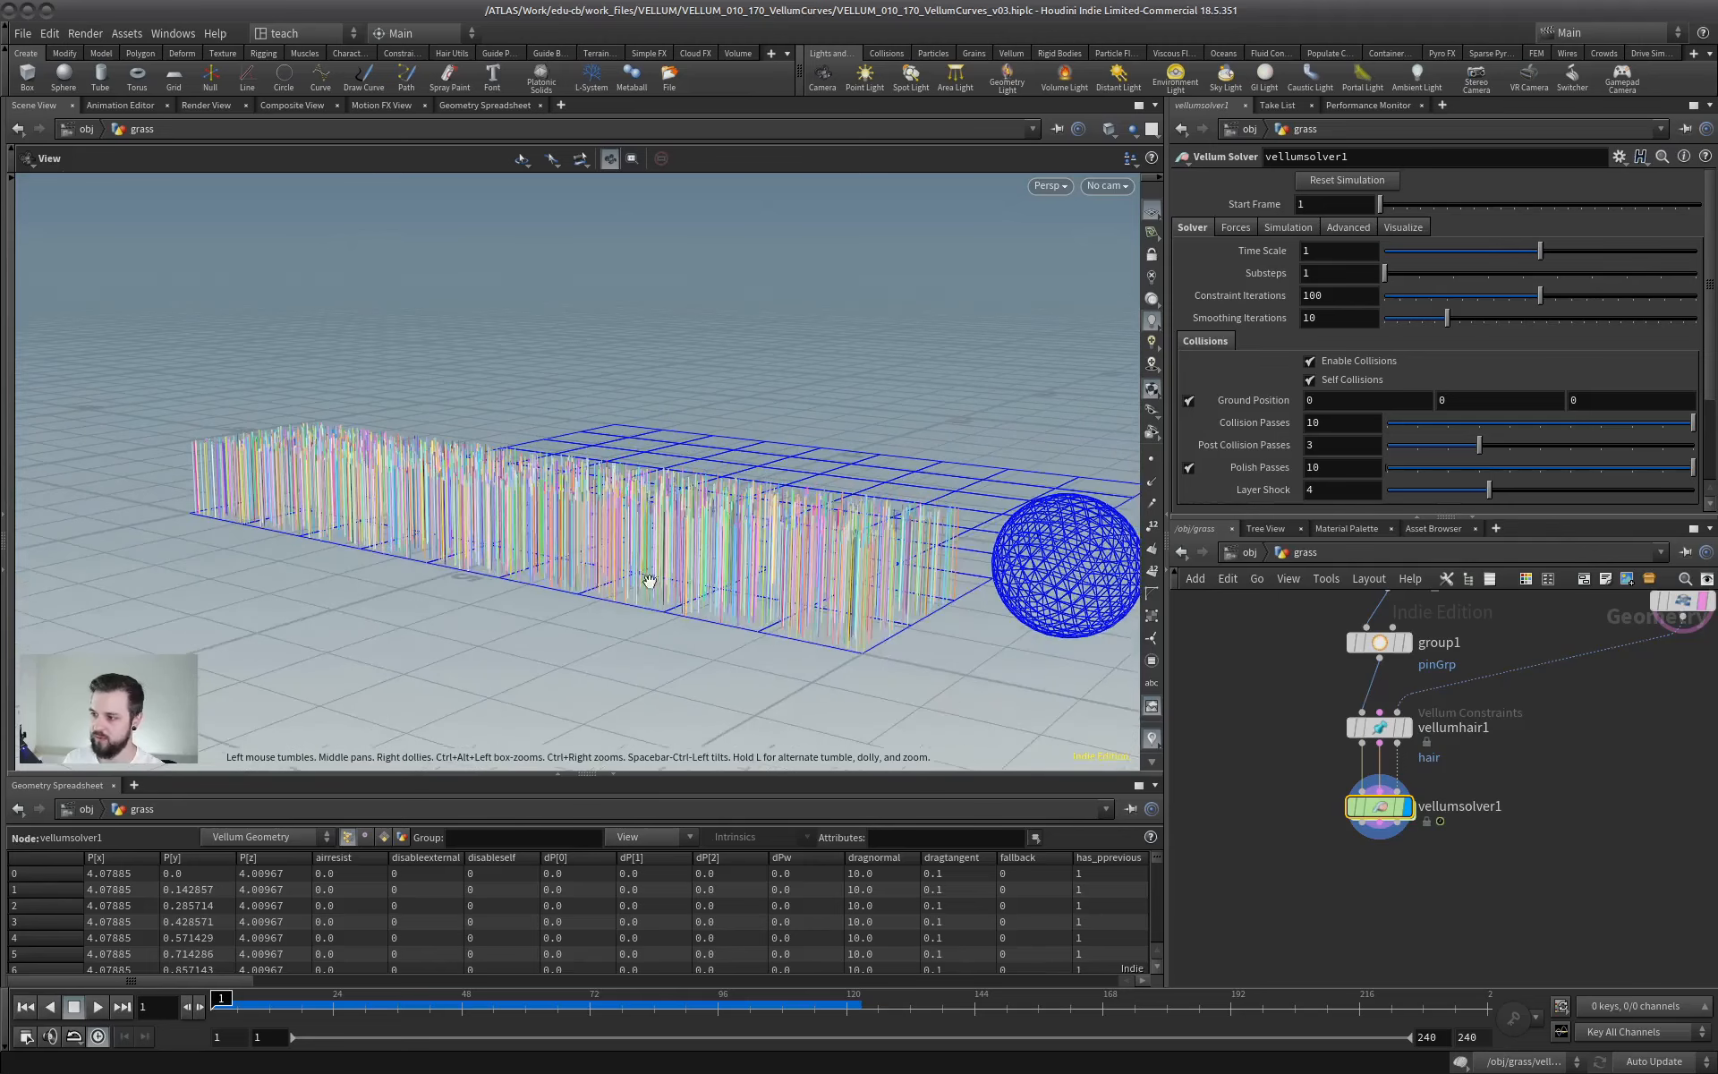
middle_drag(1349, 647, 1344, 738)
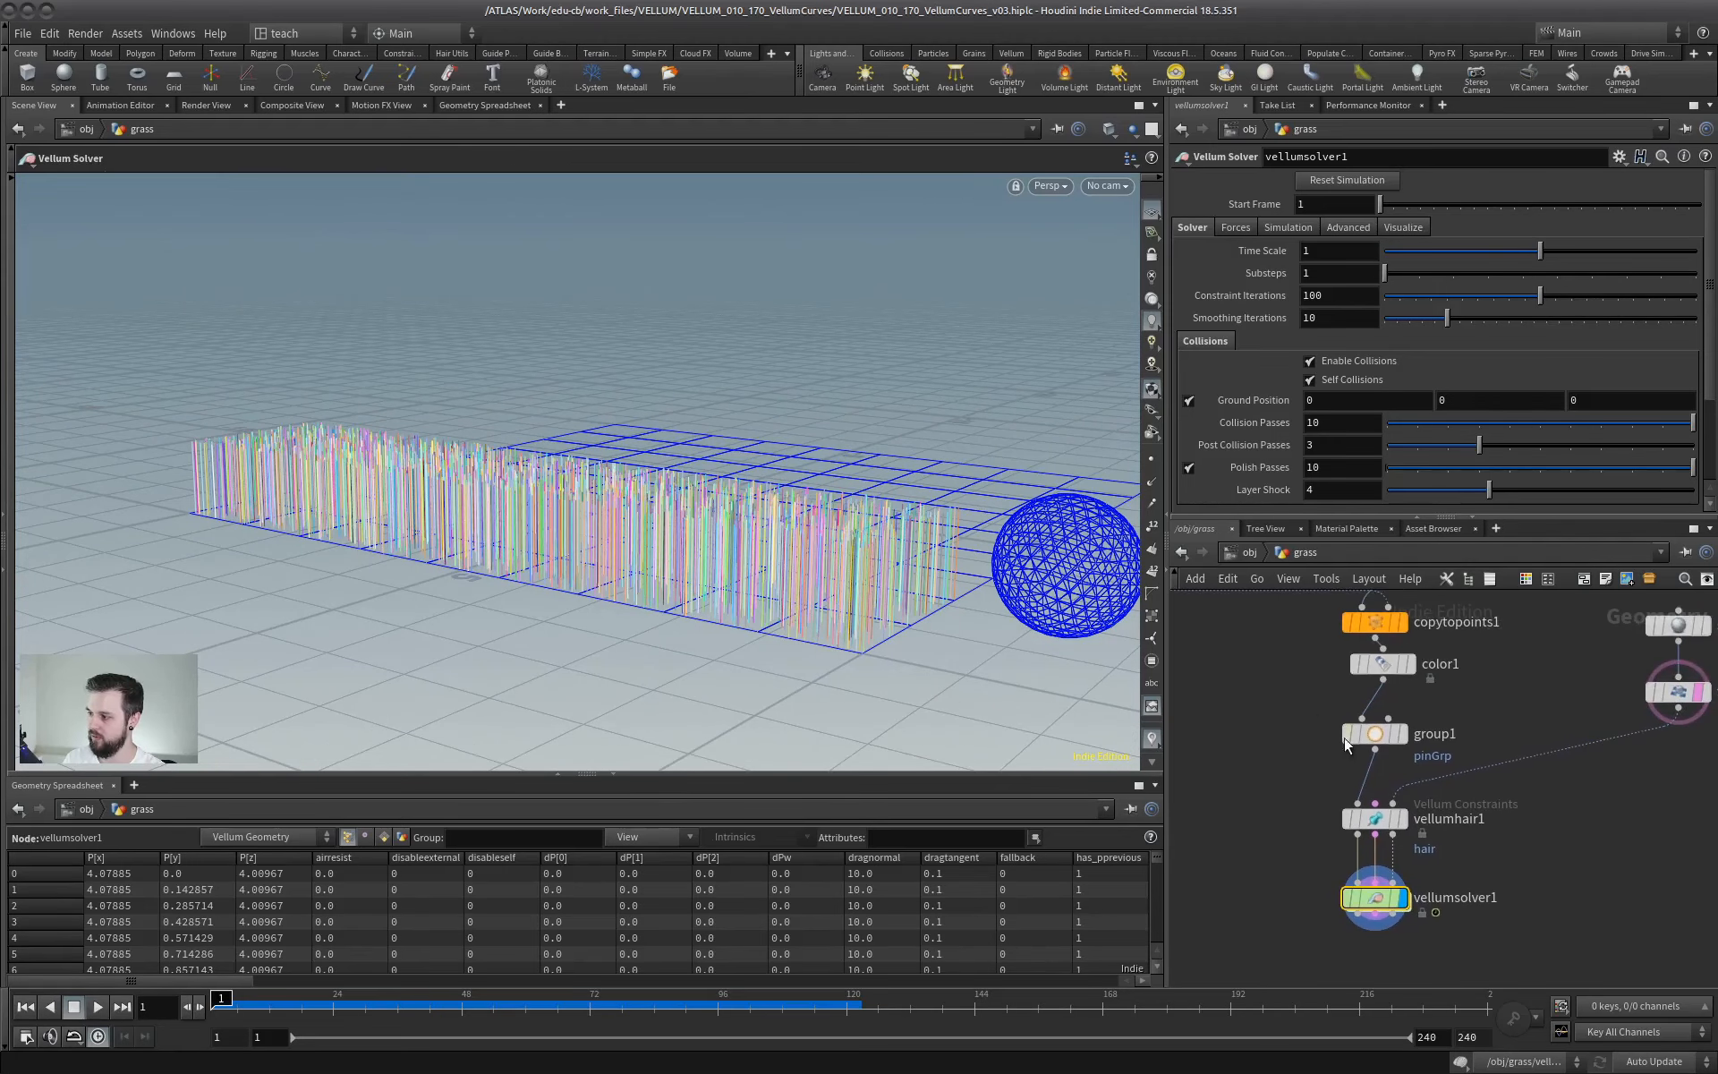
click(1401, 816)
click(1351, 181)
click(1332, 289)
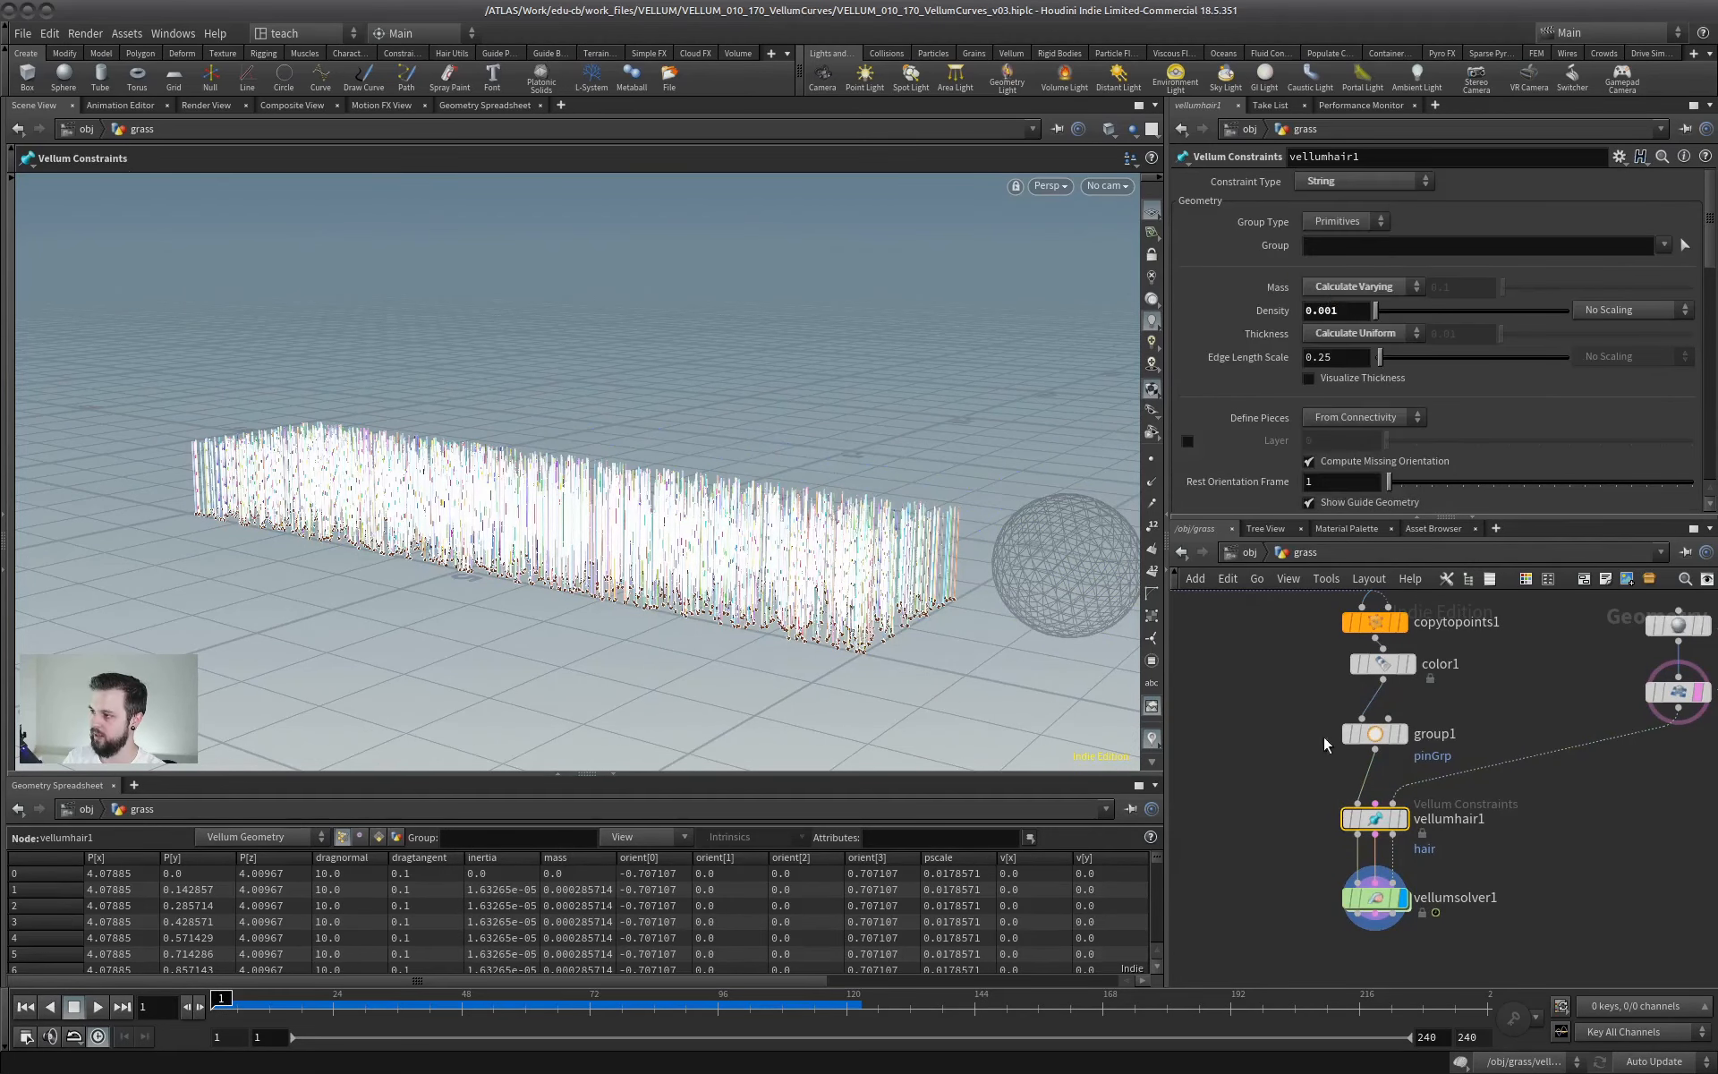
- Replay the simulation from vellumsolver1 with the string constraints and examine up close how the strands bend under the sphere
drag(1294, 752, 1410, 717)
right_drag(814, 519, 952, 552)
drag(951, 552, 560, 380)
alt+drag(707, 432, 612, 440)
alt+right_drag(651, 425, 577, 448)
alt+drag(577, 448, 403, 541)
click(1377, 897)
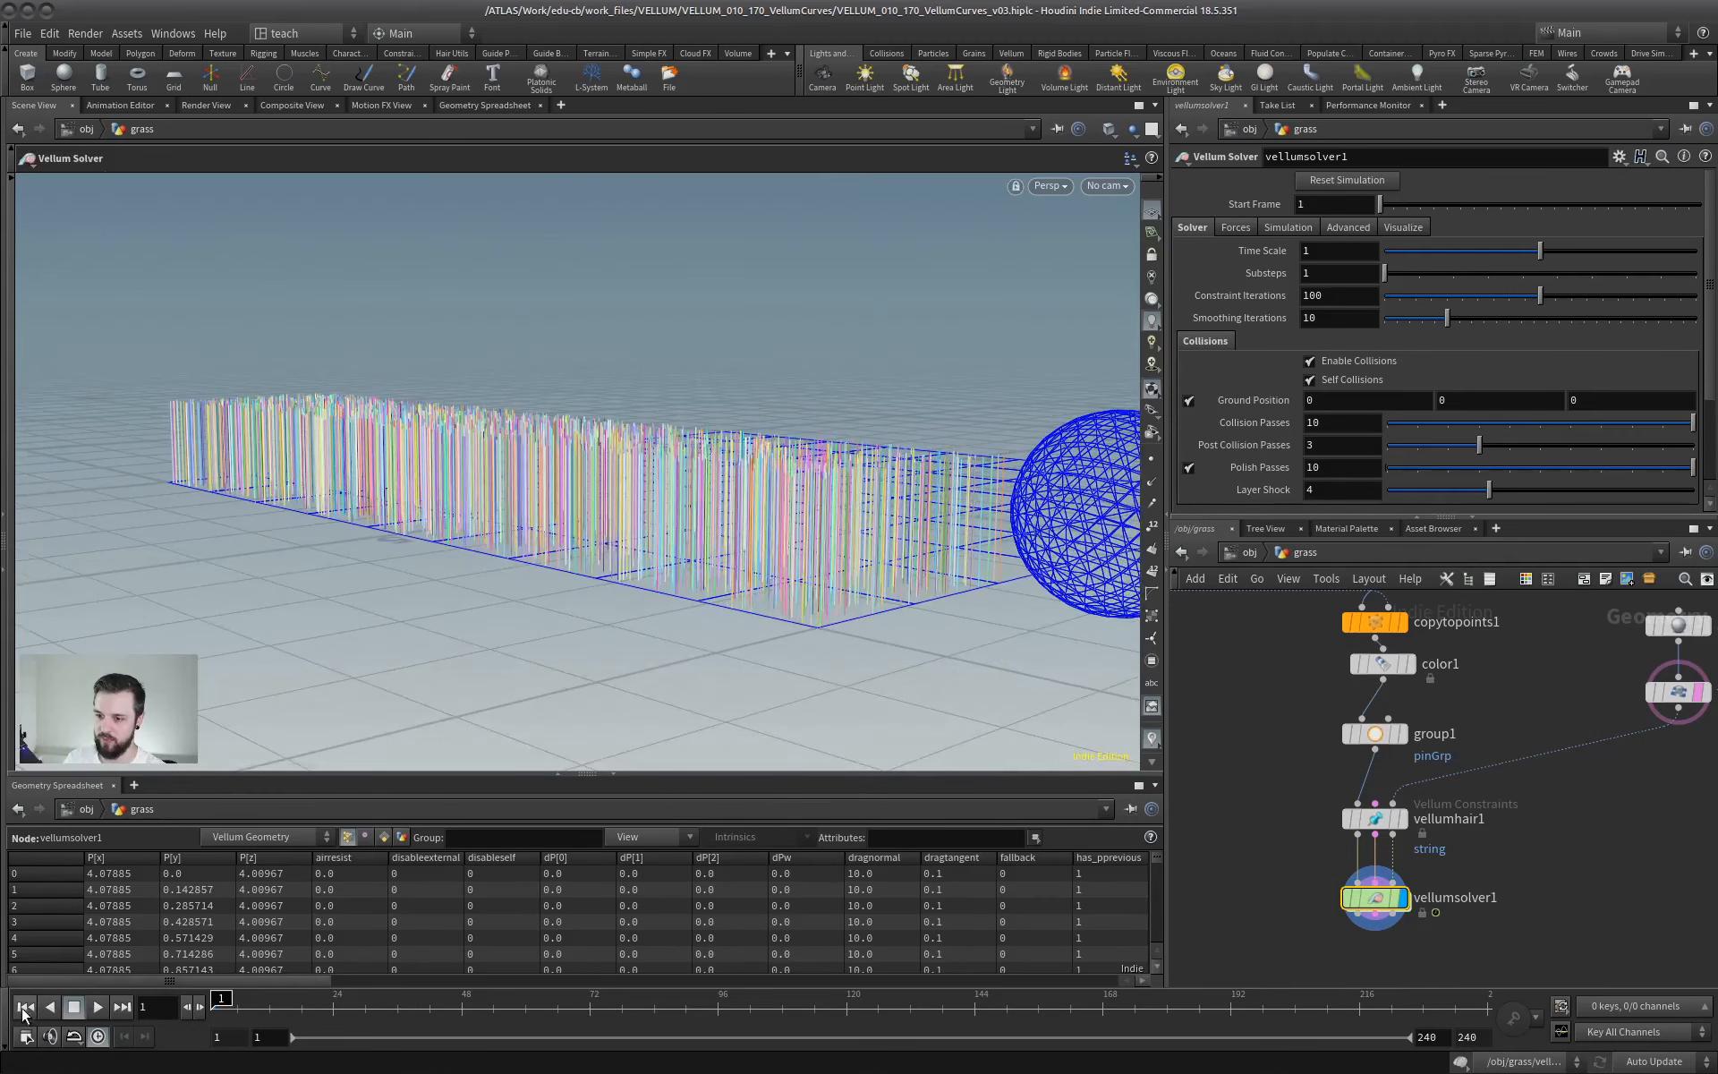
click(93, 1009)
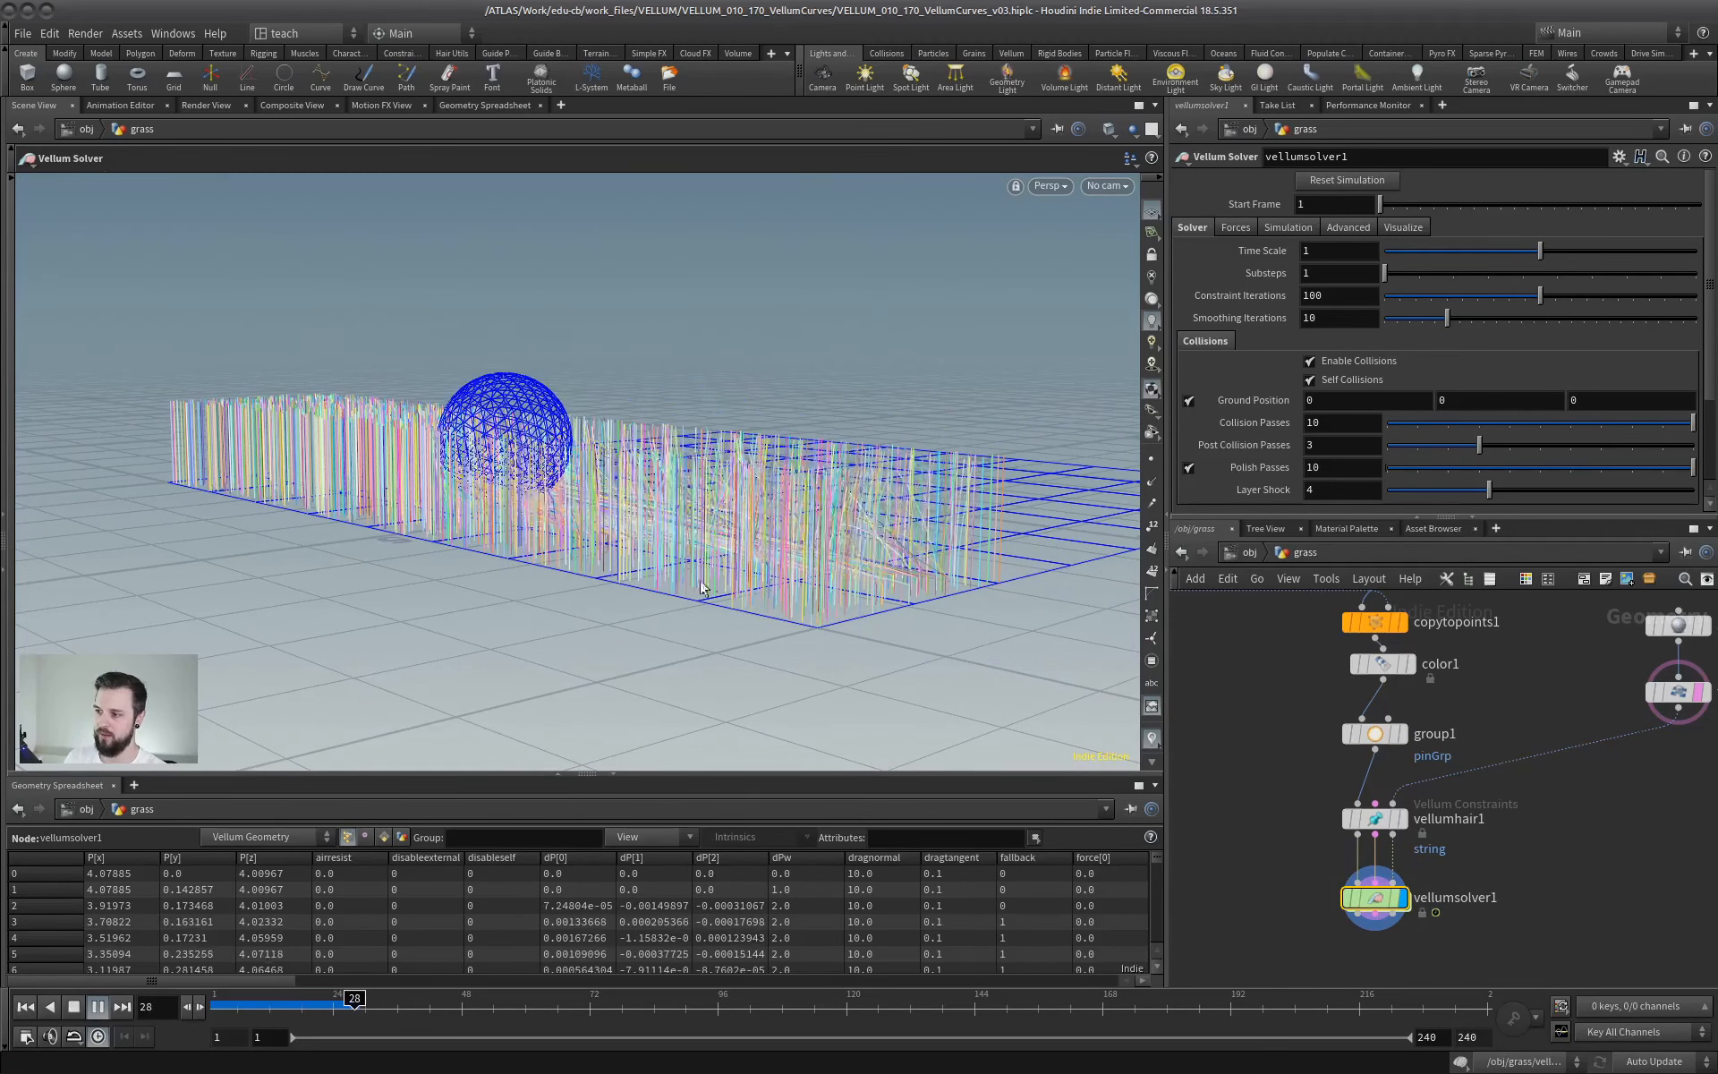
click(75, 1007)
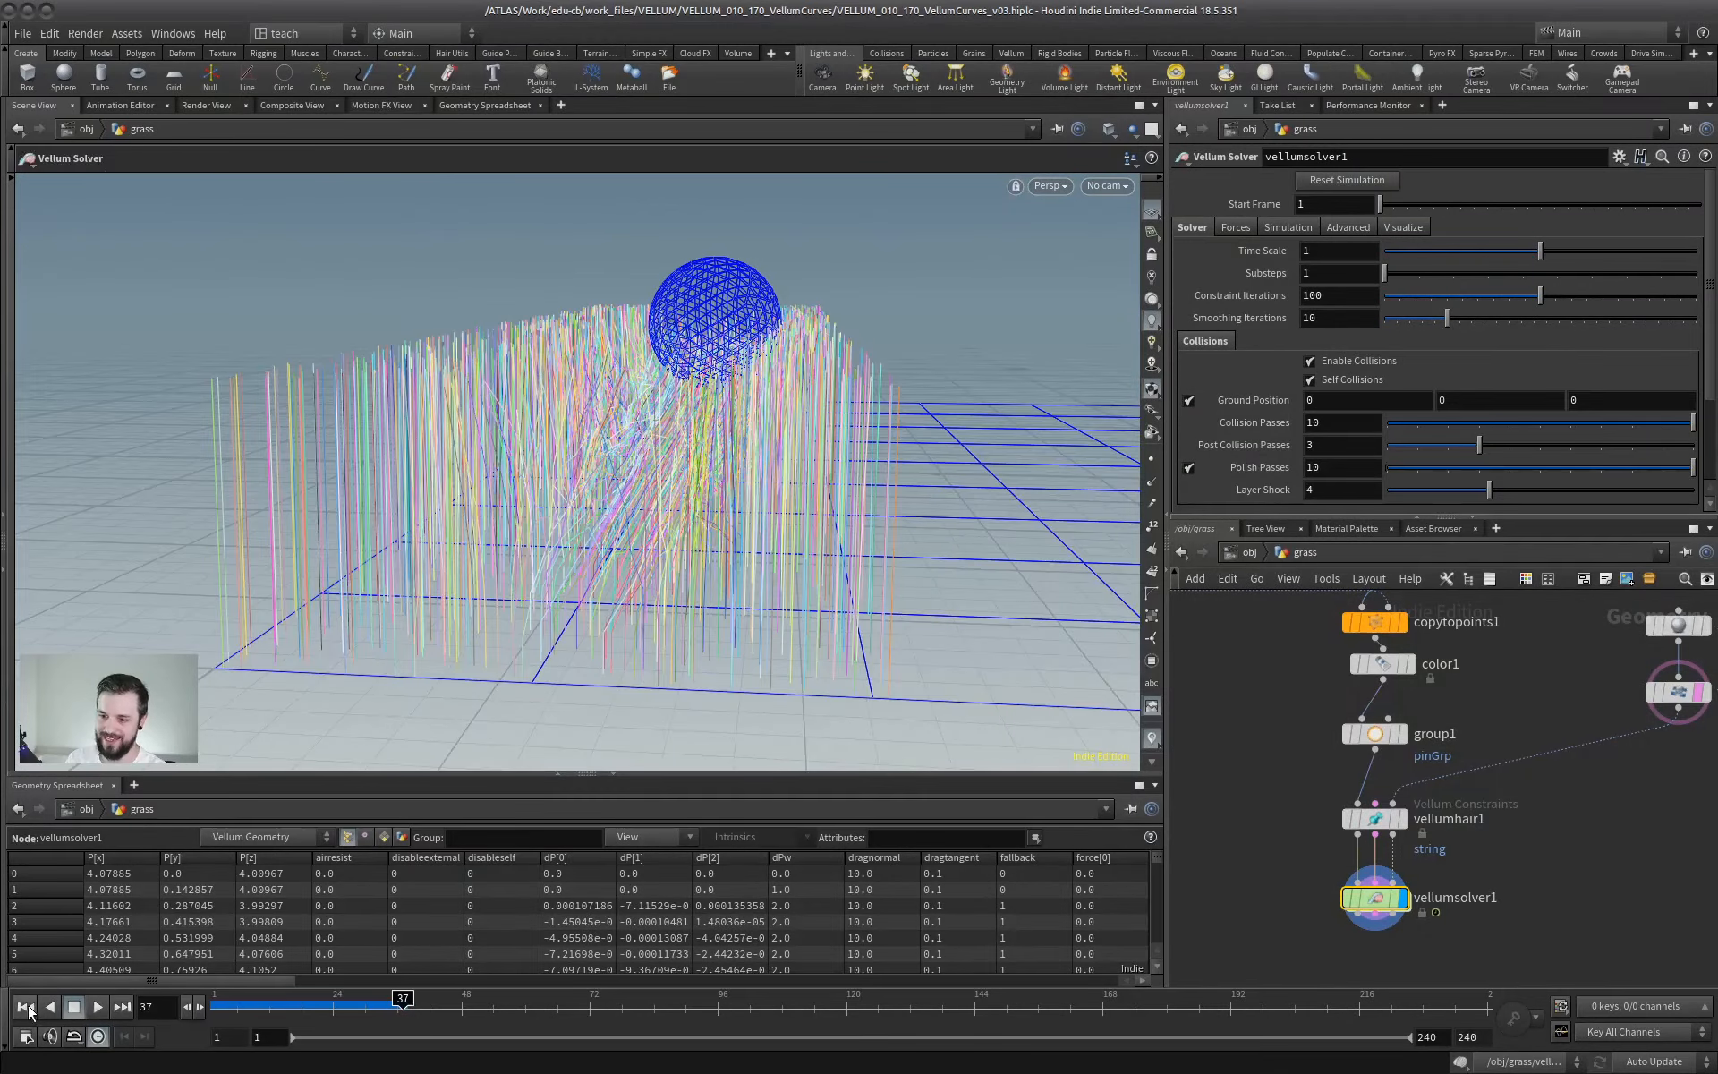
click(26, 1008)
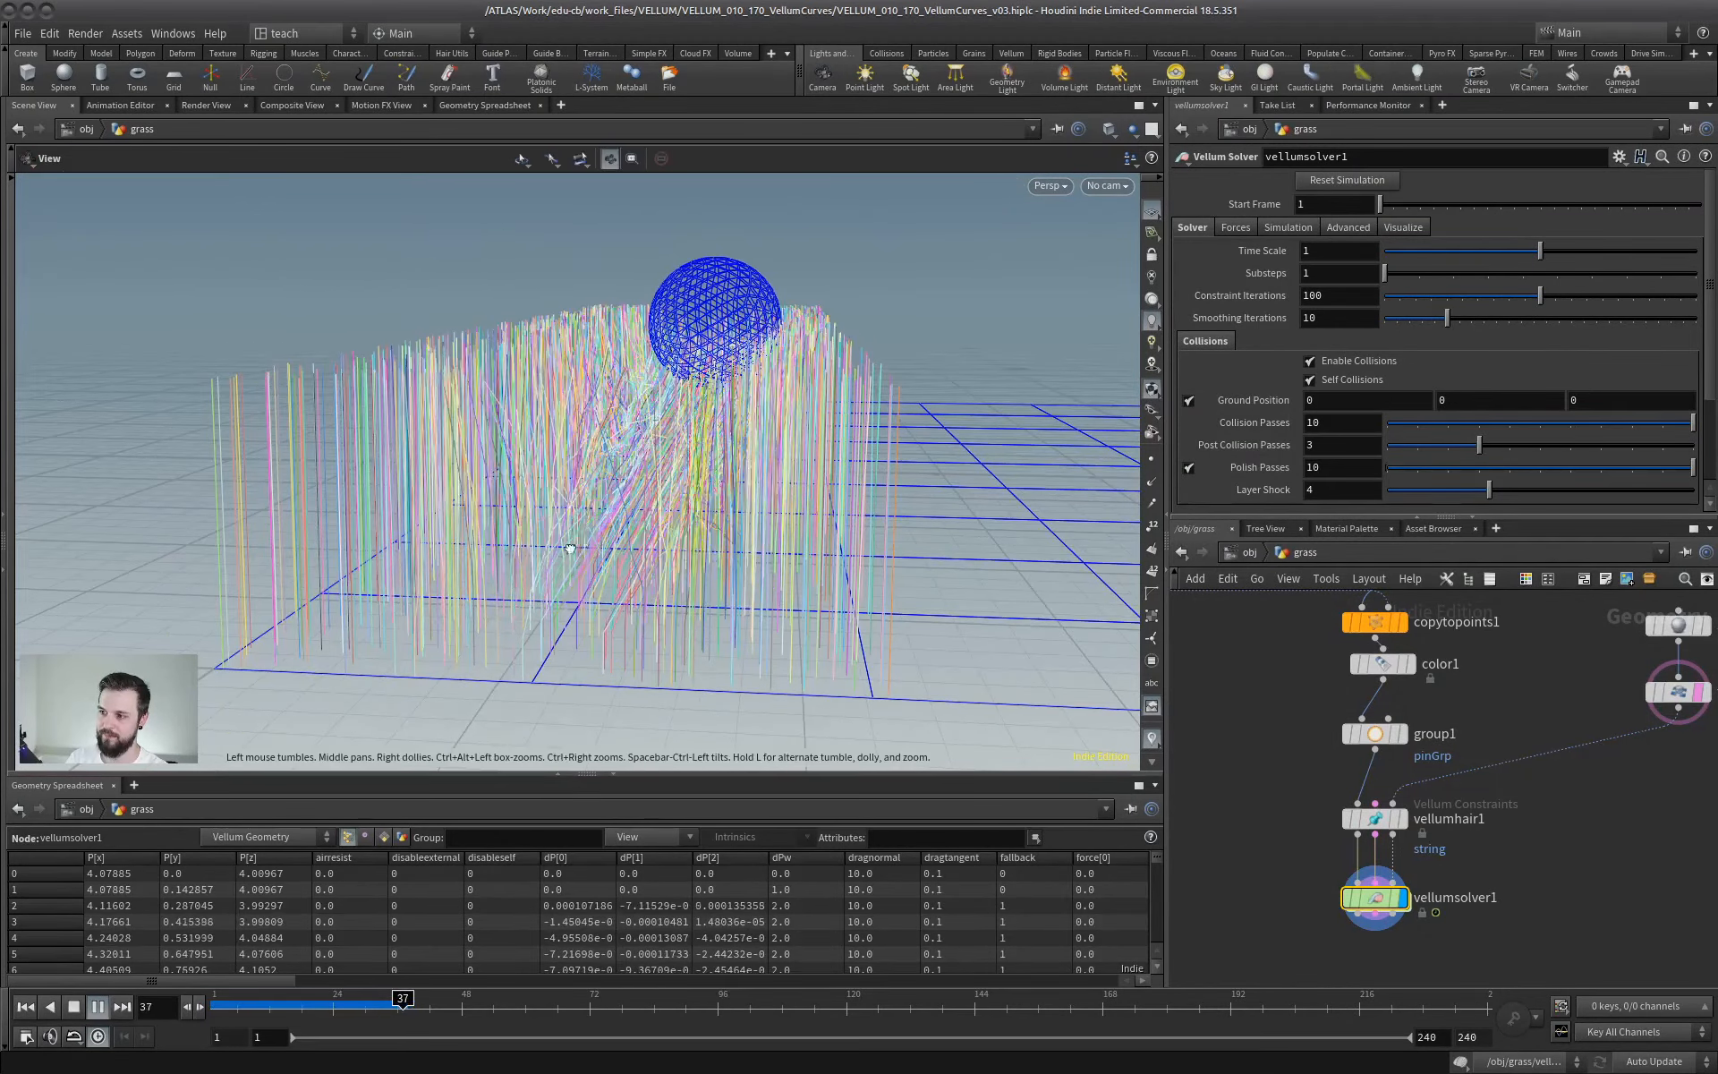
alt+drag(432, 684, 583, 467)
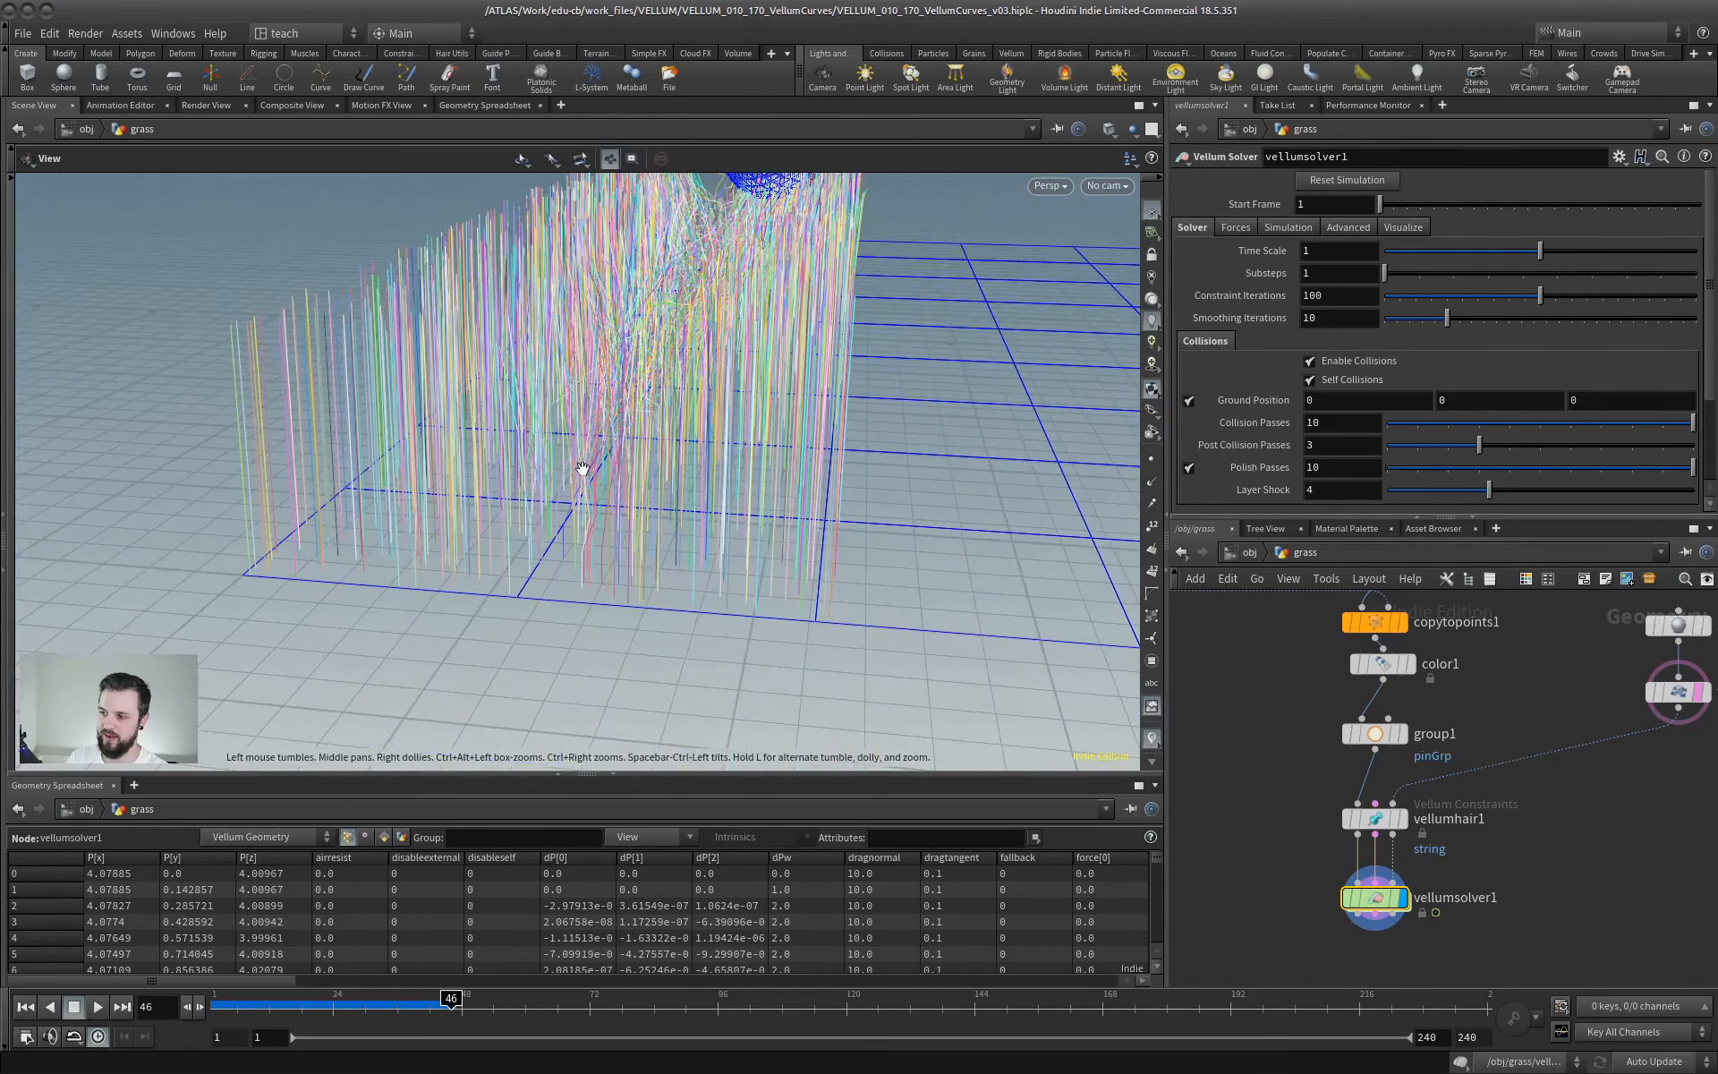
drag(557, 548, 1280, 598)
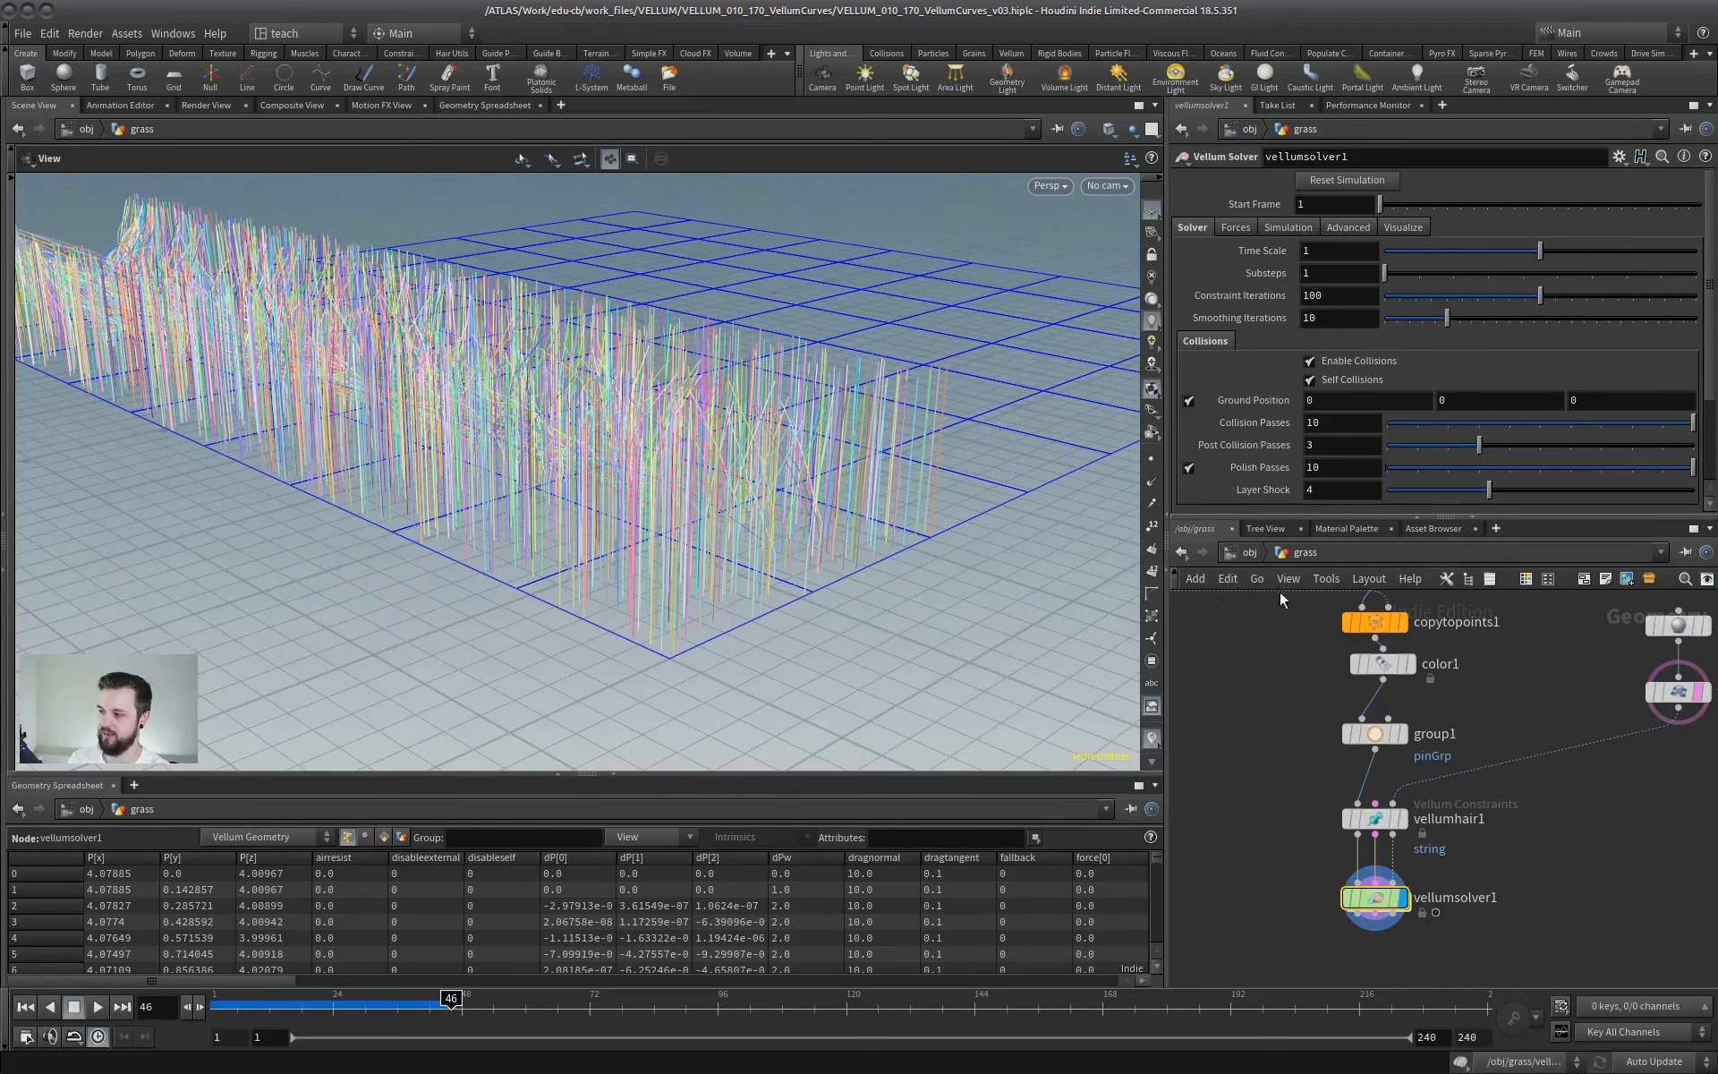
- Inspect the pinGrp points of group1 at the strand roots
click(1375, 734)
drag(381, 469, 538, 451)
middle_drag(1500, 699, 1441, 754)
middle_drag(1399, 874, 1475, 735)
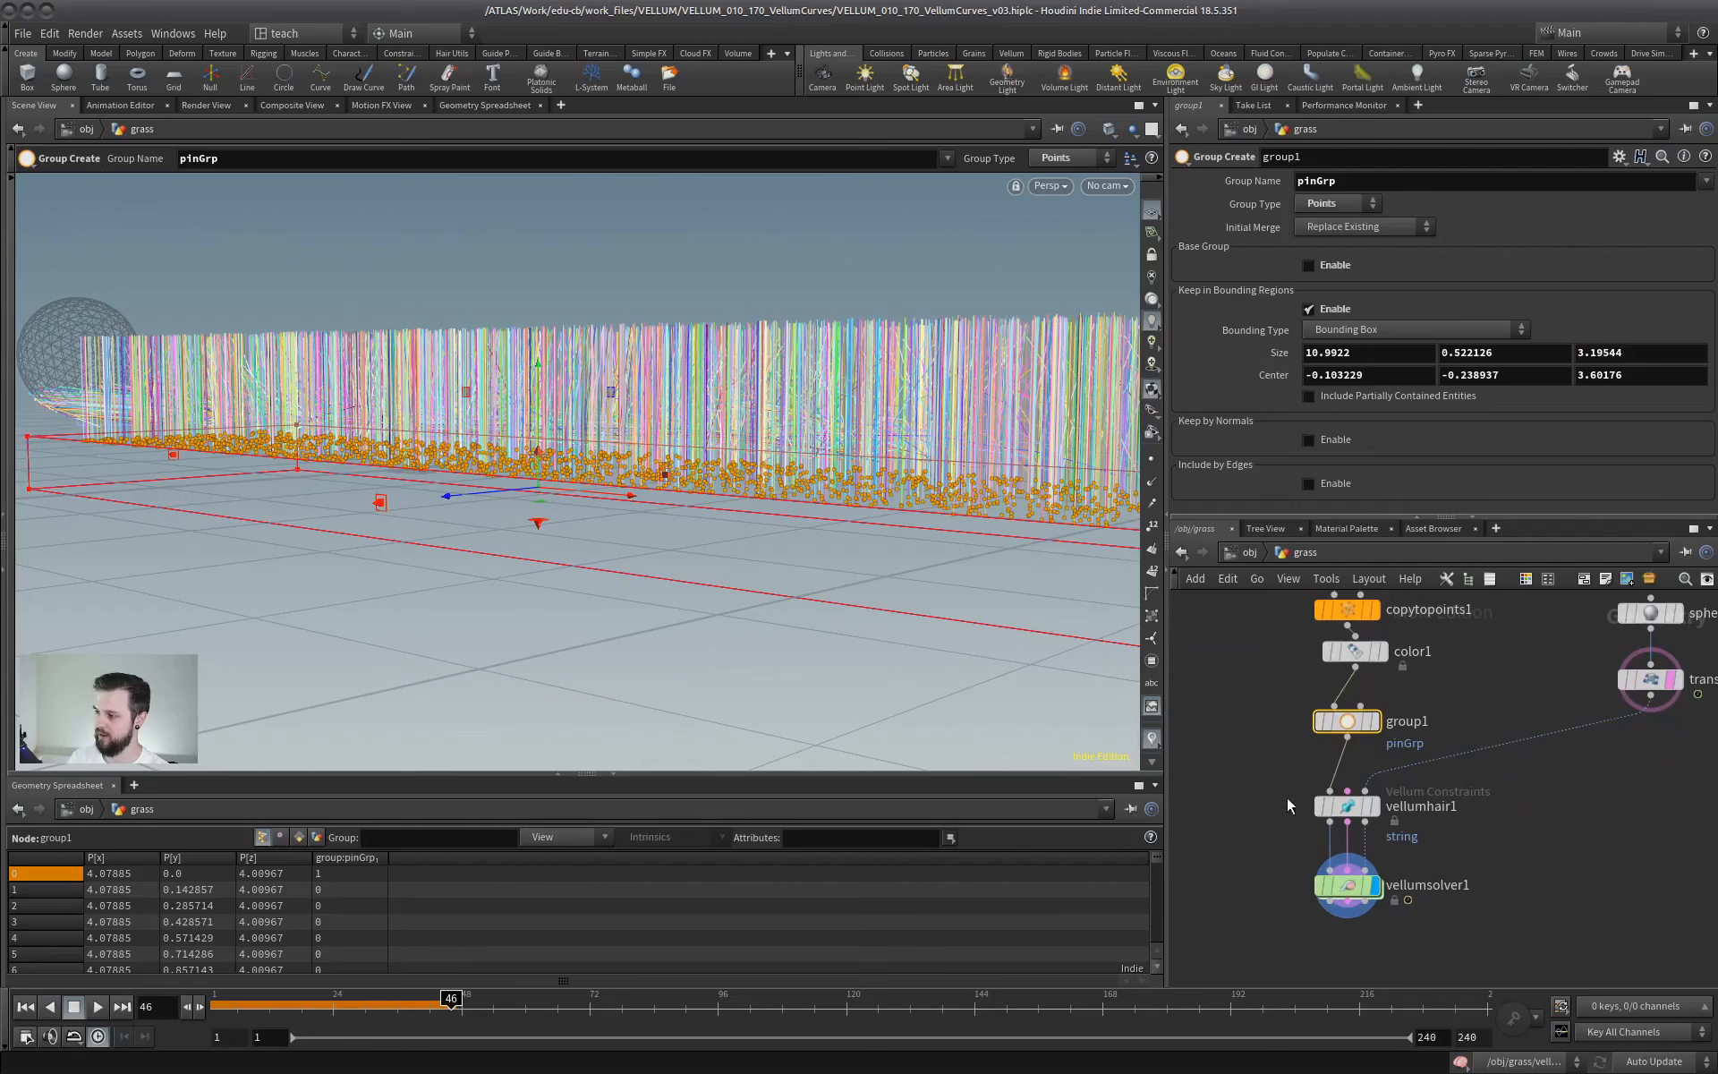
- Set the constraint type of vellumhair1 to Hair, reselect vellumsolver1 and return the timeline to frame 1
click(1347, 806)
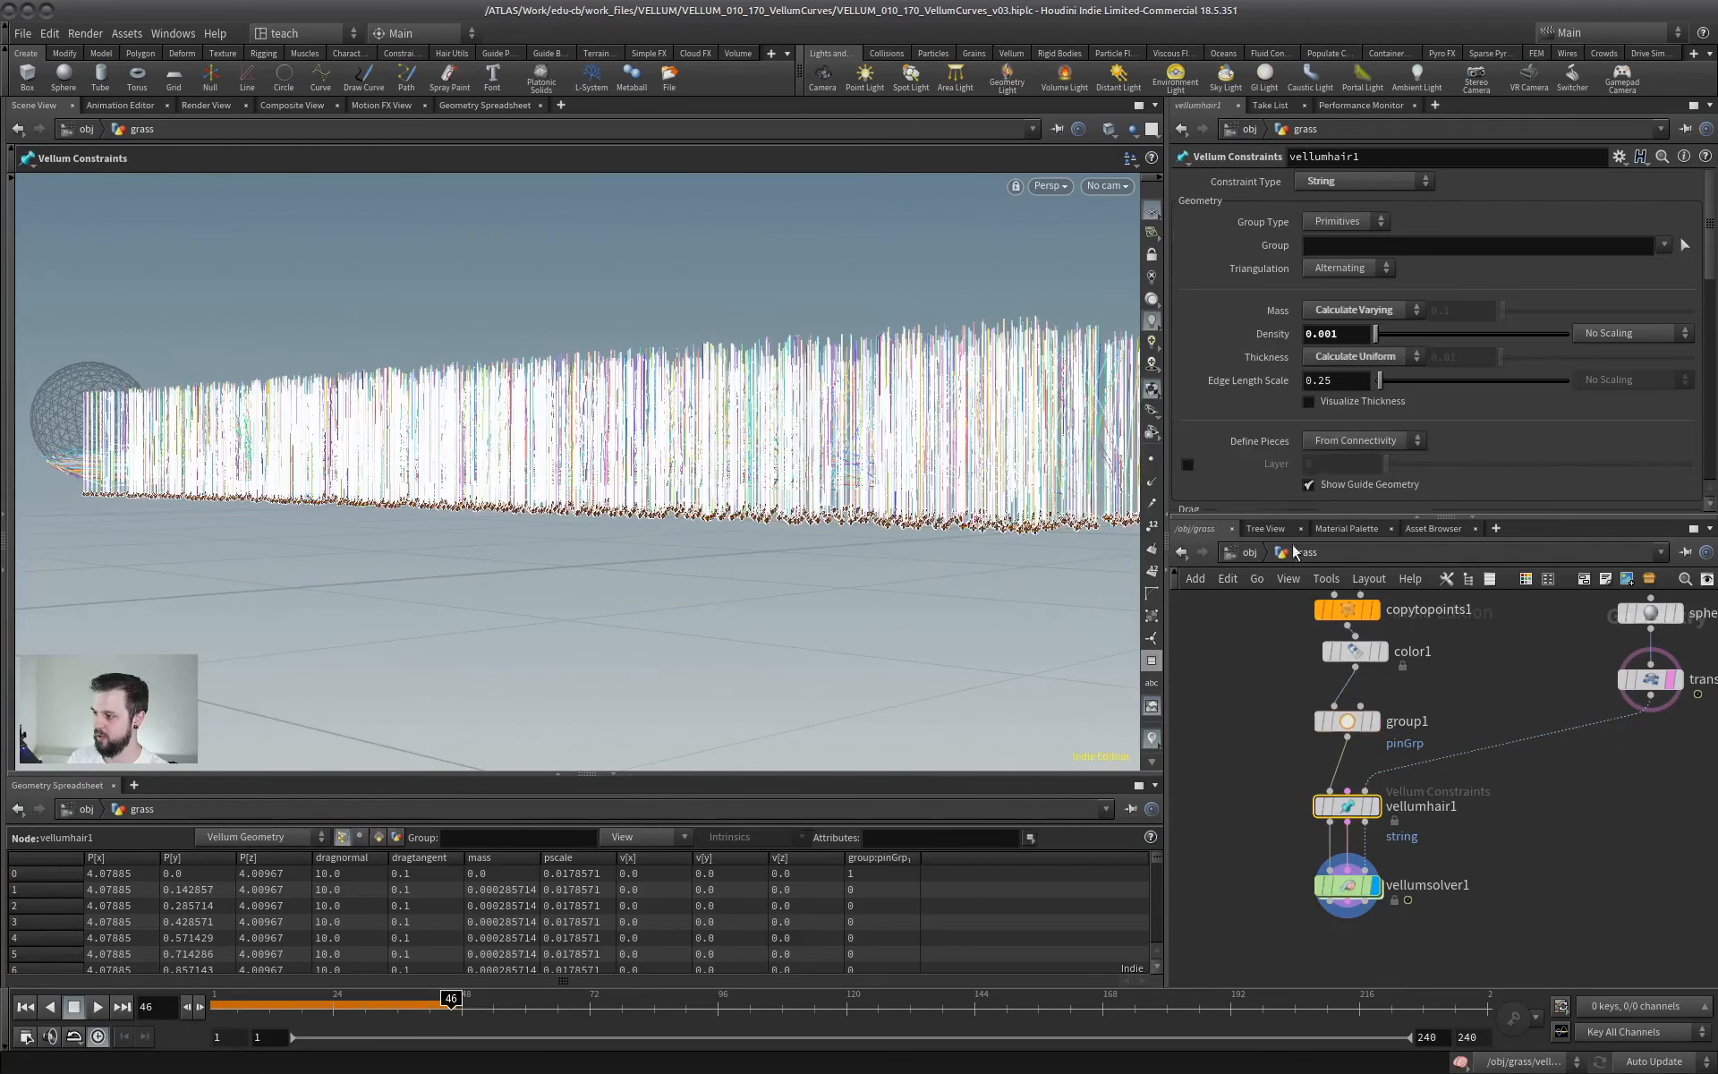
click(1366, 181)
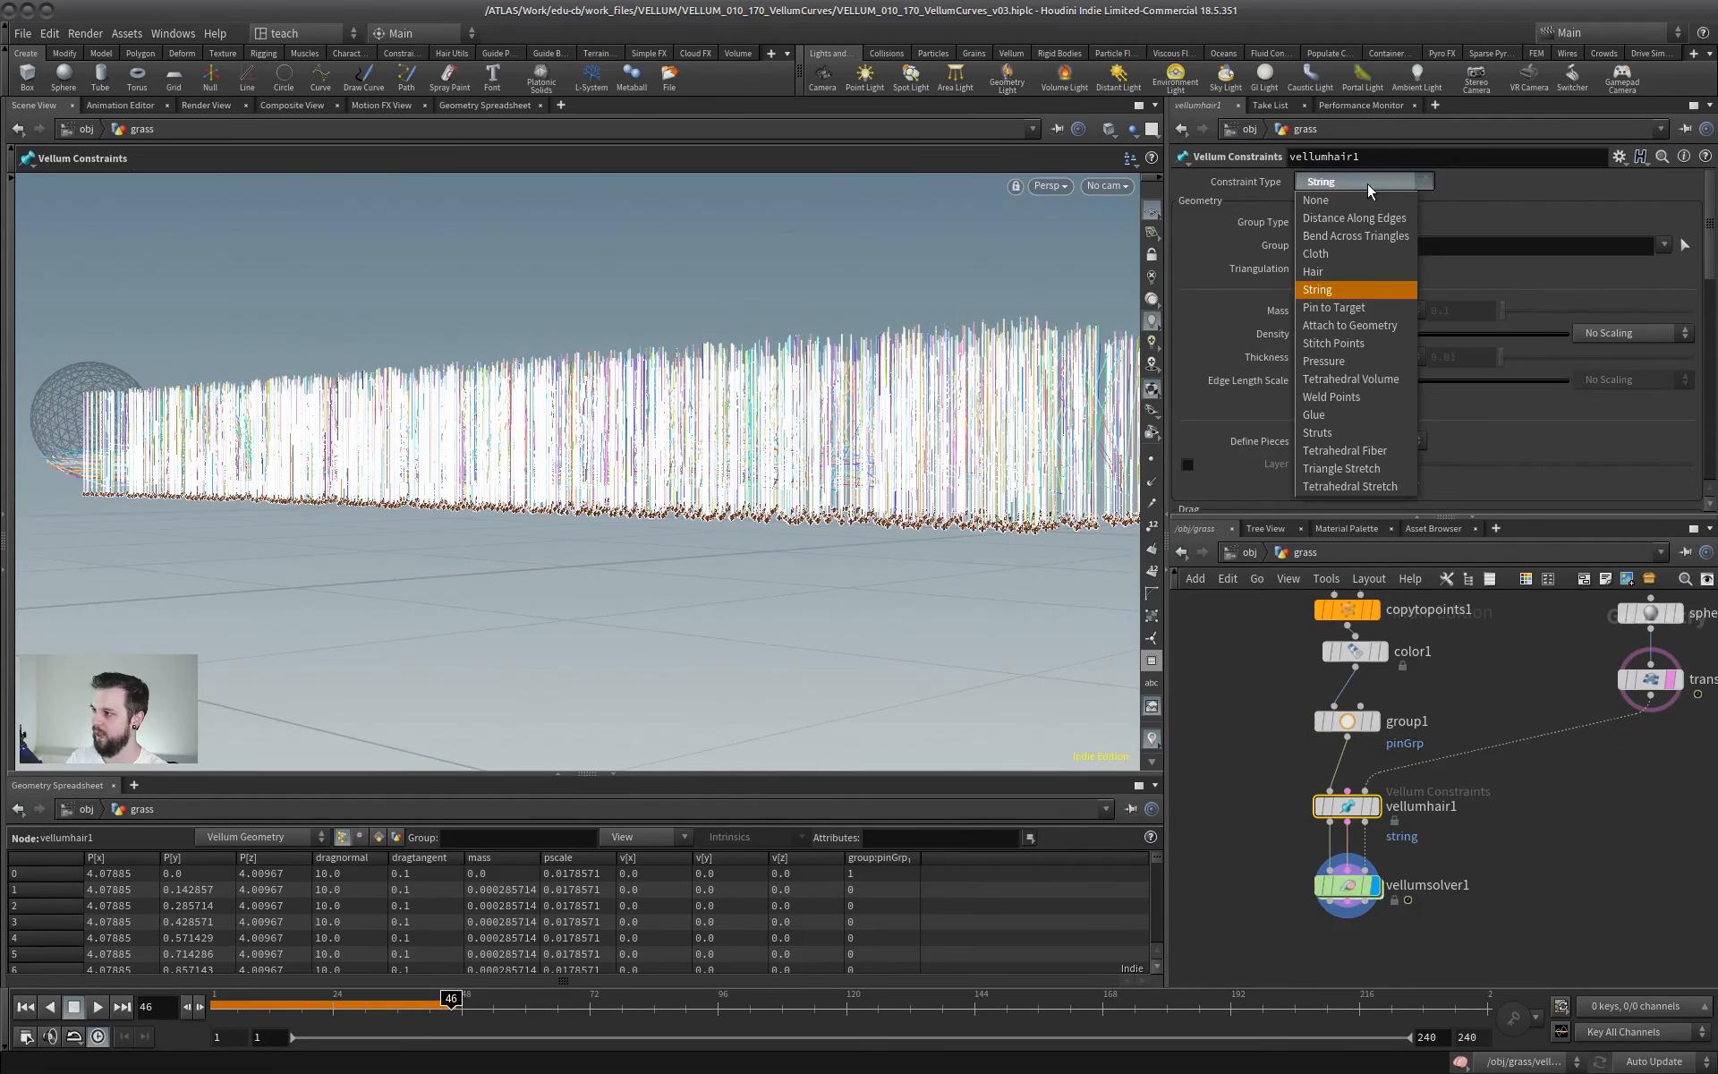
click(1342, 271)
click(1347, 886)
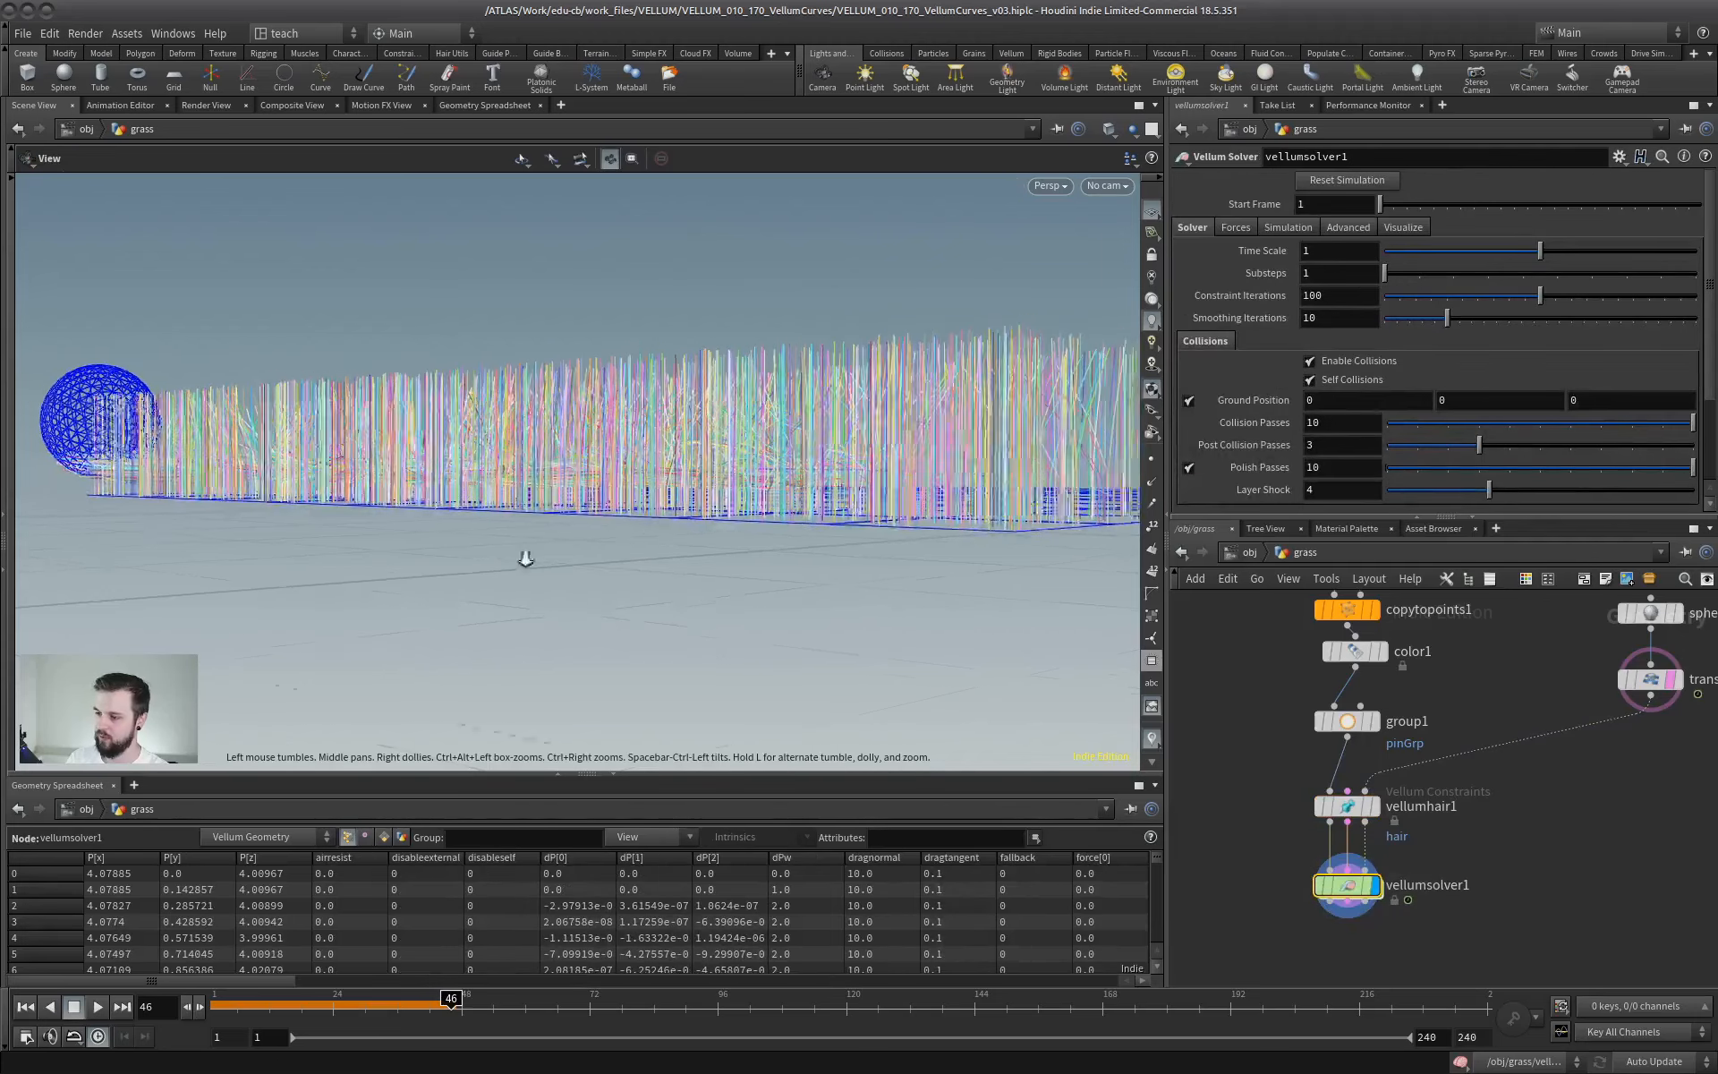
scroll(525, 560, down, 2)
click(25, 1006)
alt+drag(559, 474, 682, 556)
scroll(690, 522, up, 2)
scroll(683, 556, down, 2)
- Add a green Color node (0.25, 0.5, 0) below vellumsolver1, then connect a Sweep node to it and display it
middle_drag(1379, 893, 1458, 786)
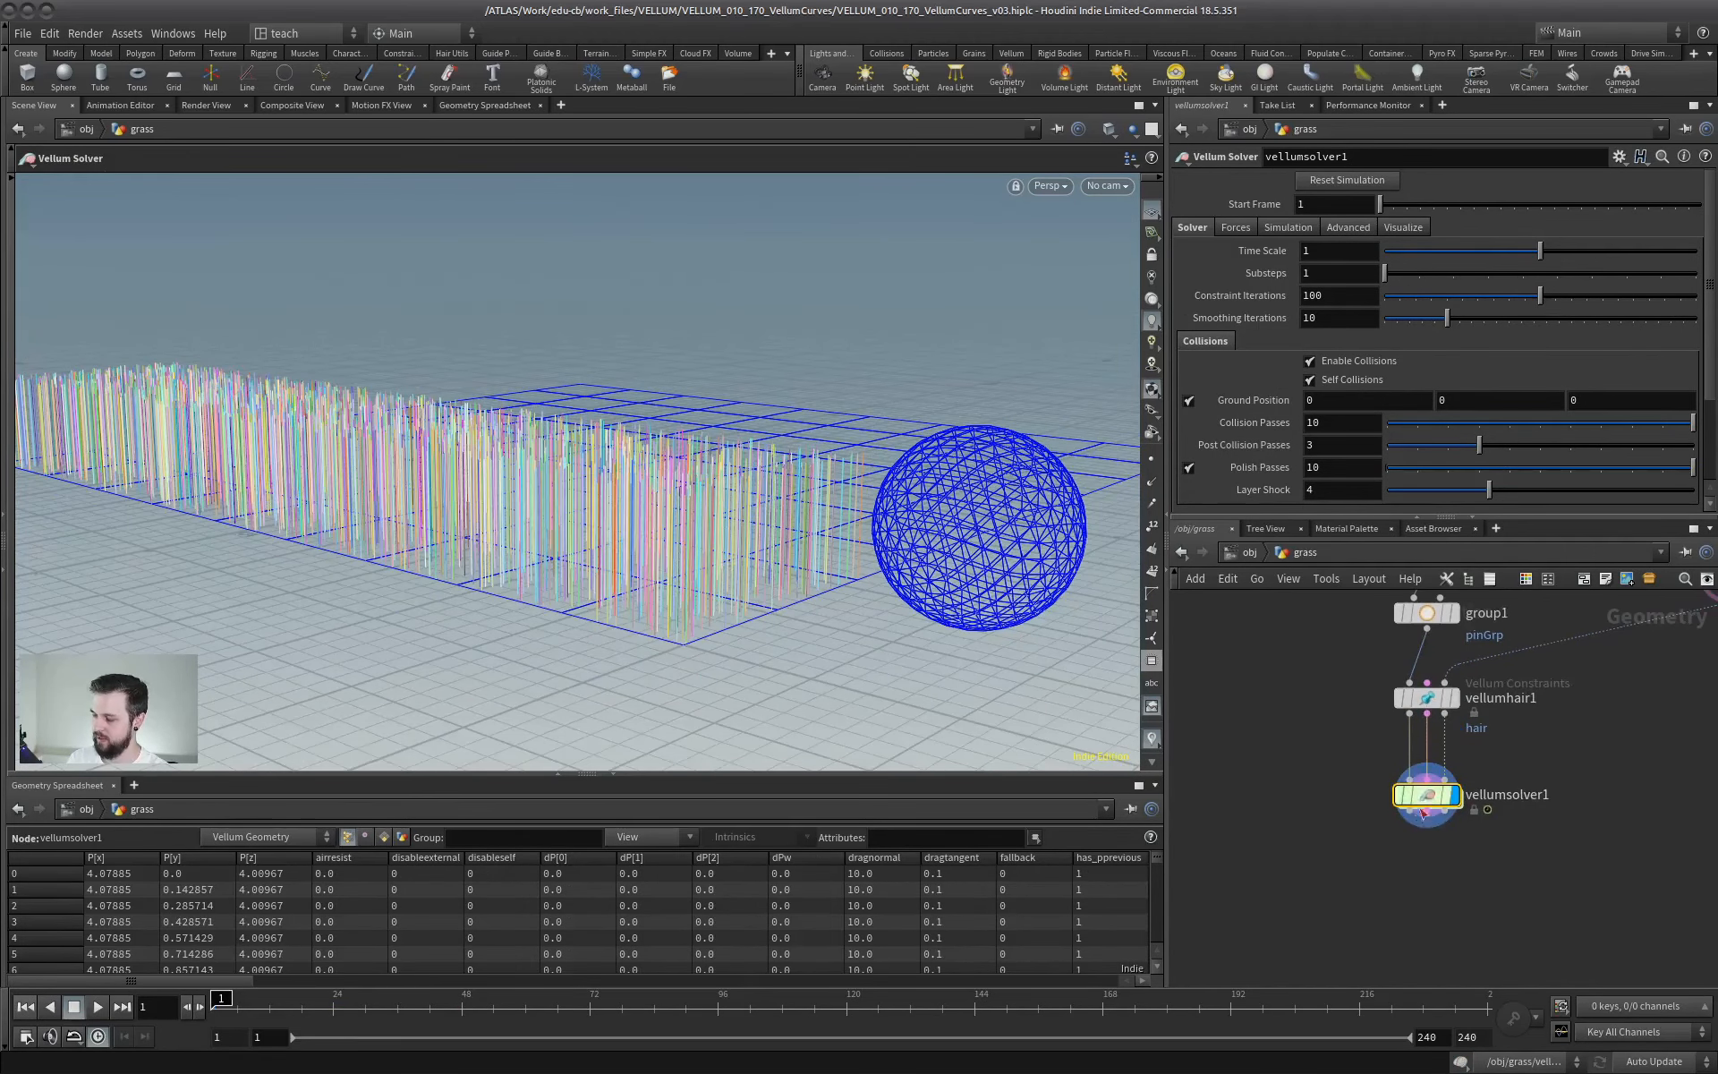
key(Tab)
mouse_move(1343, 762)
key(Return)
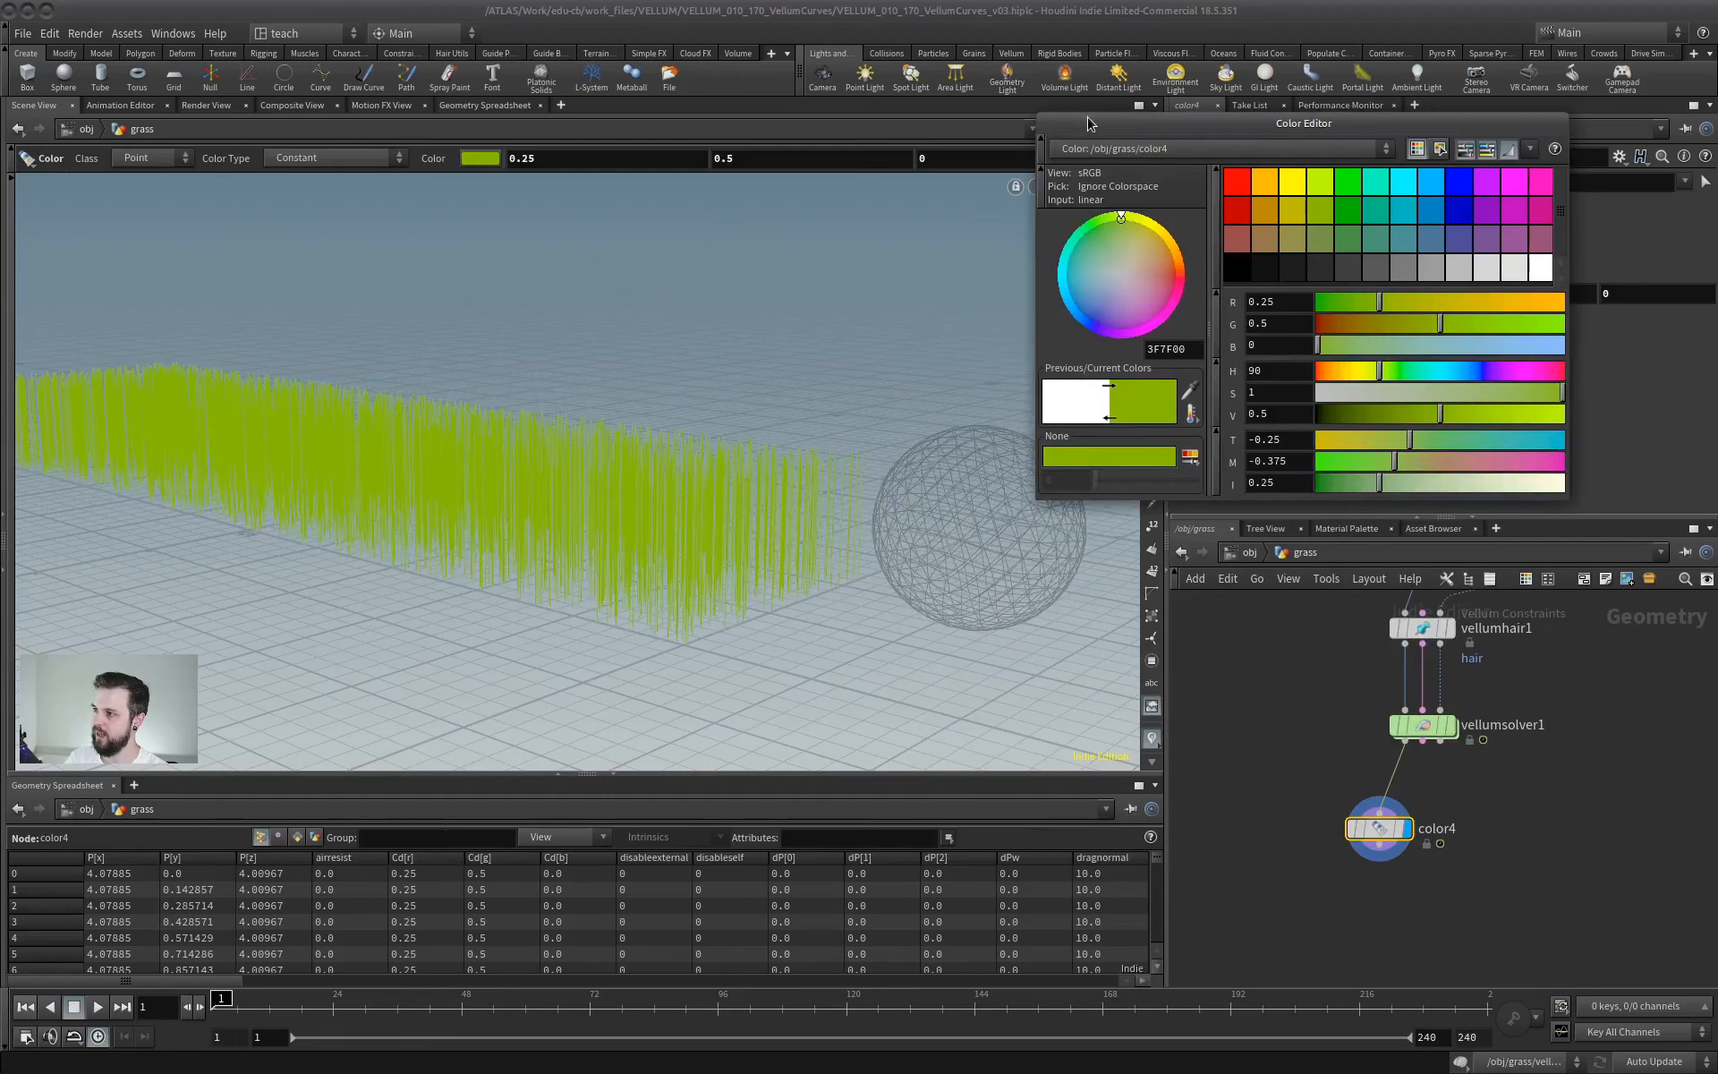
drag(1088, 125, 1136, 149)
drag(1510, 787, 1303, 859)
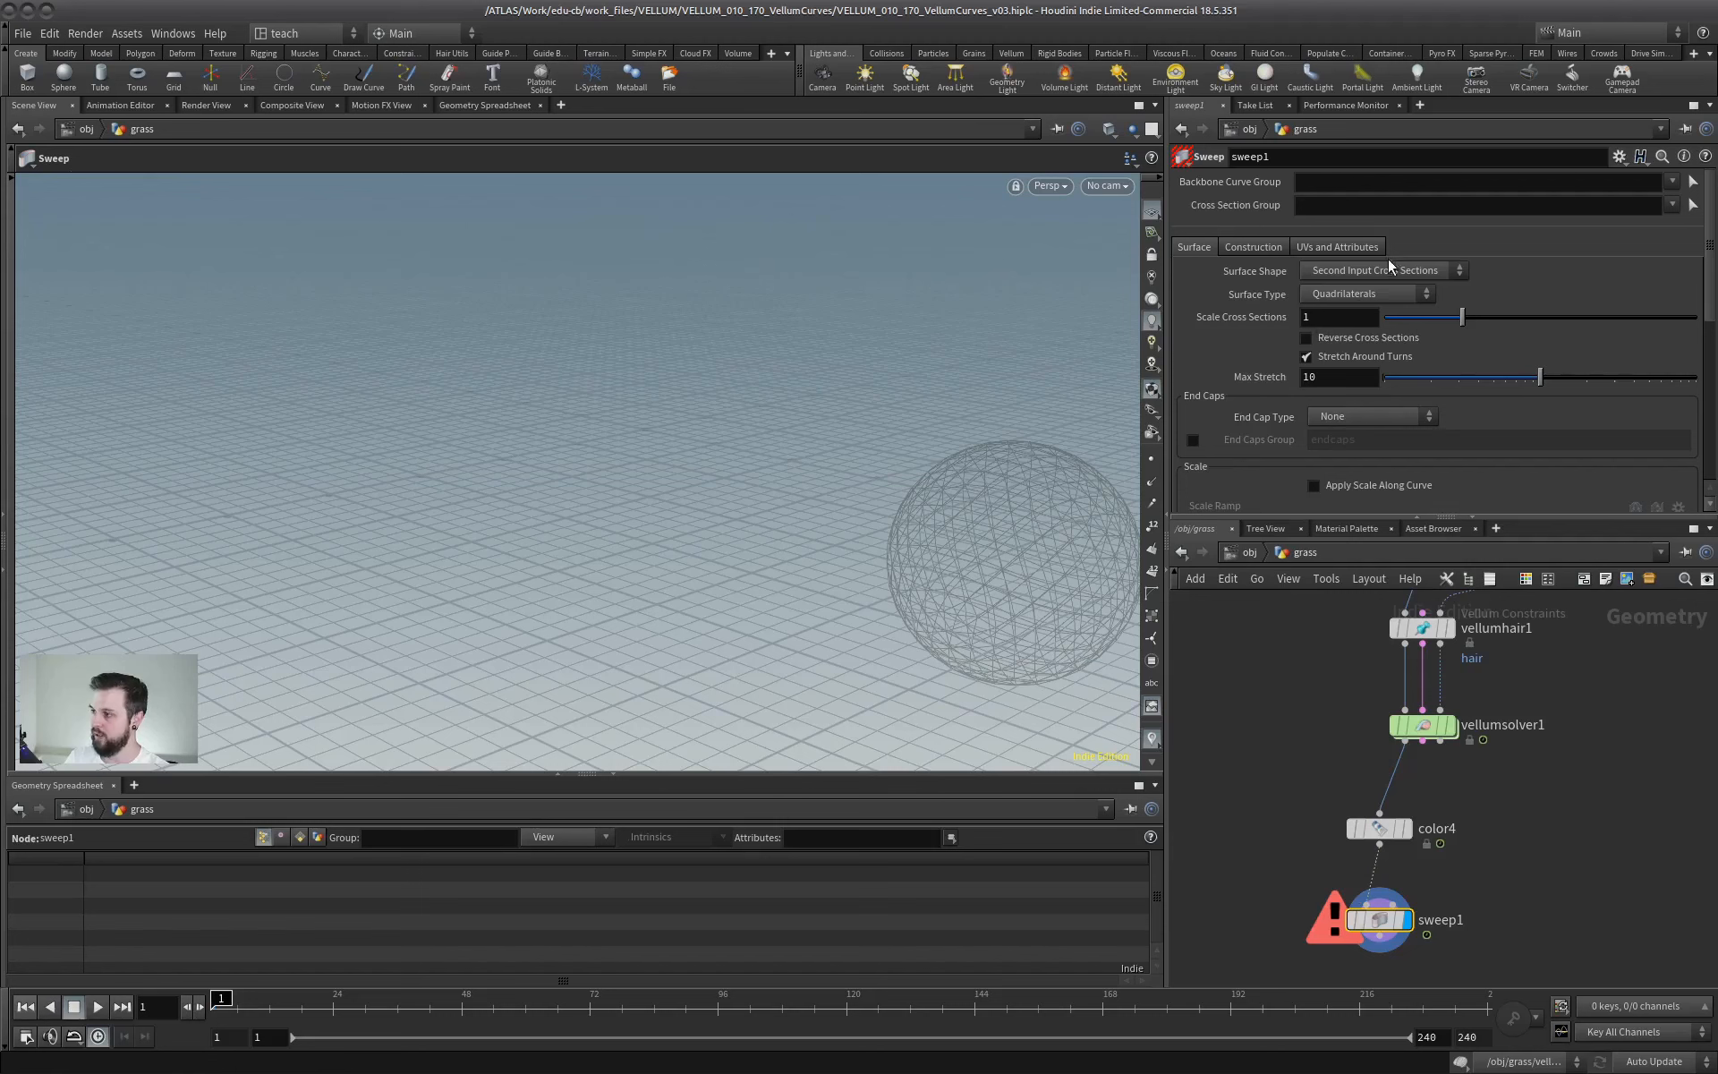
- Set the surface shape of sweep1 to Ribbon with a width of 0.69
click(1391, 266)
click(1340, 349)
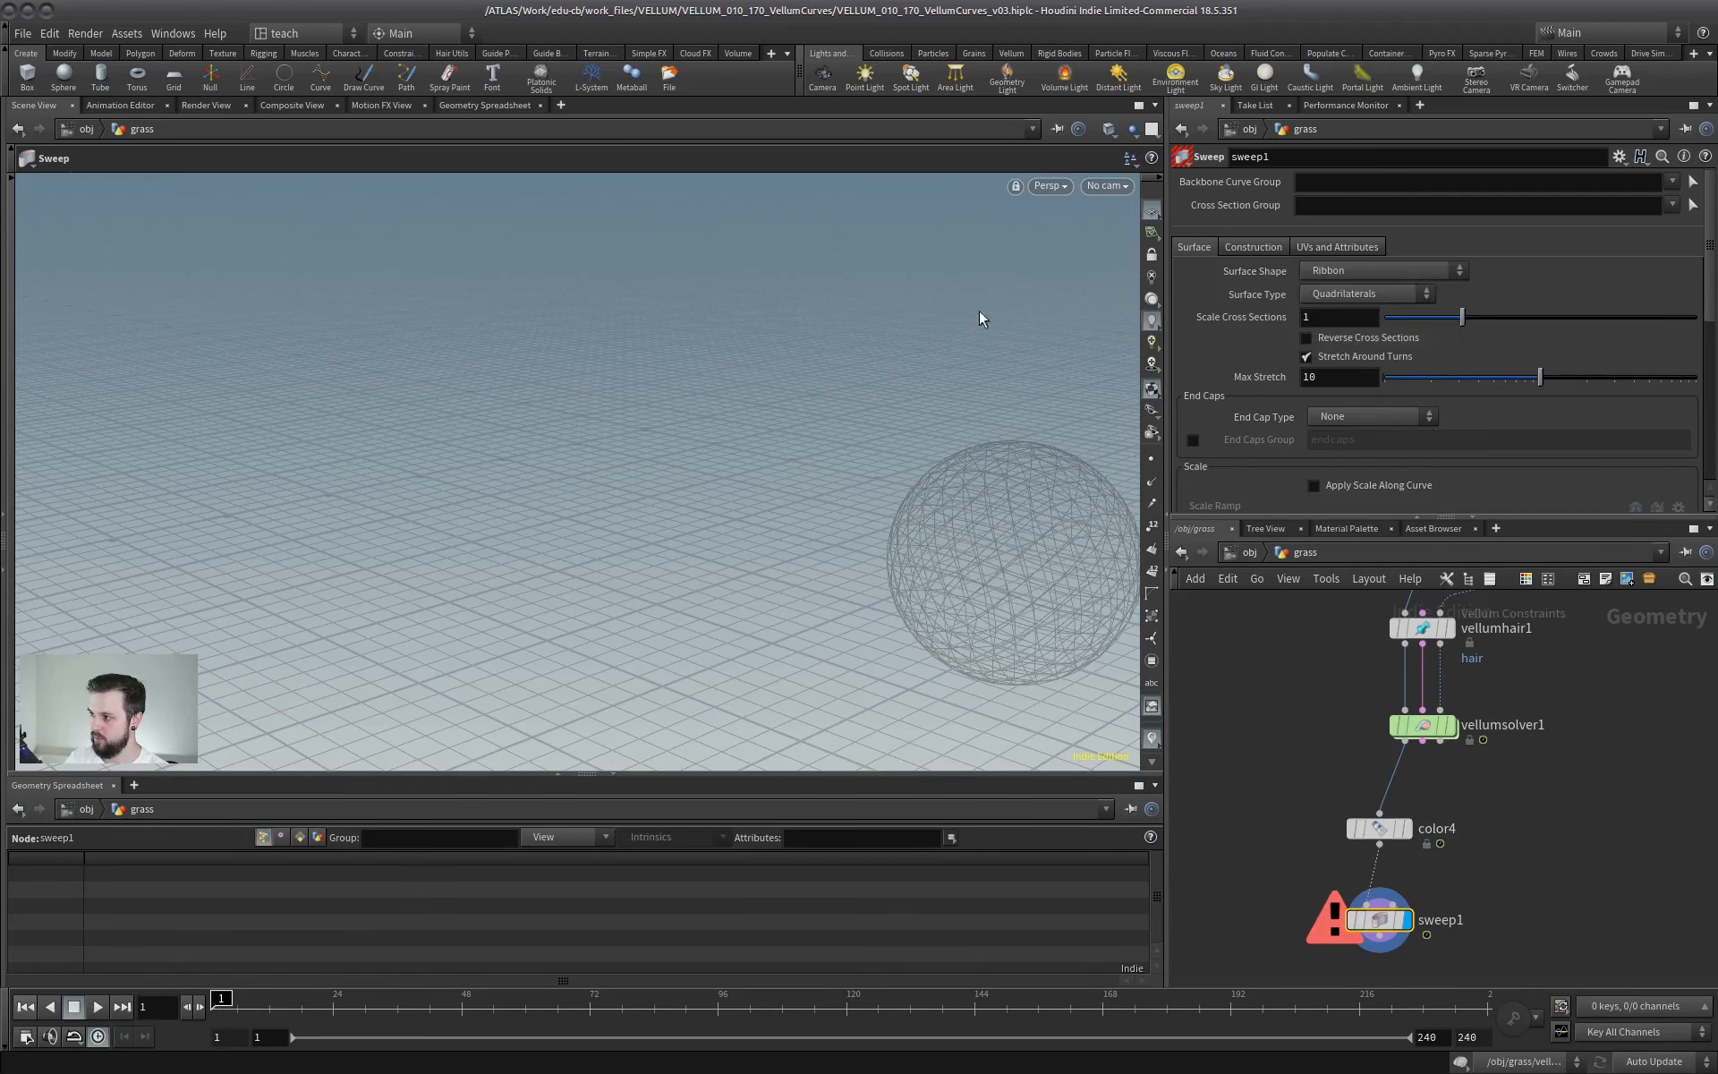
alt+drag(707, 452, 653, 464)
alt+right_drag(652, 464, 733, 518)
alt+middle_drag(733, 518, 855, 537)
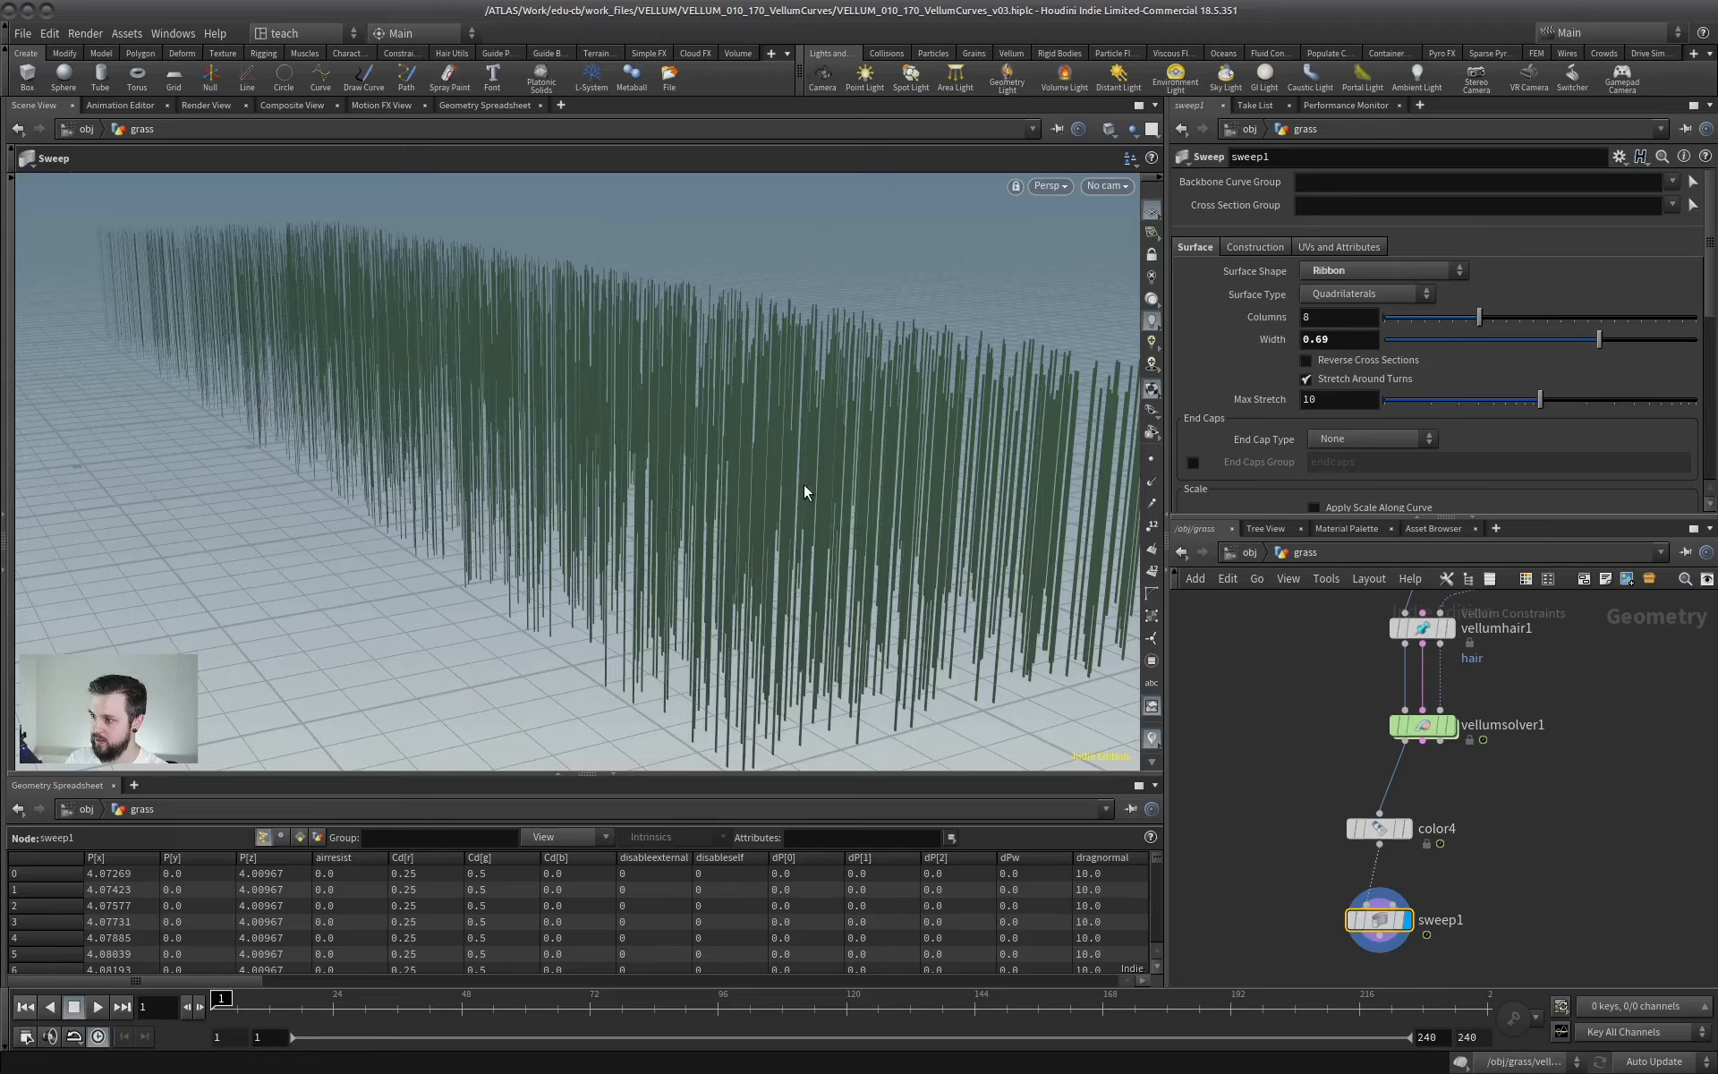
- Reduce the columns of the sweep1 ribbons to 2, checking the blades up close
alt+drag(806, 491, 813, 563)
alt+right_drag(813, 563, 1066, 502)
alt+drag(1066, 502, 886, 376)
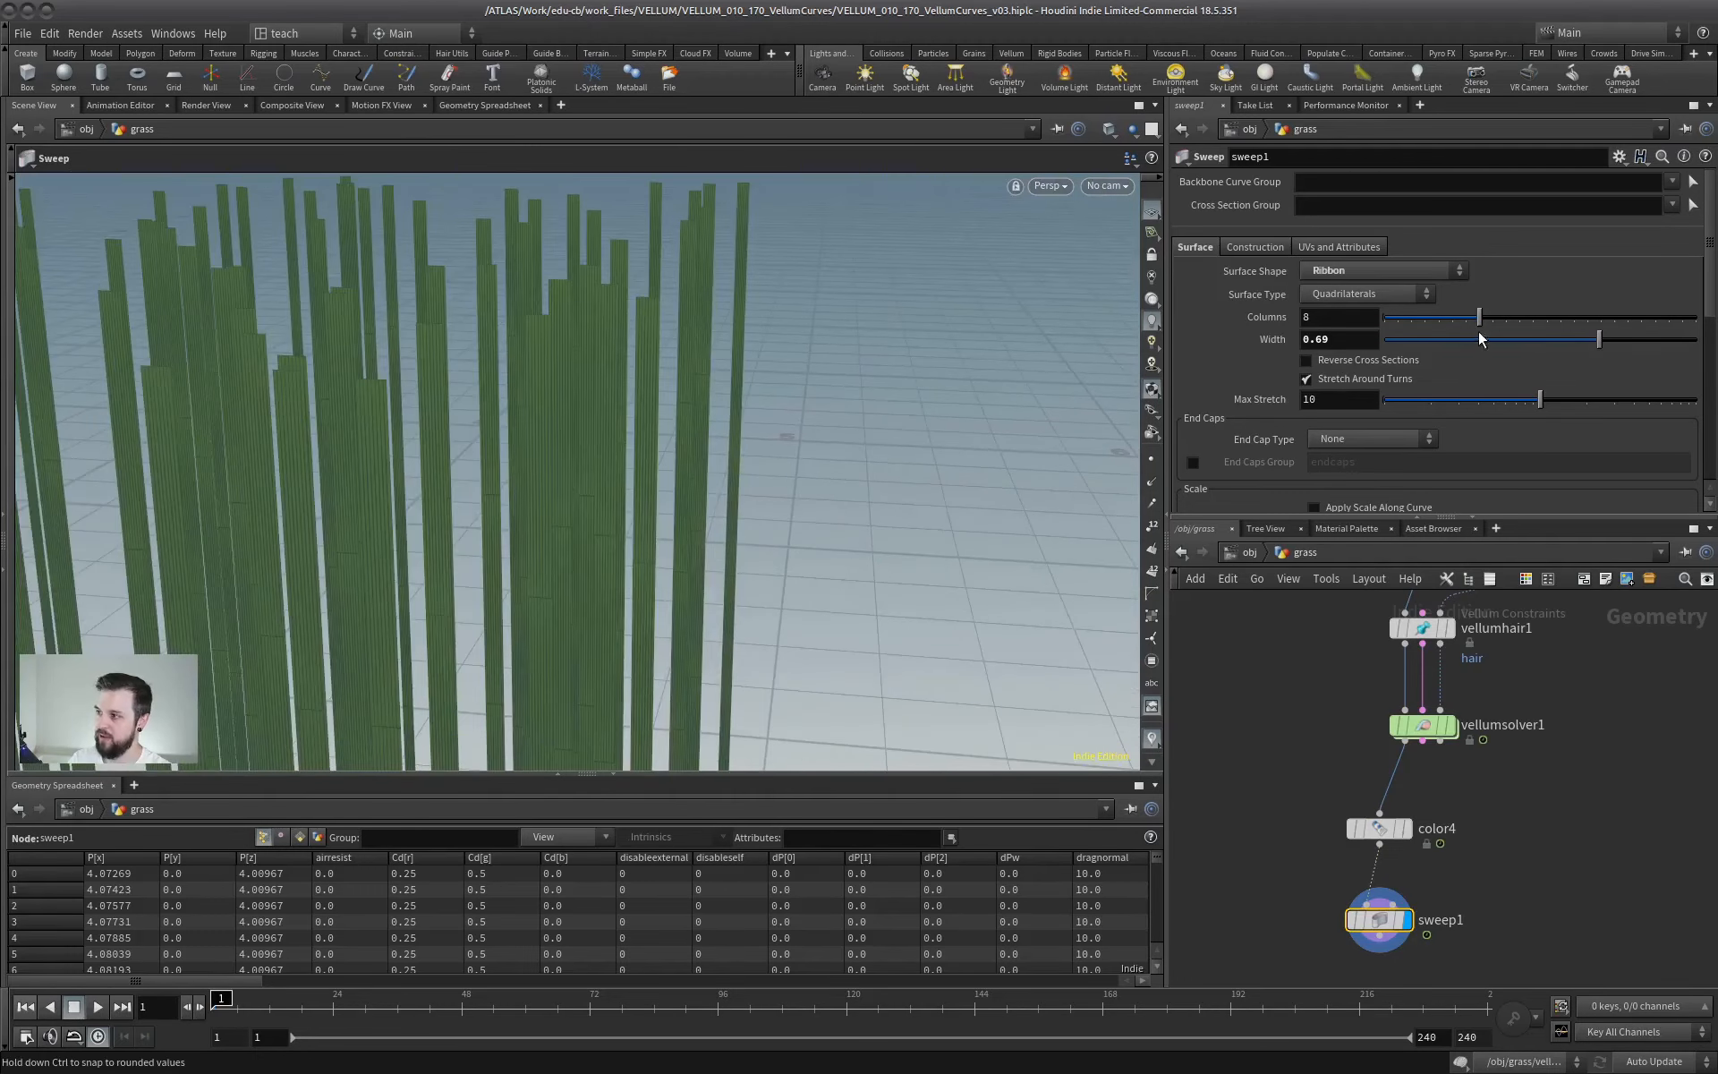
click(1399, 318)
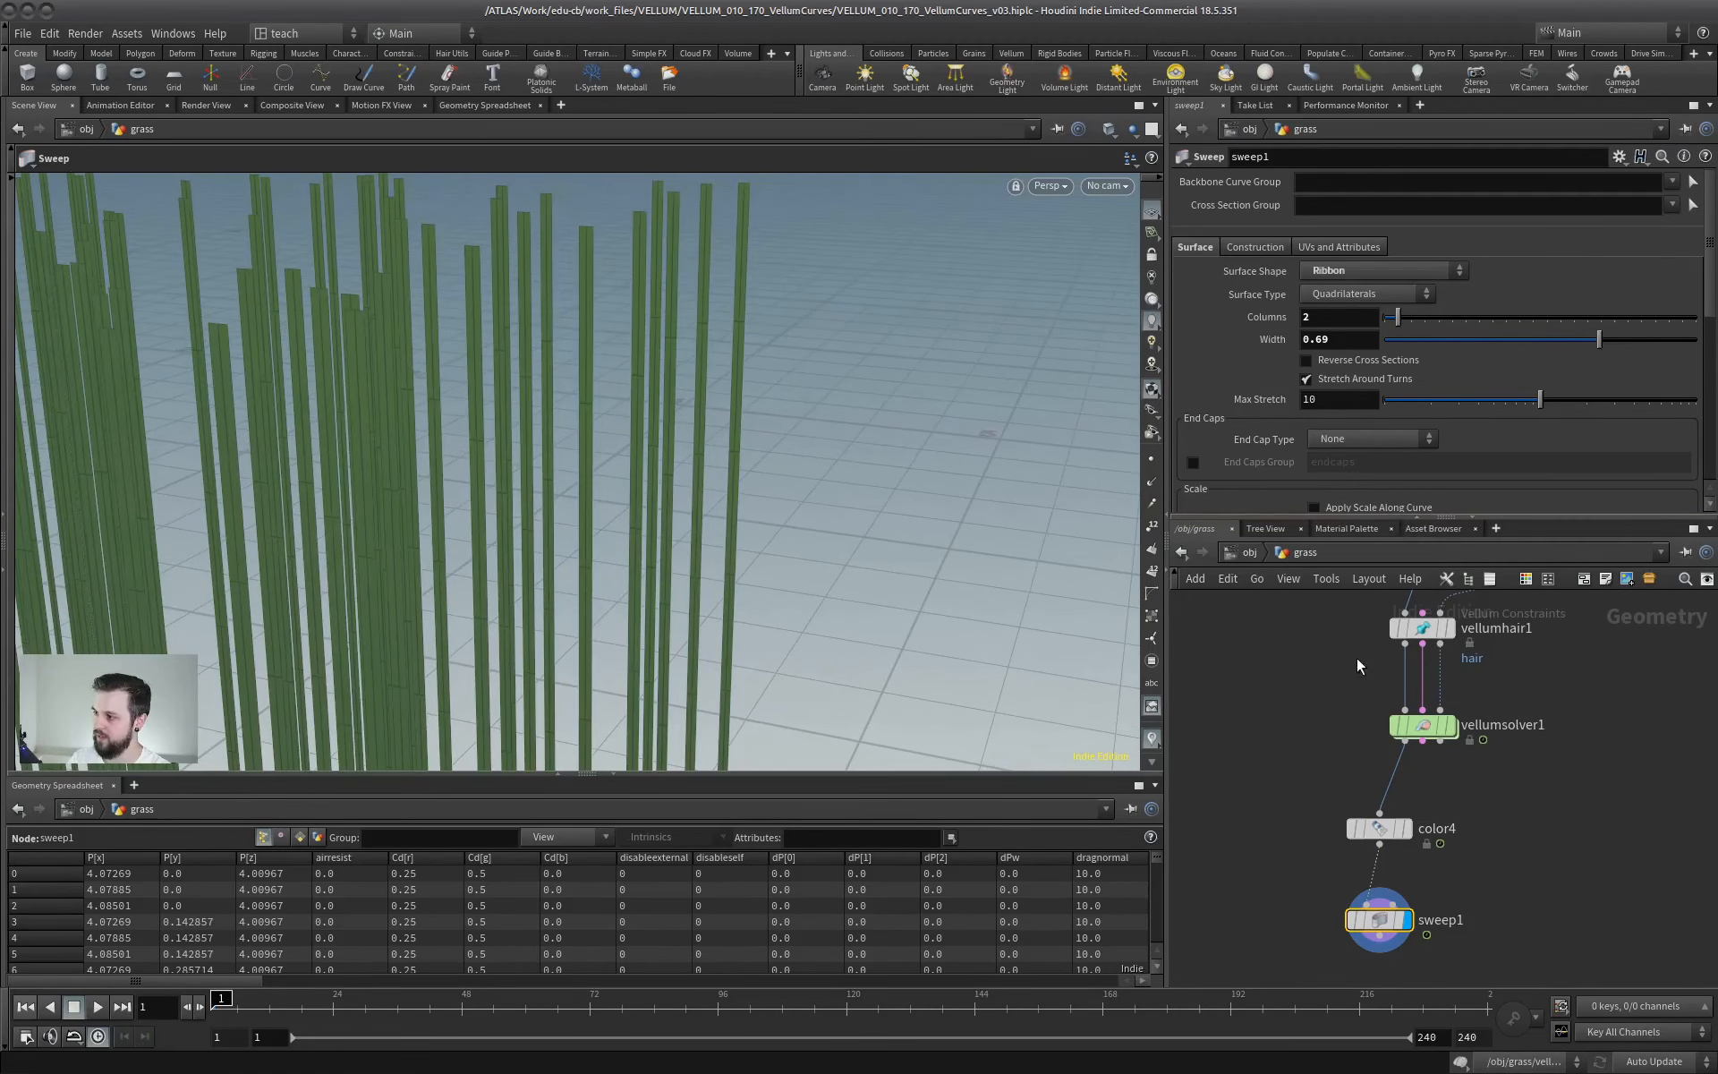
- Apply scale along the curve in sweep1, tapering the ramp from 1 at about position 0.63 to 0.046875 at the tip
drag(1368, 520, 1365, 730)
click(1313, 509)
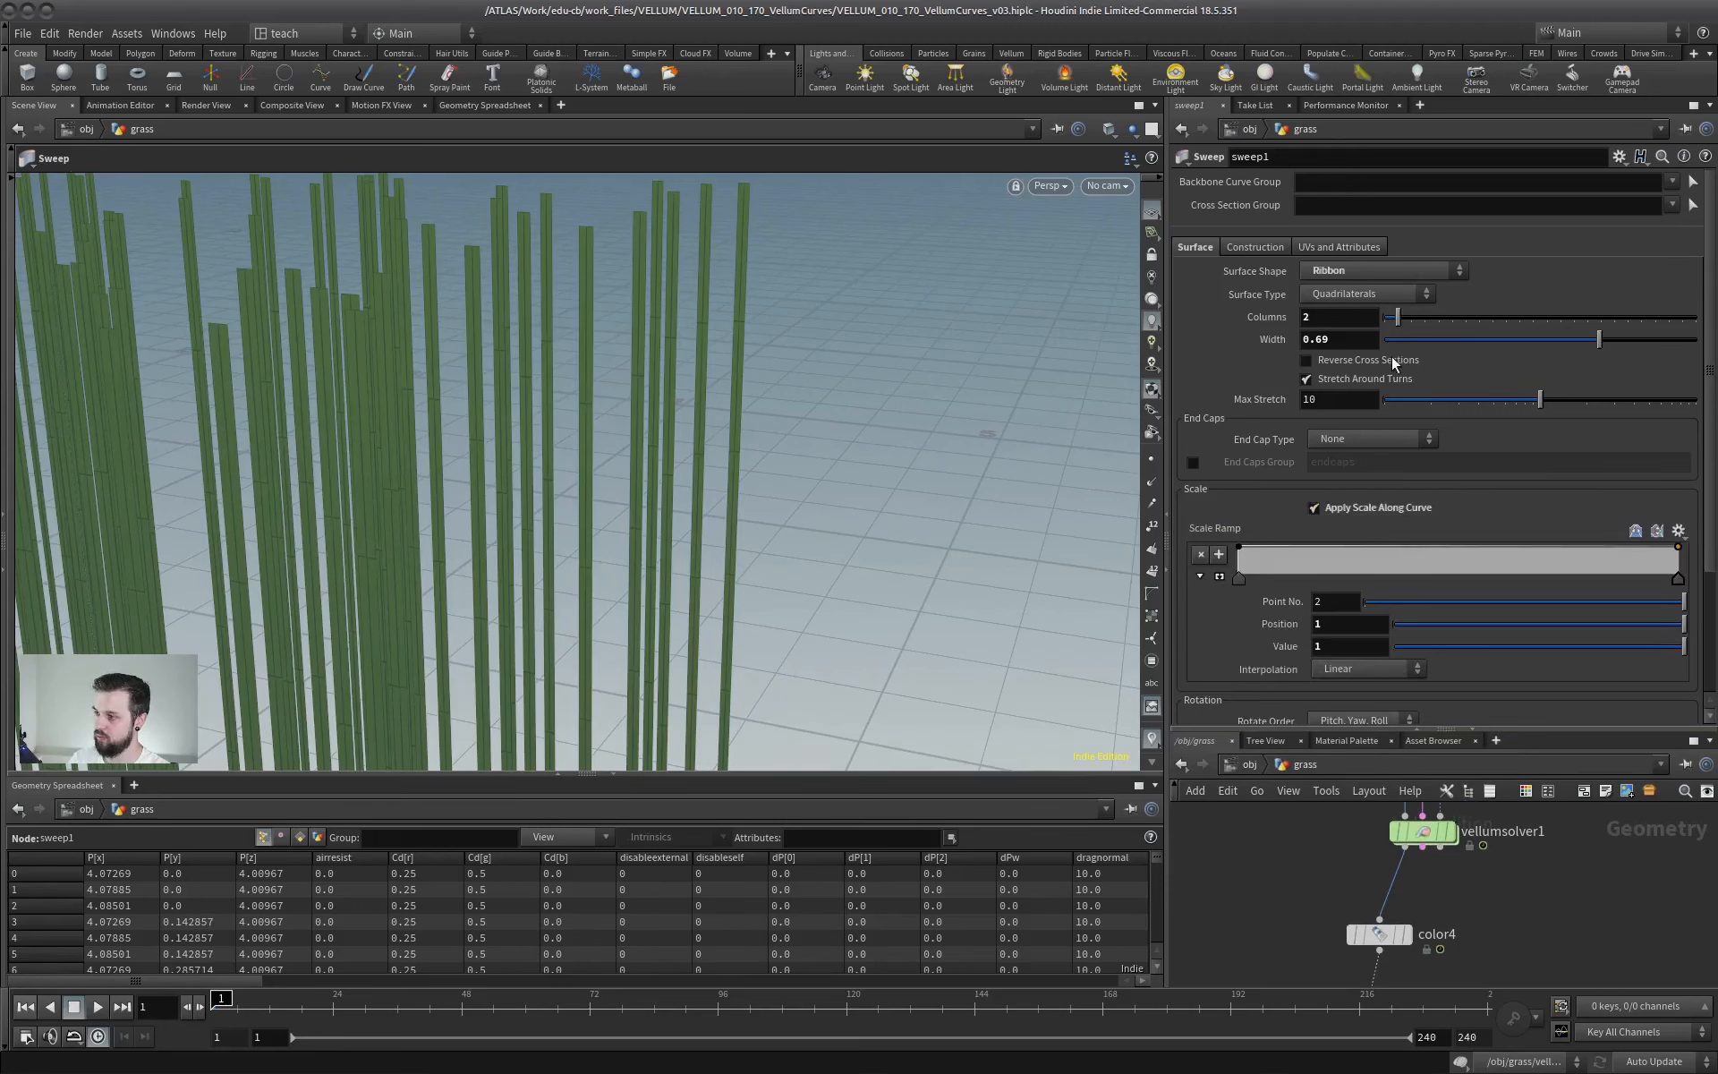
click(1219, 577)
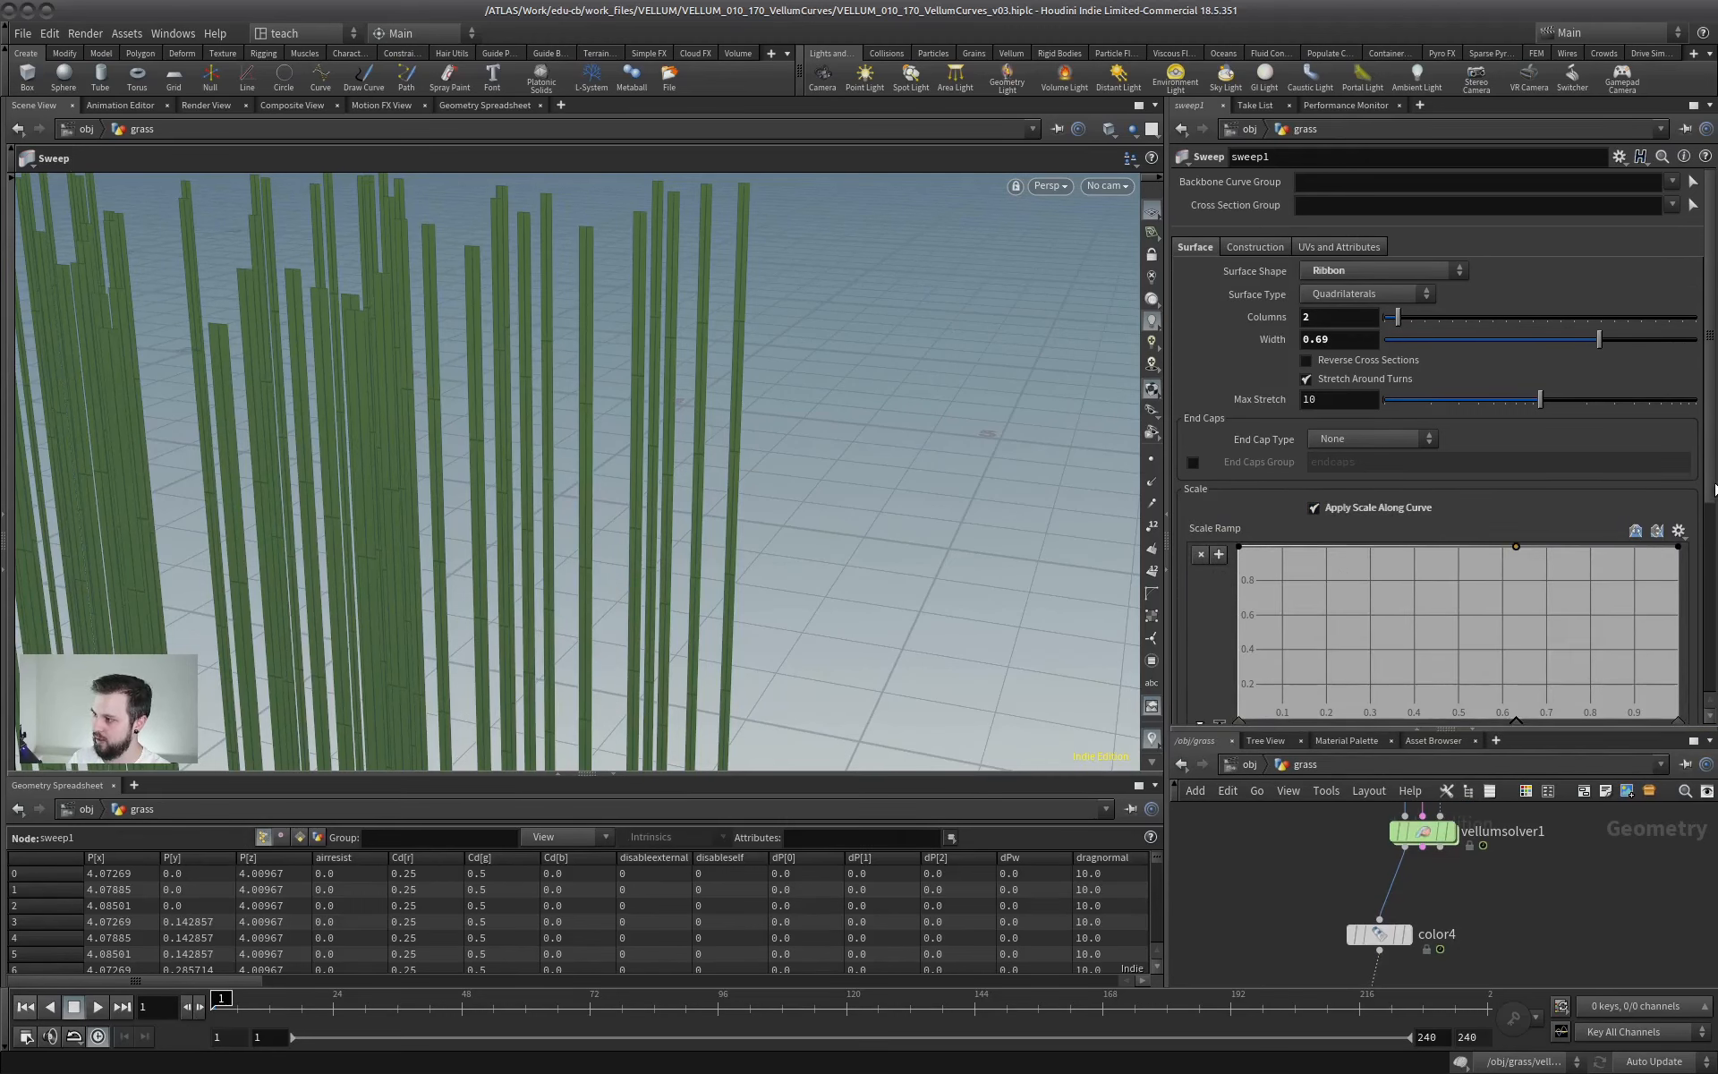
scroll(1705, 485, down, 3)
drag(1690, 472, 1697, 526)
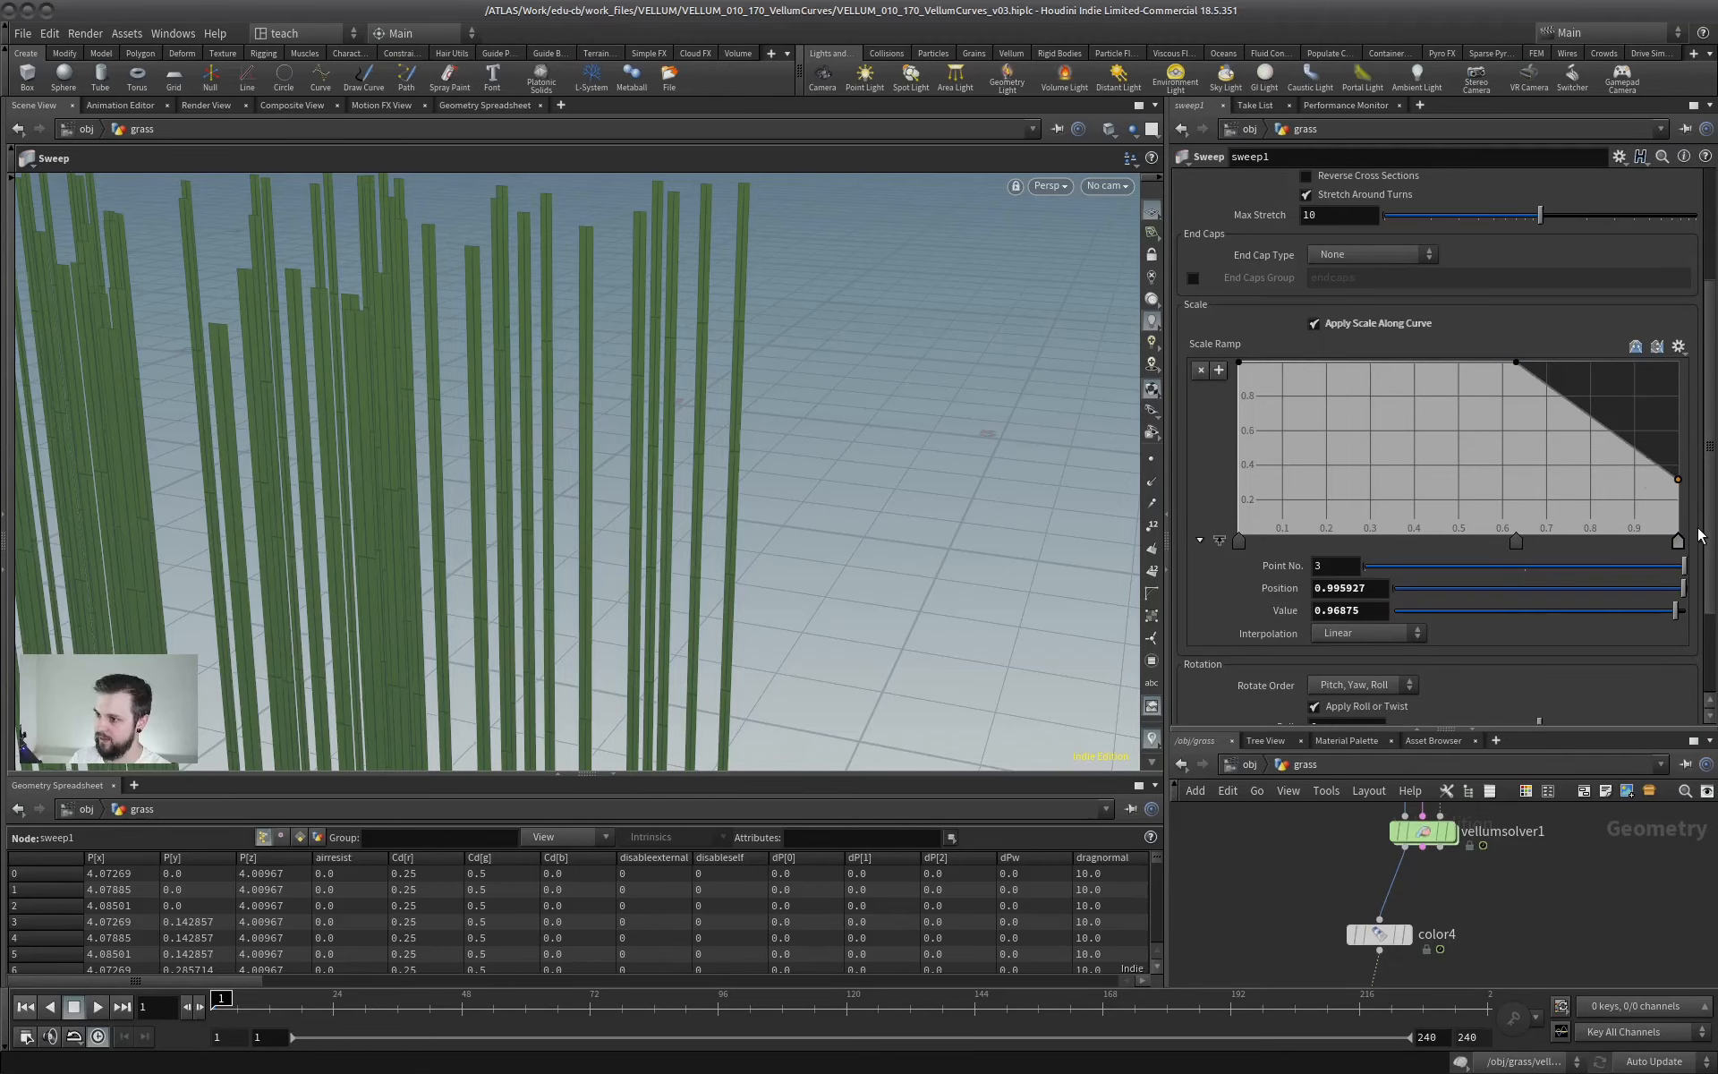
- Play the simulation with the tapered grass blades and examine from several angles how the sphere pushes through them
alt+right_drag(716, 519, 452, 505)
alt+middle_drag(452, 506, 678, 429)
drag(678, 429, 658, 547)
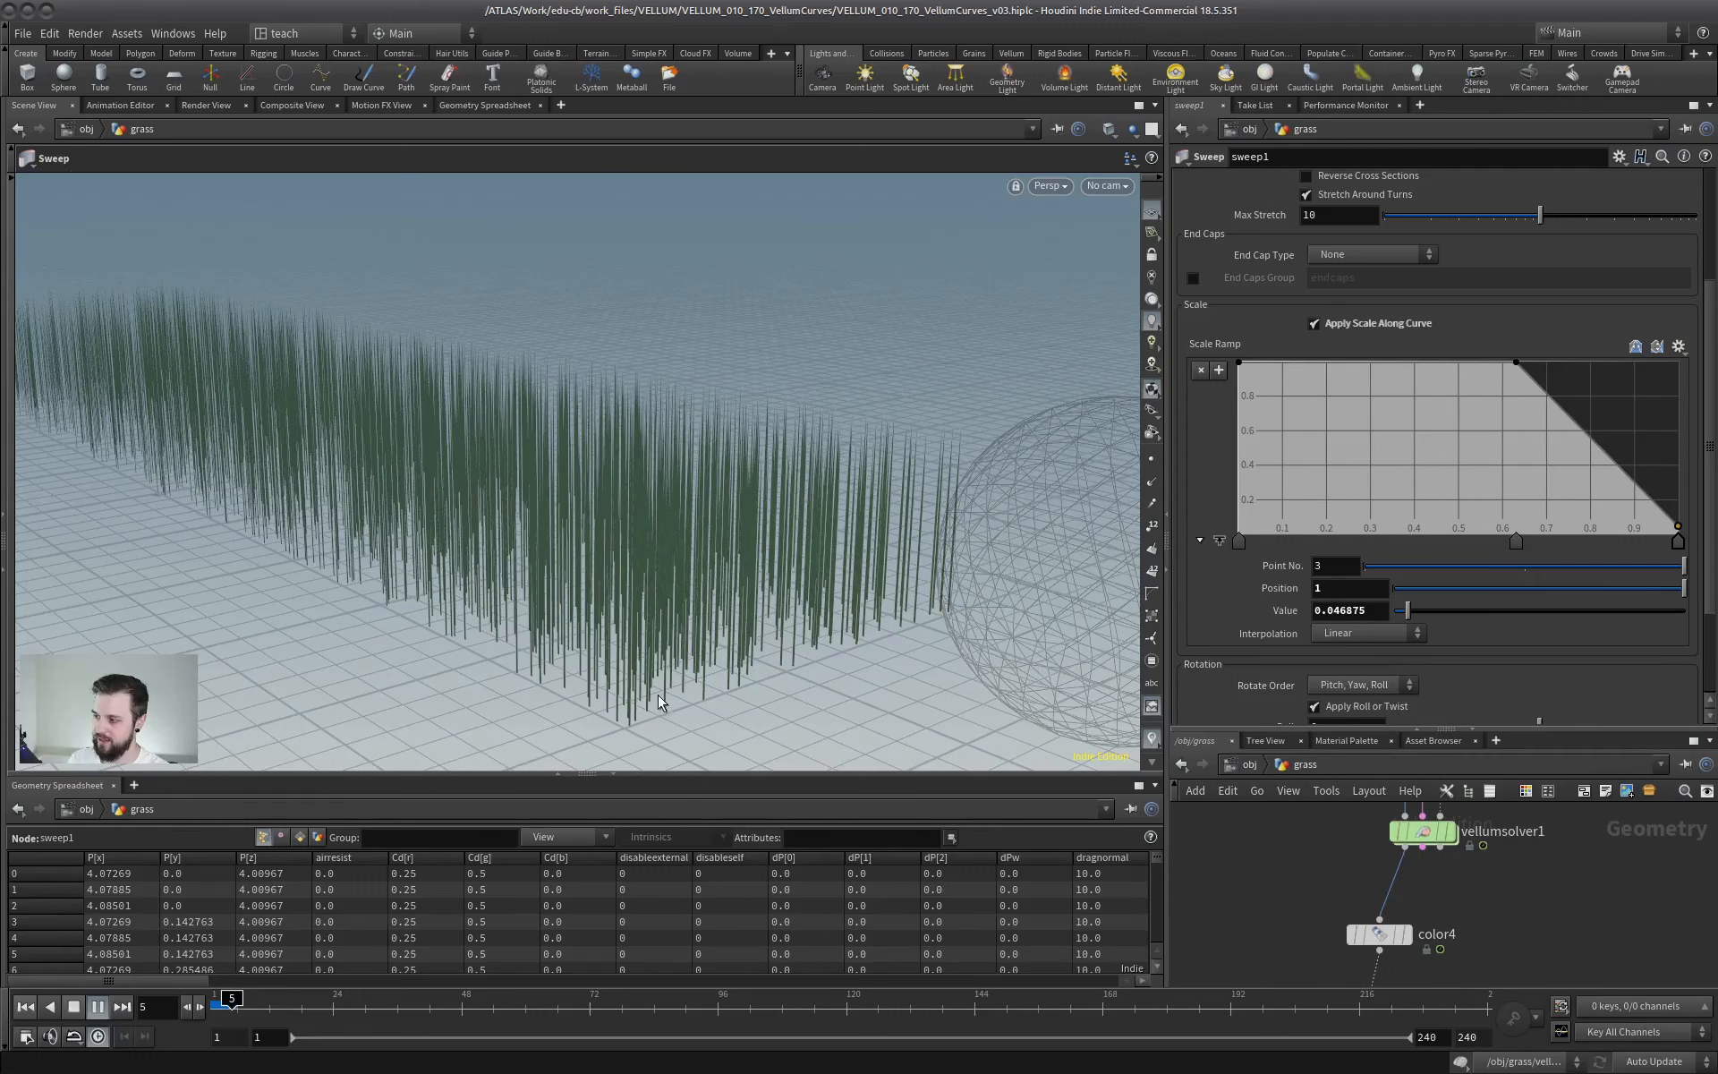
drag(1409, 728, 1401, 498)
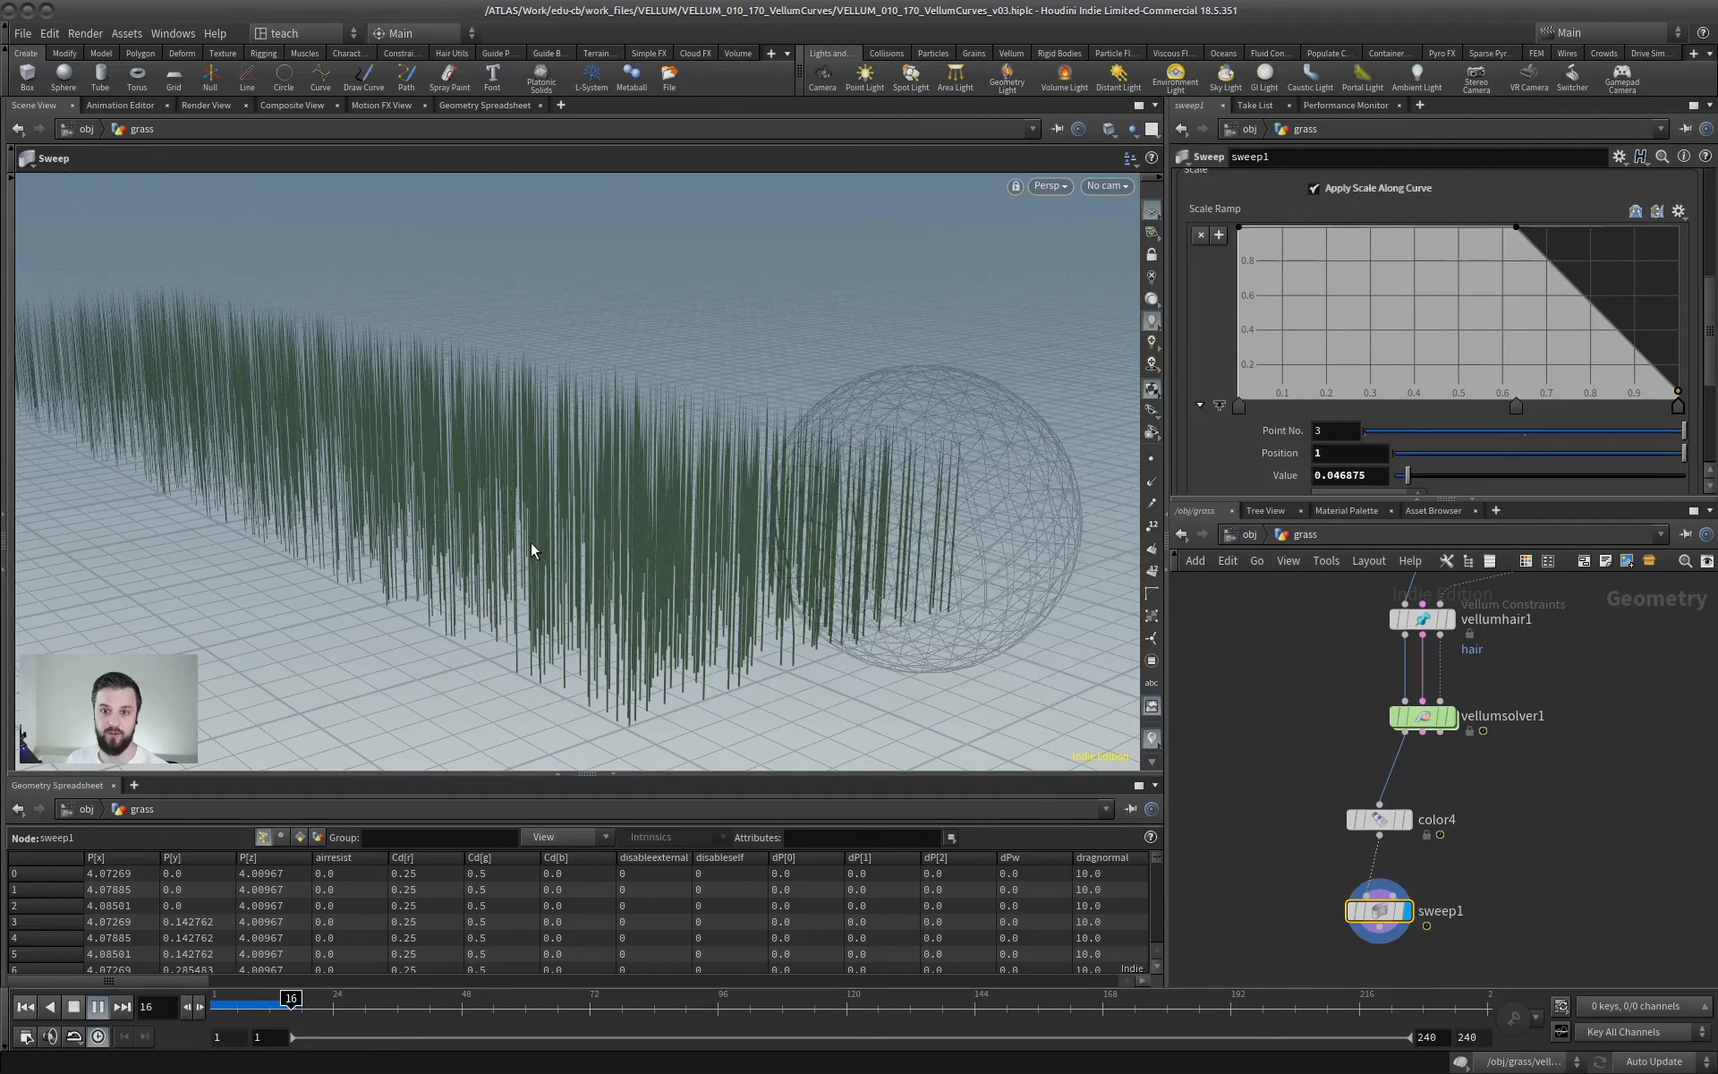
click(75, 1006)
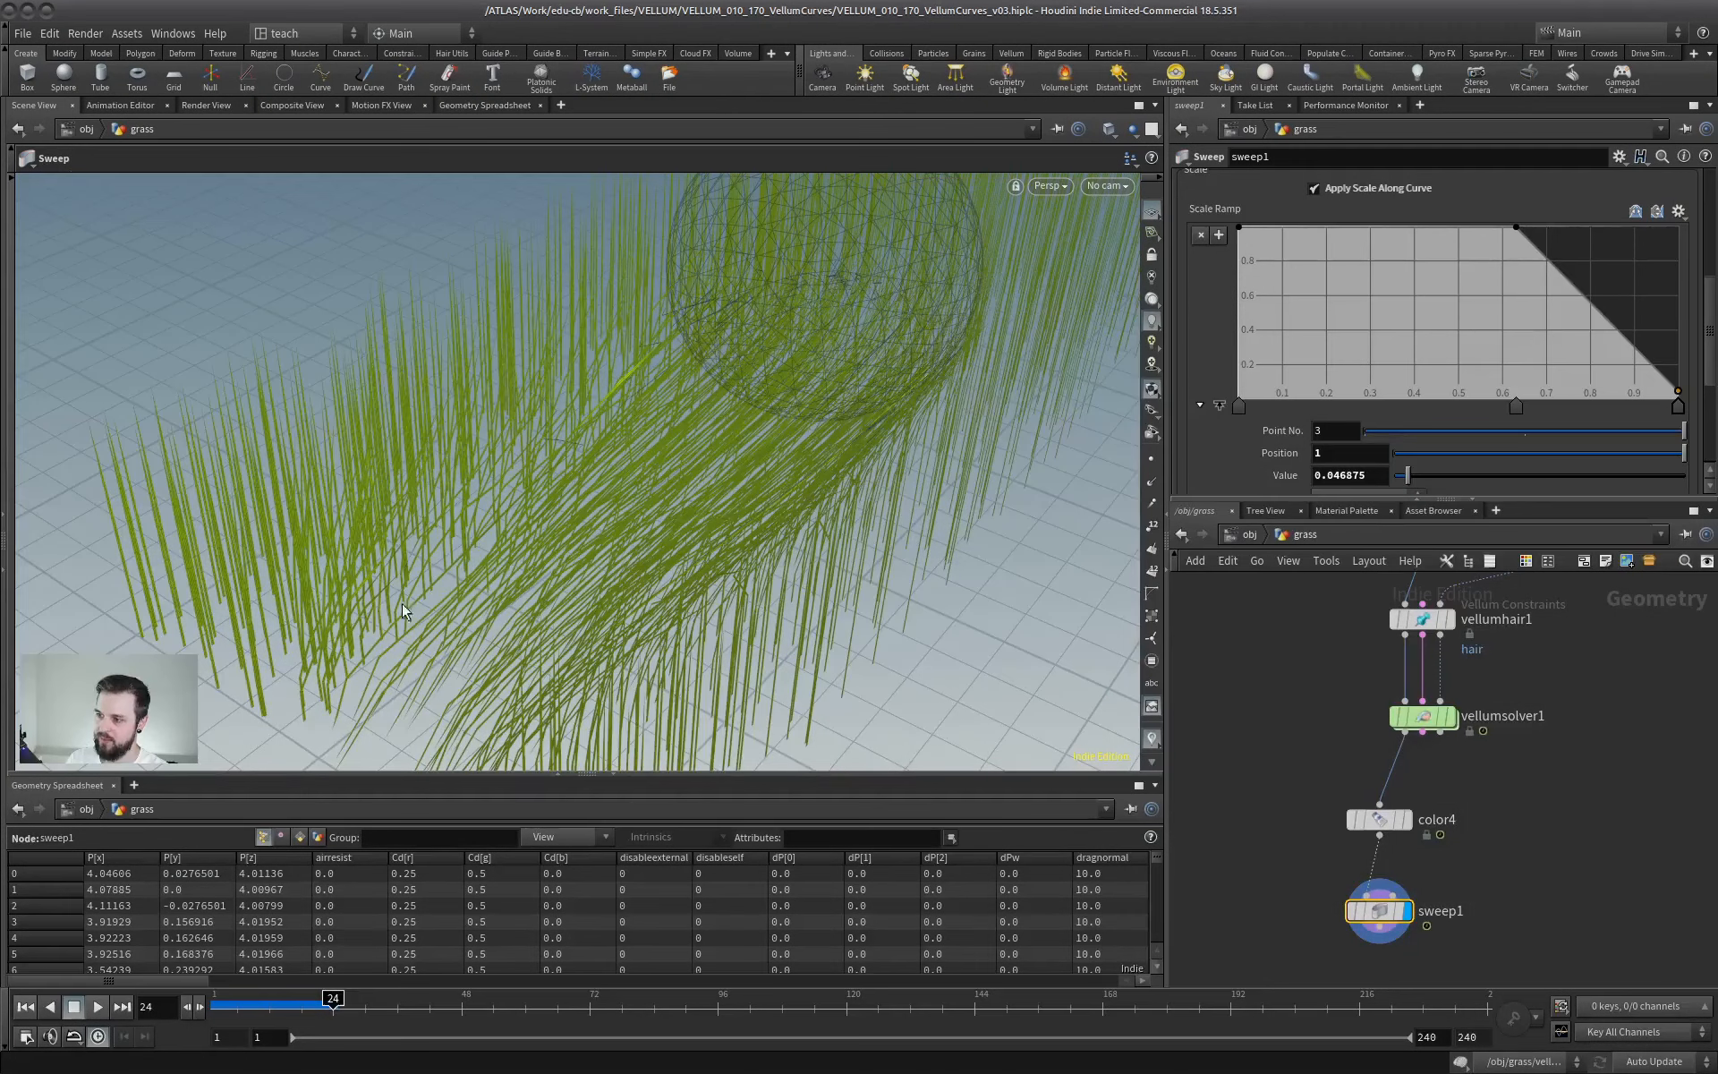
click(100, 1007)
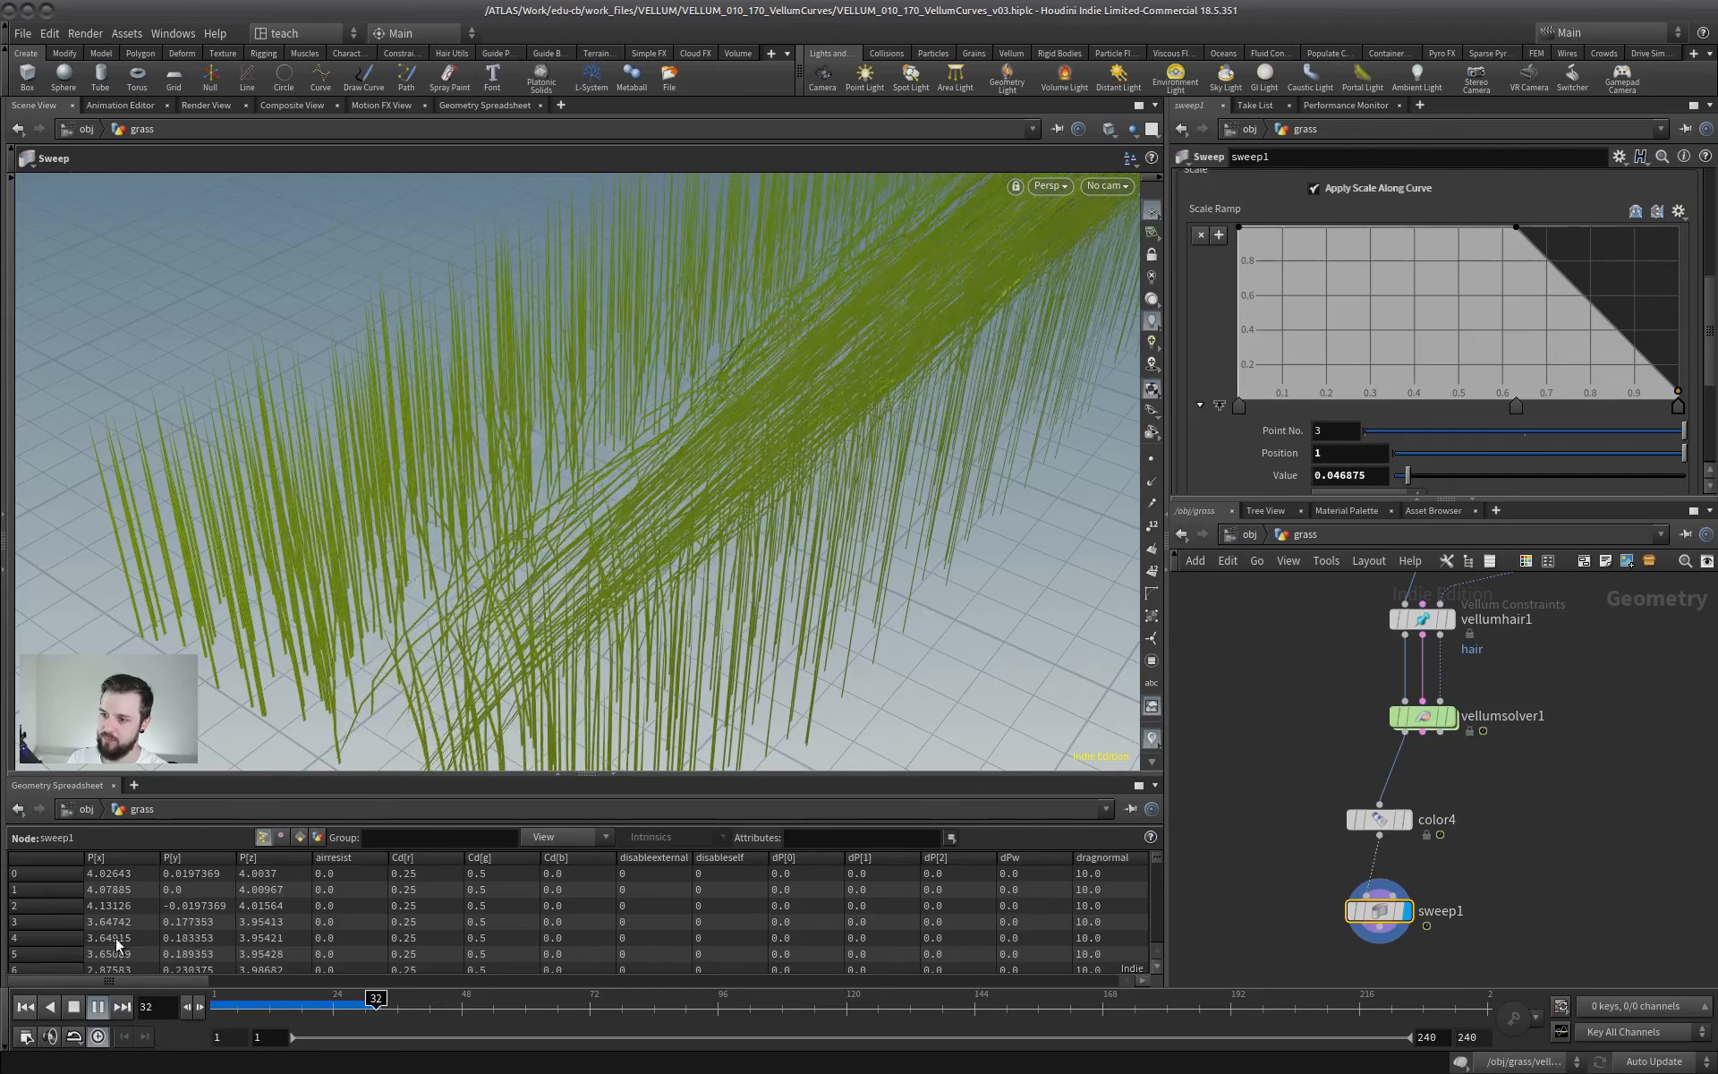
click(74, 1006)
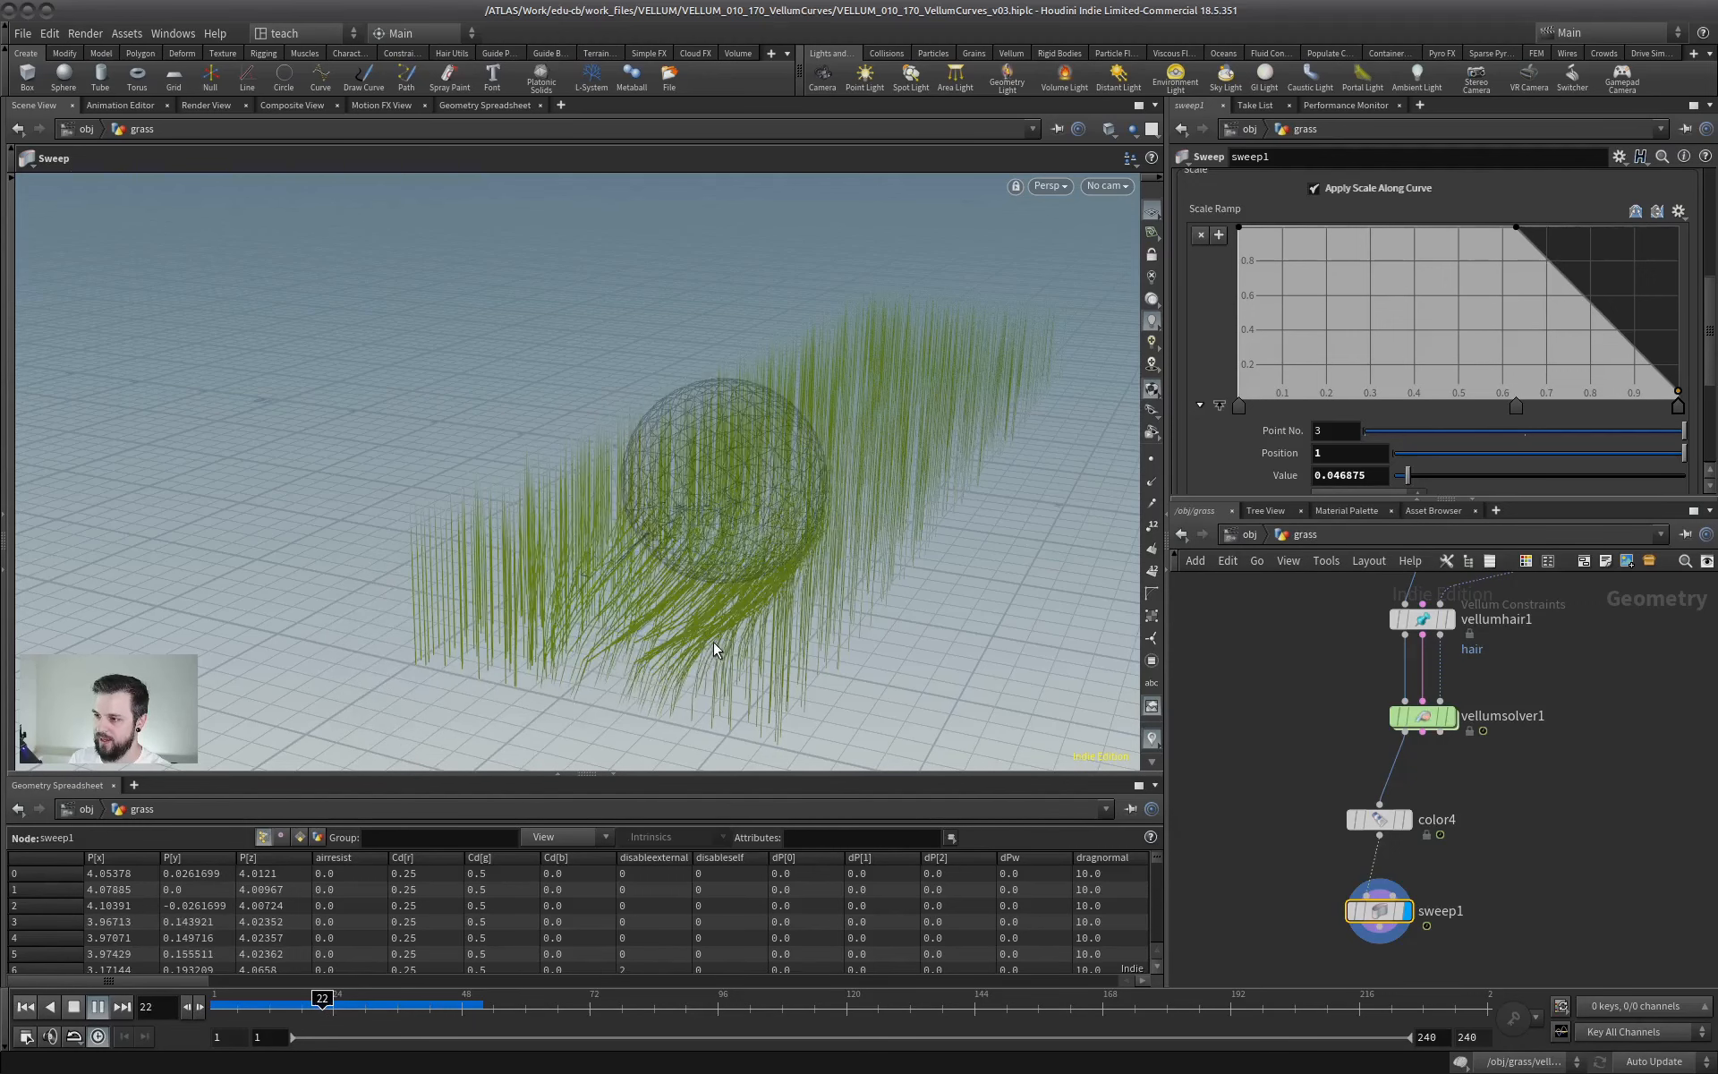
- Play the simulation a little further and examine the flattened path behind the sphere from above and from the side
click(71, 1006)
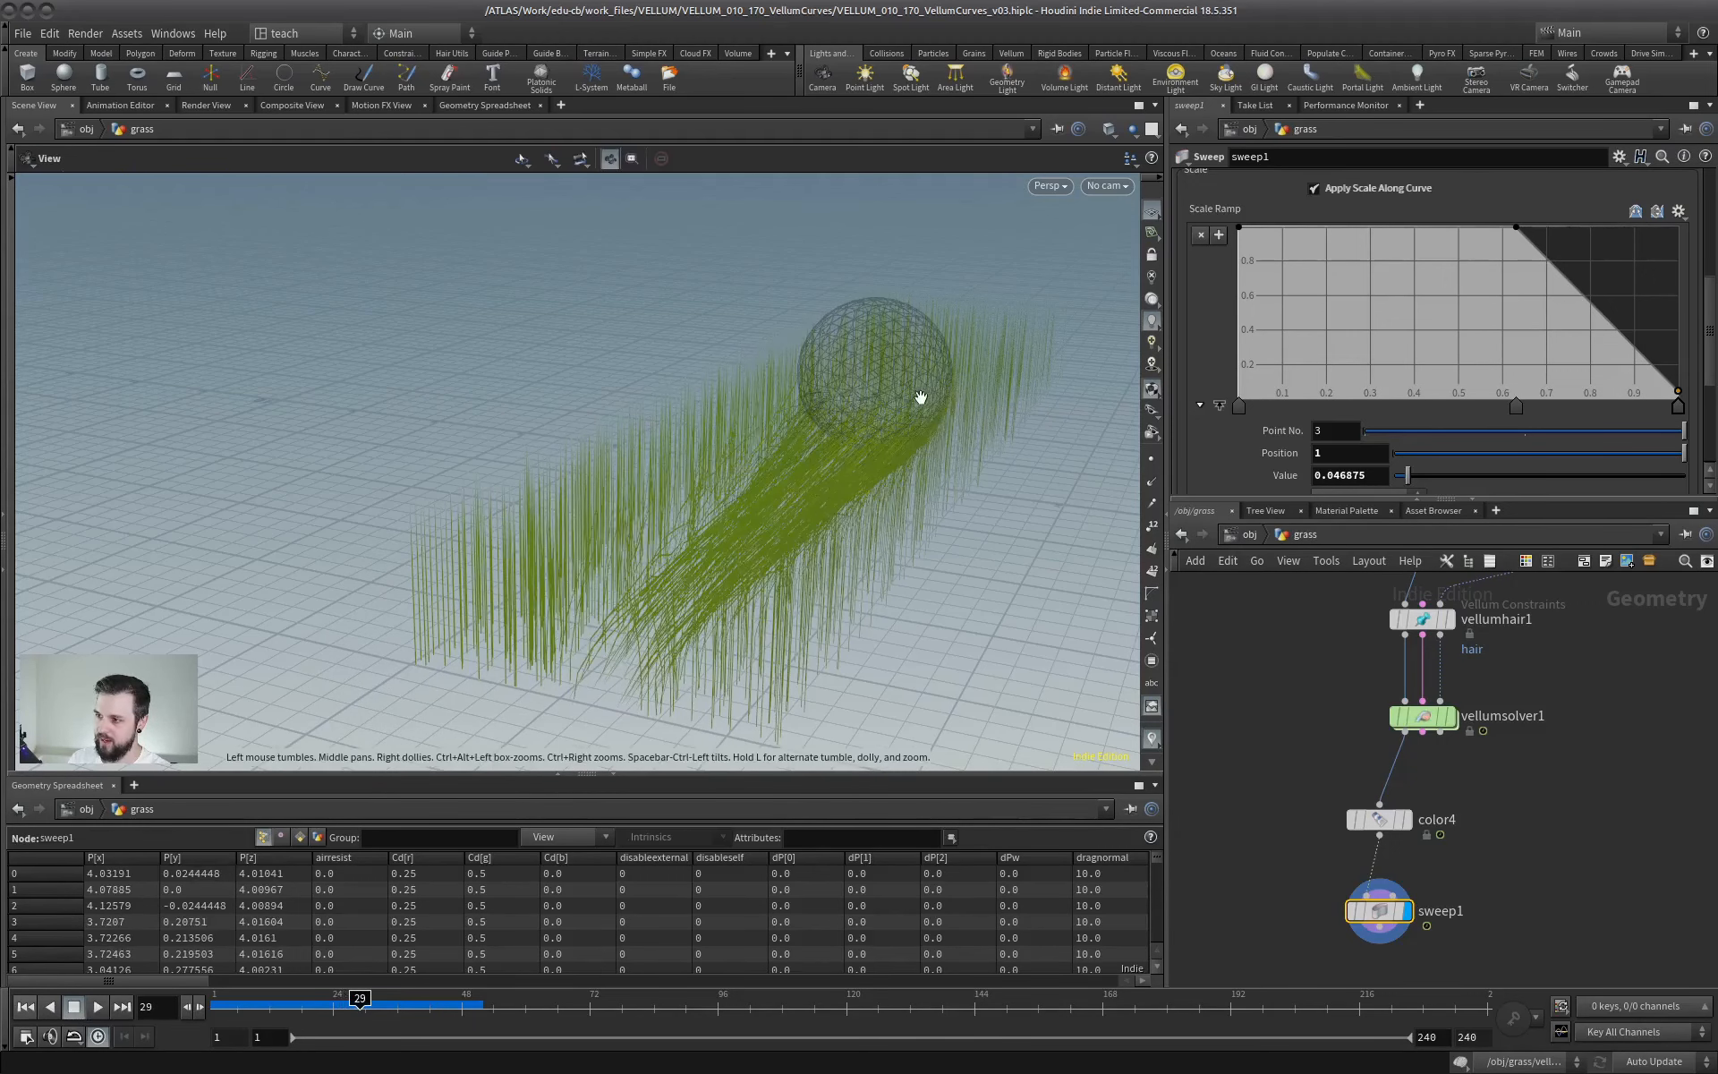
alt+drag(920, 395, 657, 465)
alt+drag(664, 574, 283, 846)
click(95, 1007)
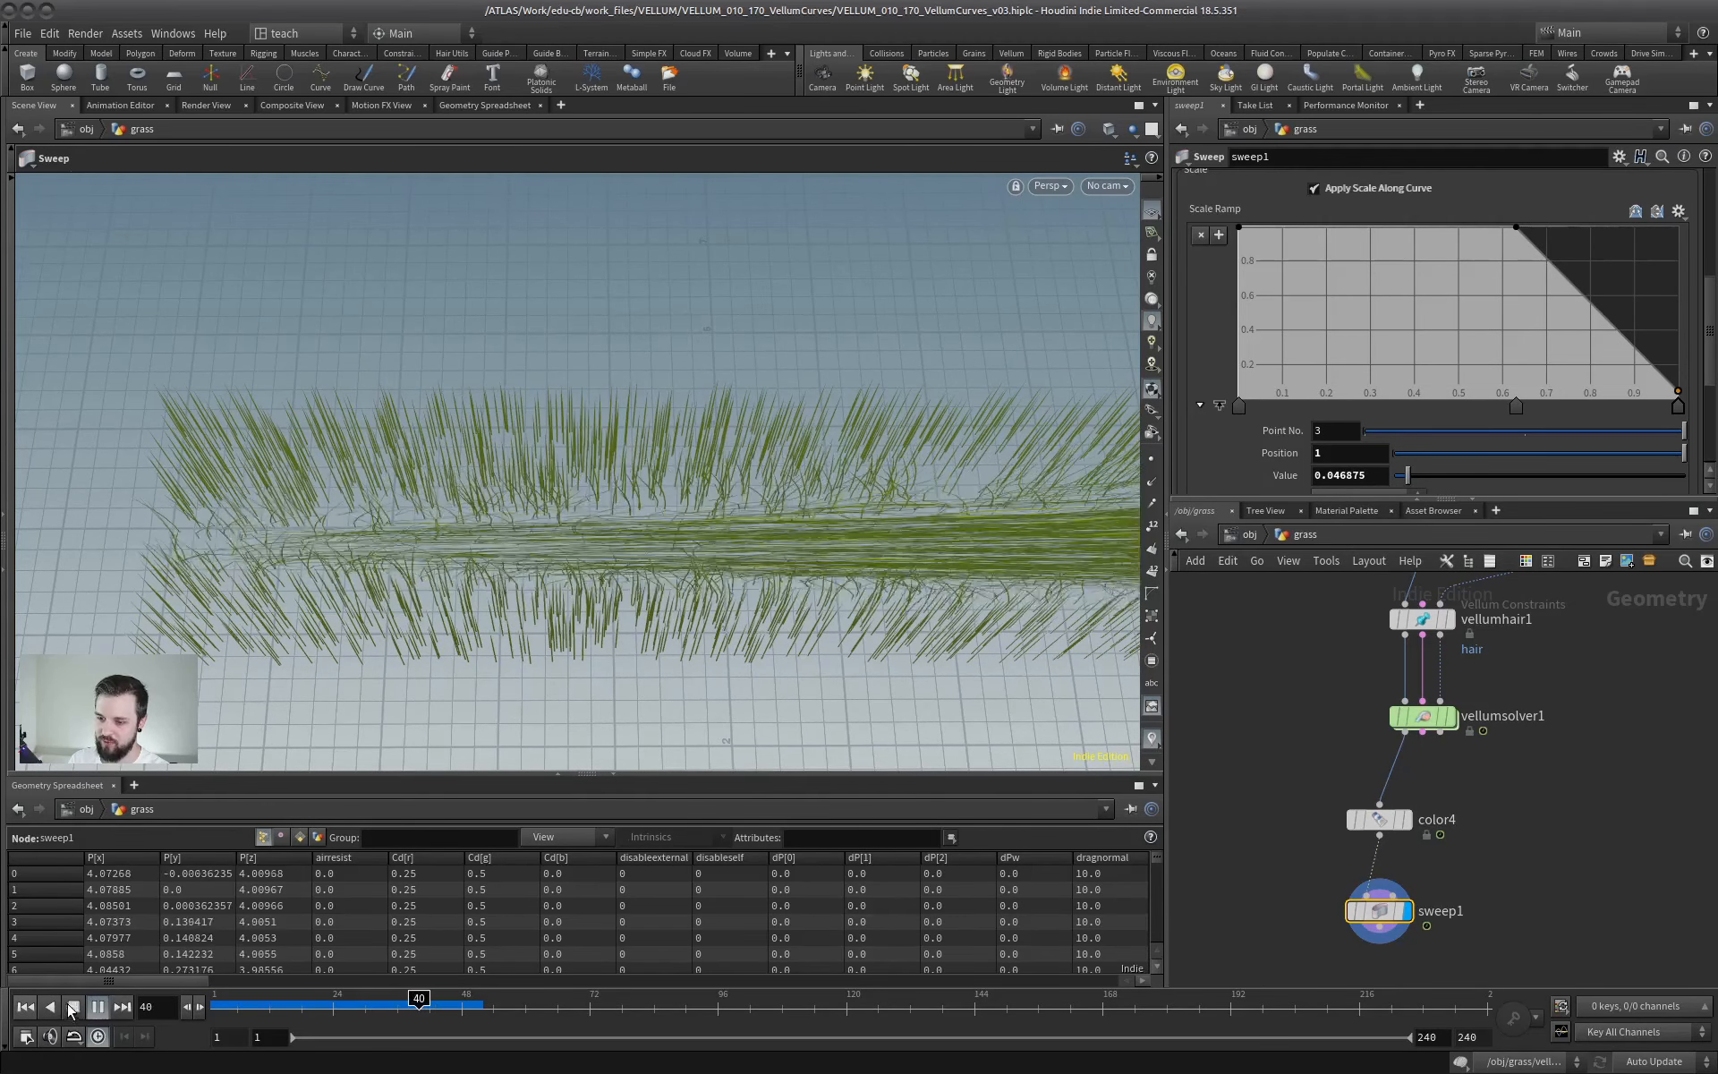
click(73, 1007)
alt+middle_drag(732, 593, 581, 594)
drag(582, 594, 750, 452)
key(Escape)
- Review the drag, pinning, stretch and bend settings of vellumhair1 and reselect sweep1
middle_drag(1536, 697, 1441, 839)
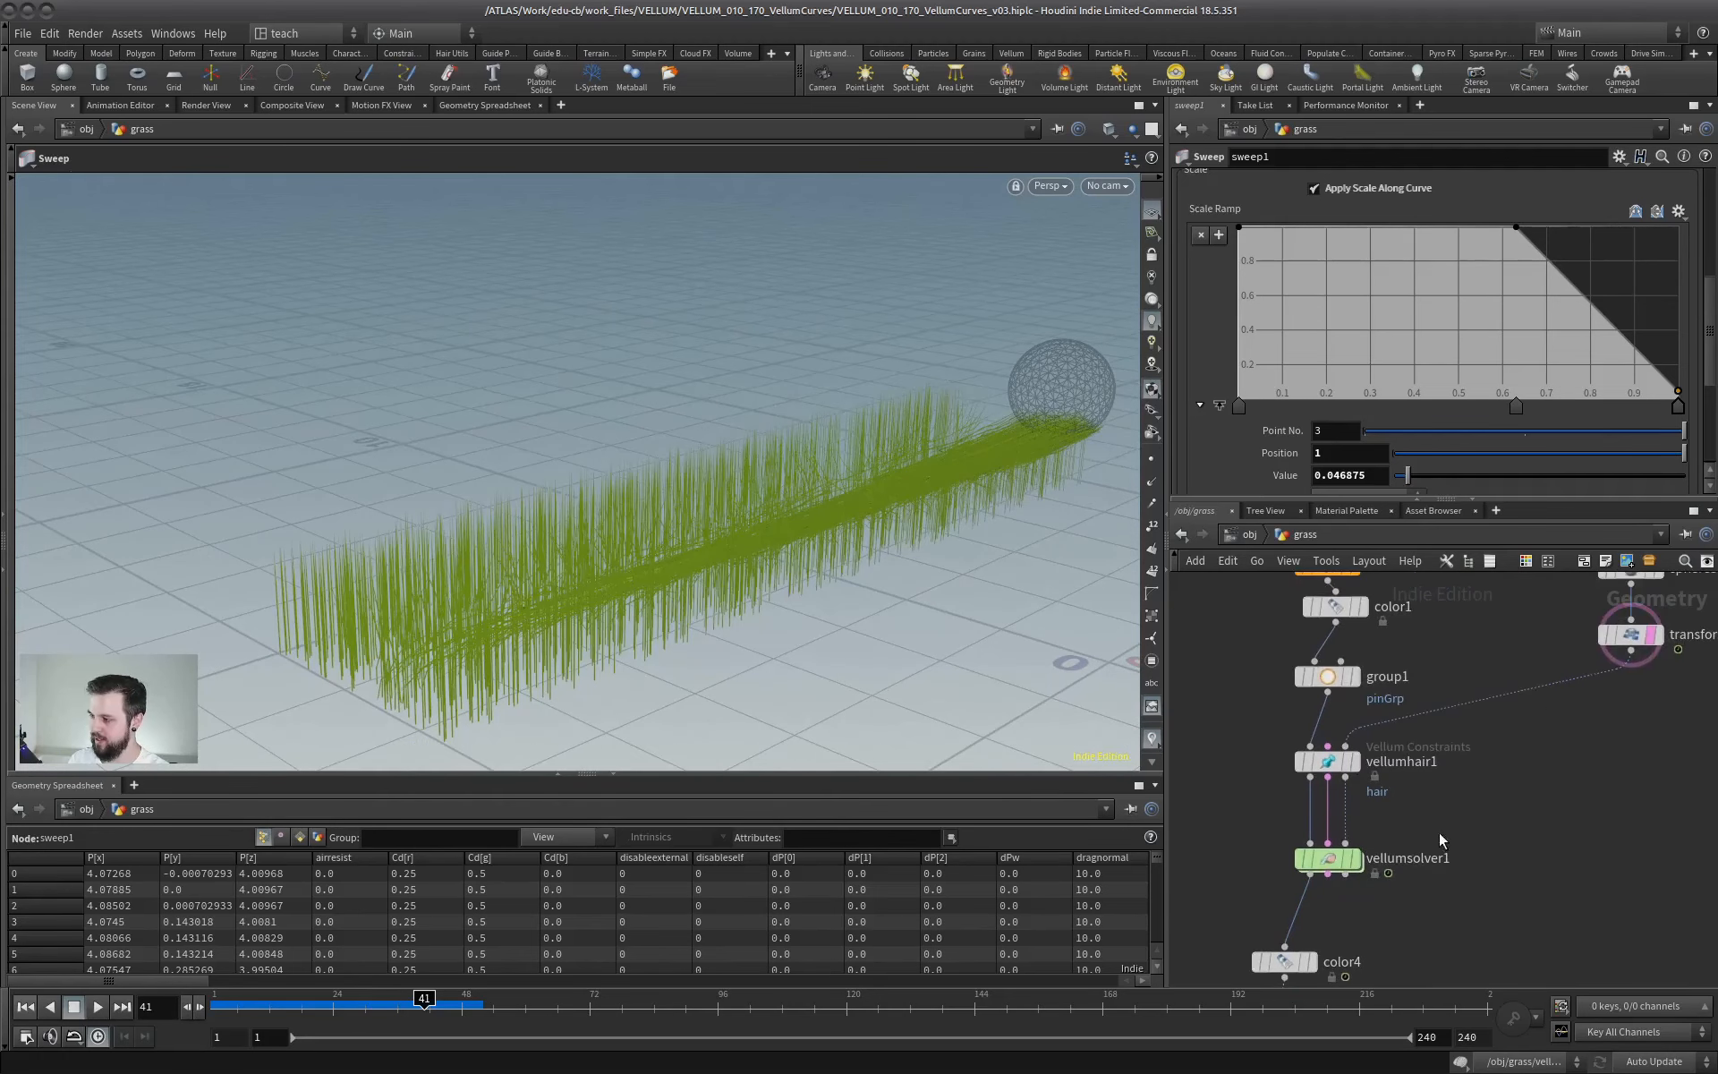
click(1321, 761)
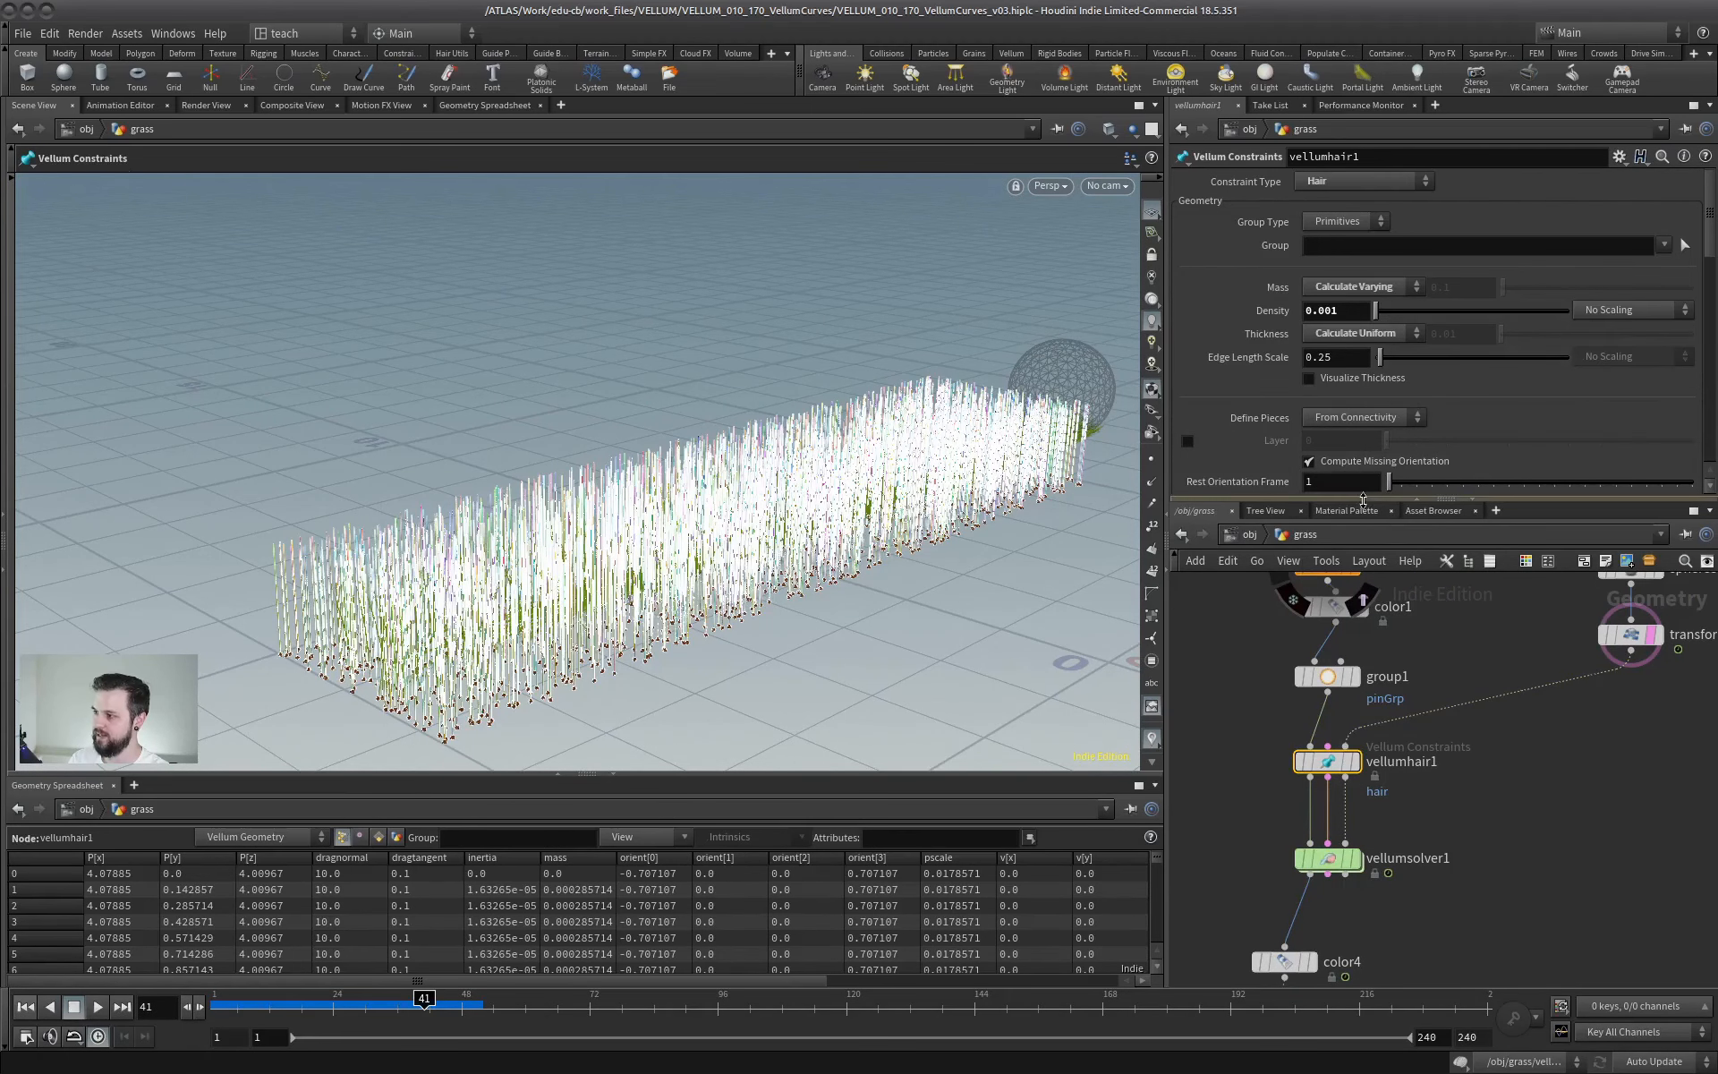
drag(1363, 498, 1365, 763)
scroll(1282, 498, down, 6)
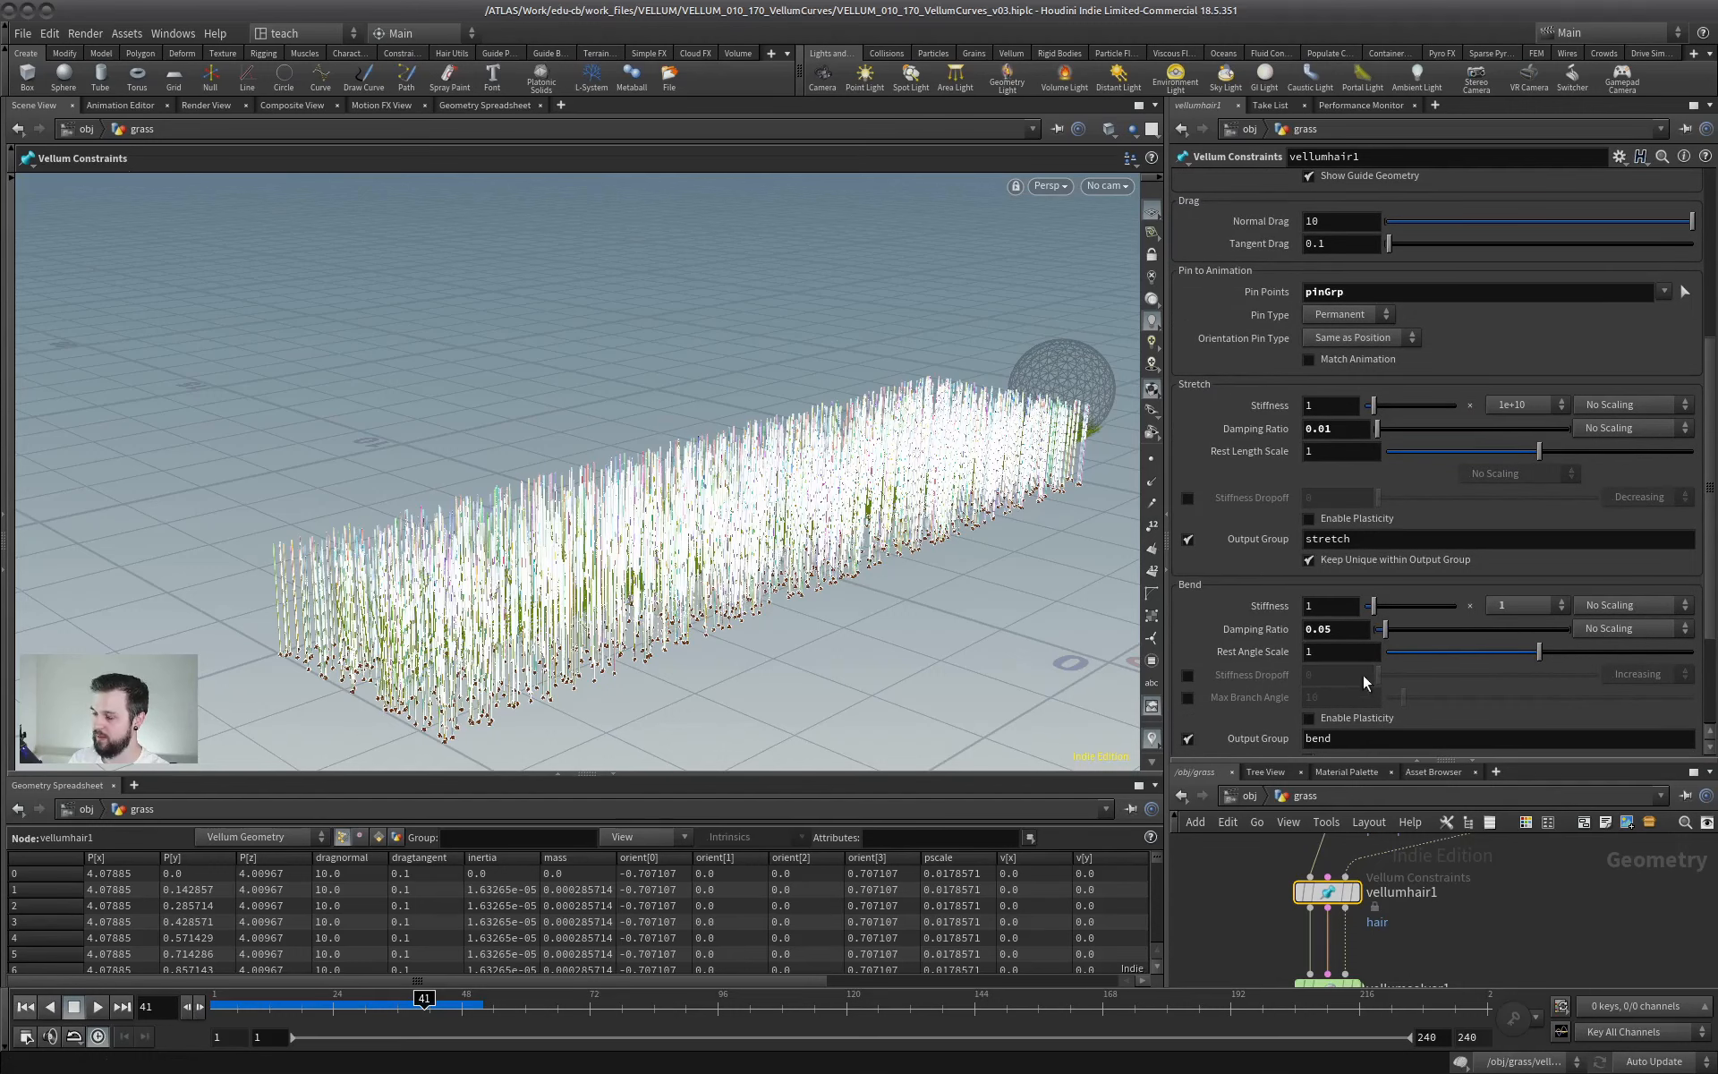
drag(1393, 759, 1392, 372)
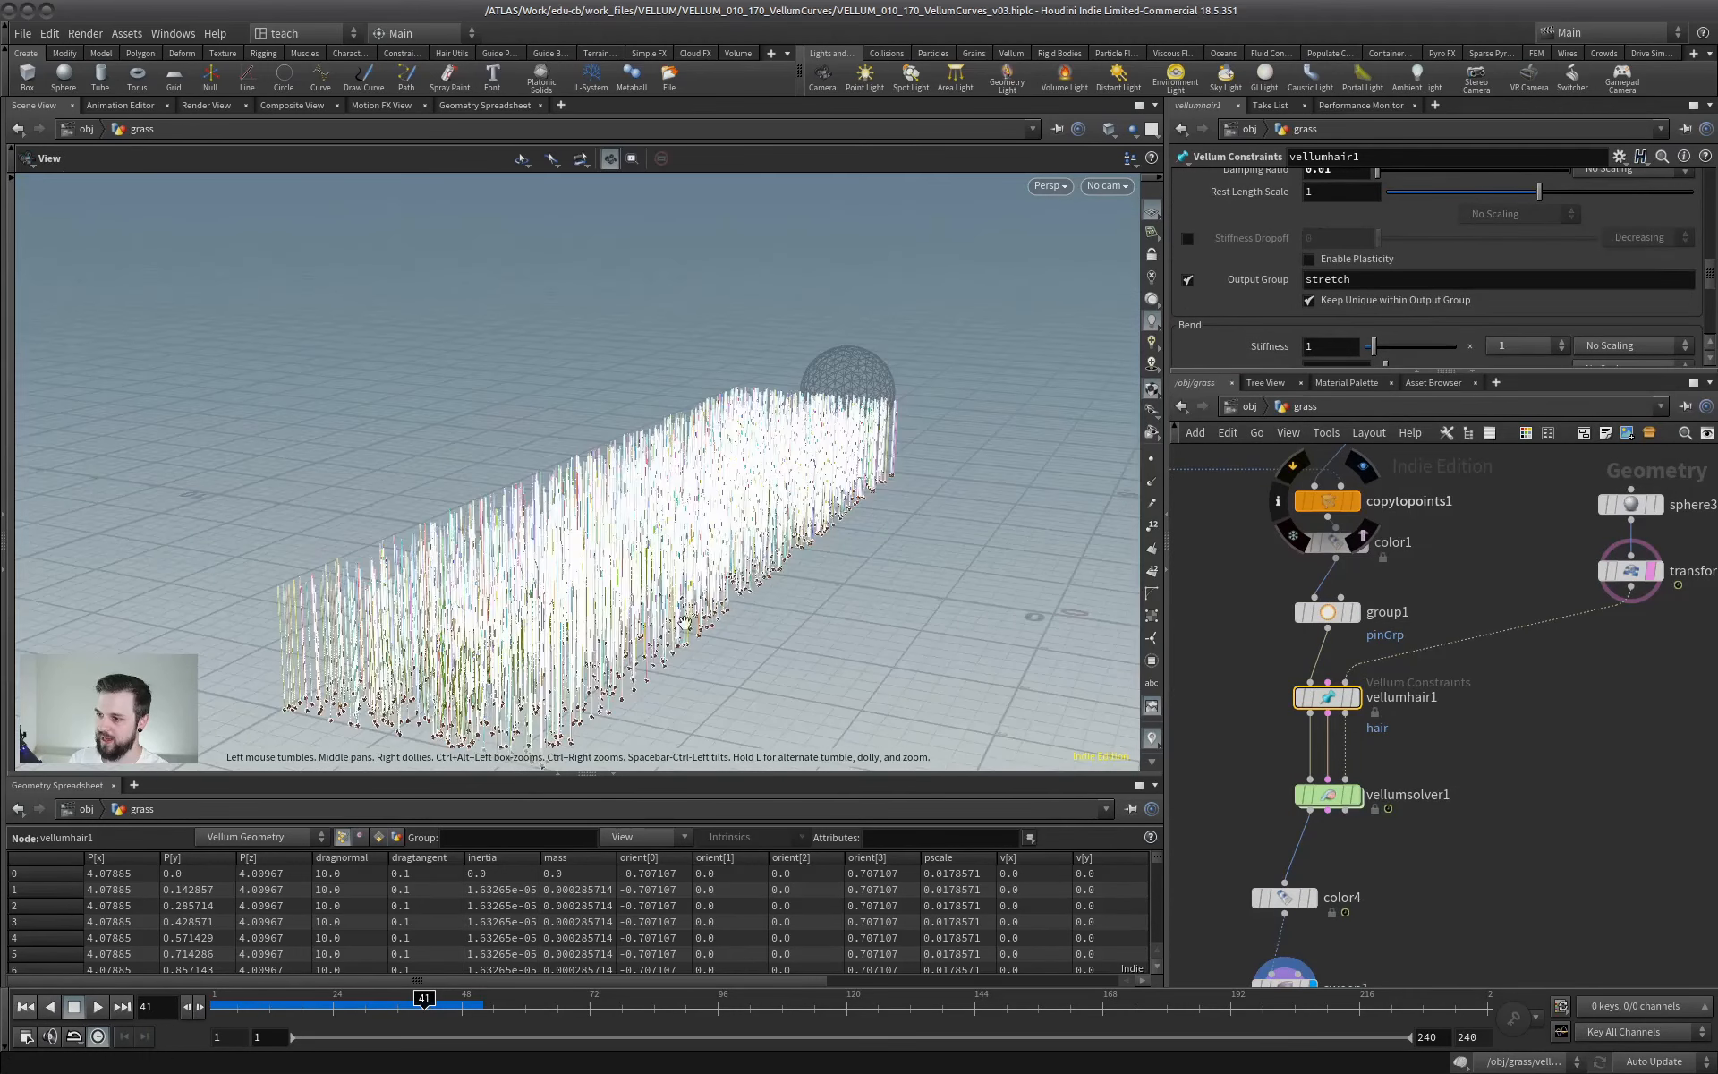
middle_drag(1360, 924, 1433, 757)
click(1358, 820)
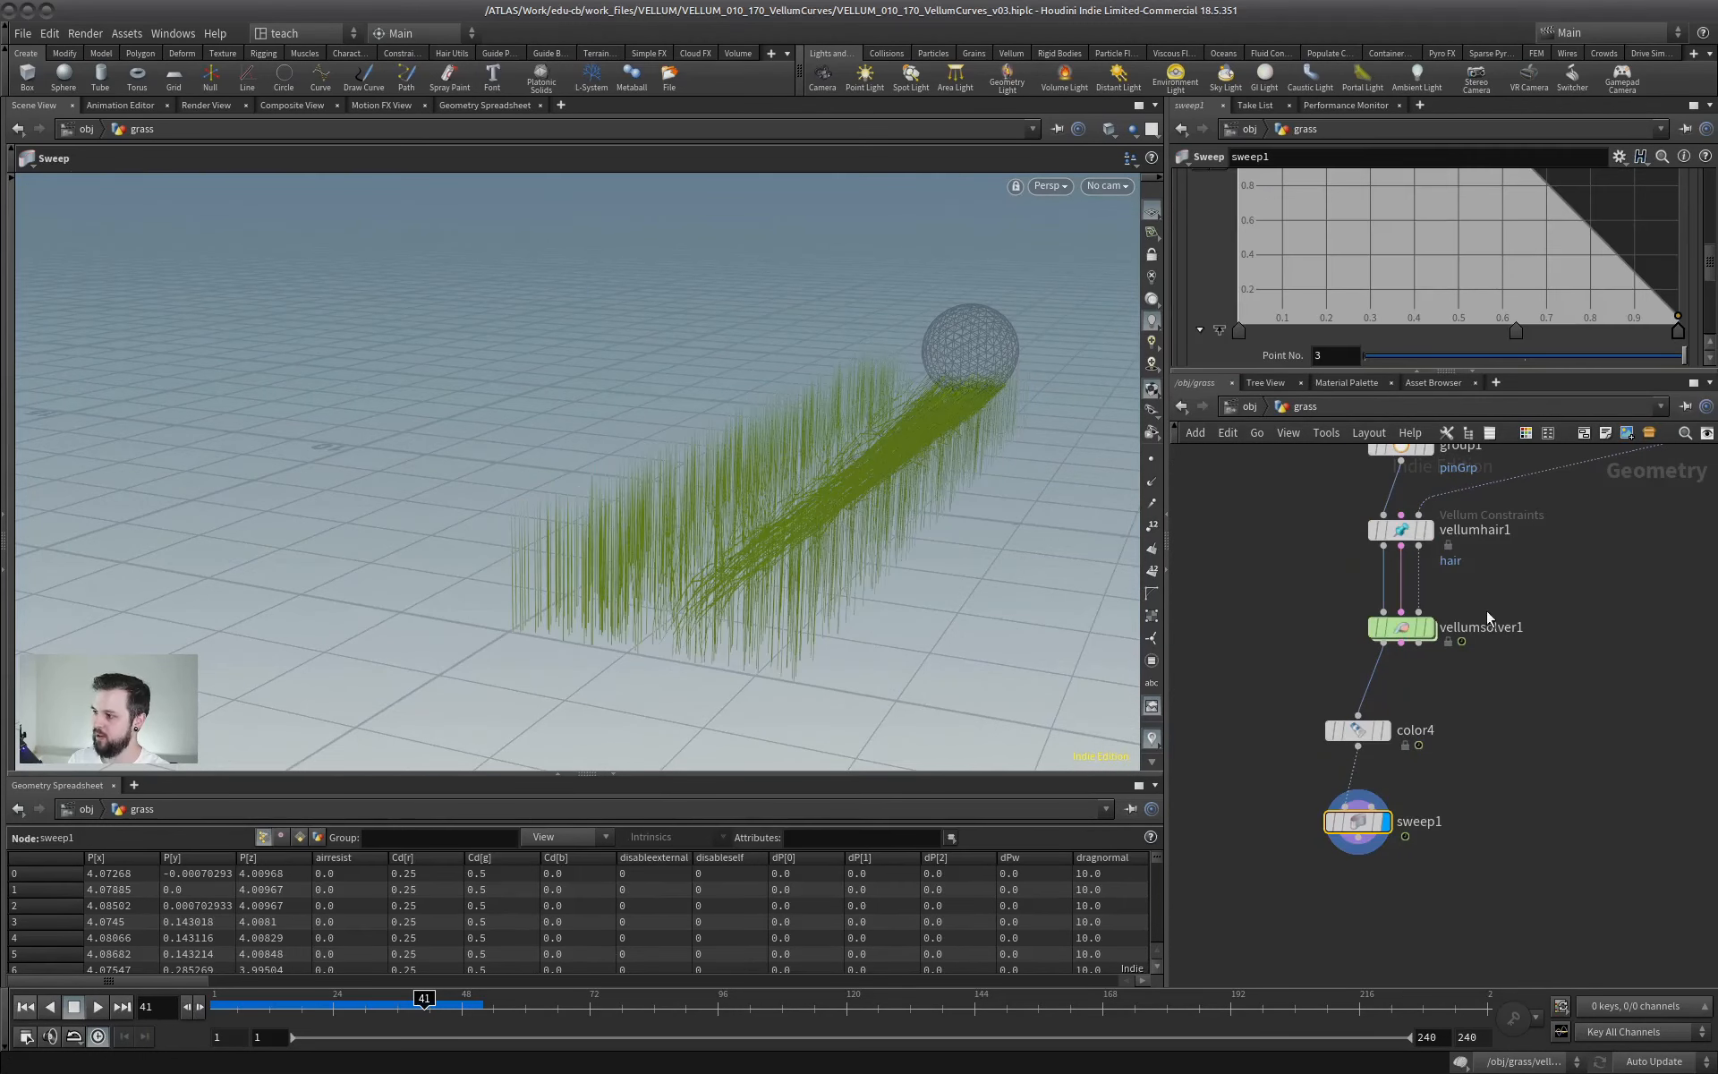
- Open the substeps of vellumsolver1 for editing, replay the simulation with sweep1 selected, and rewind to frame 1
click(1409, 628)
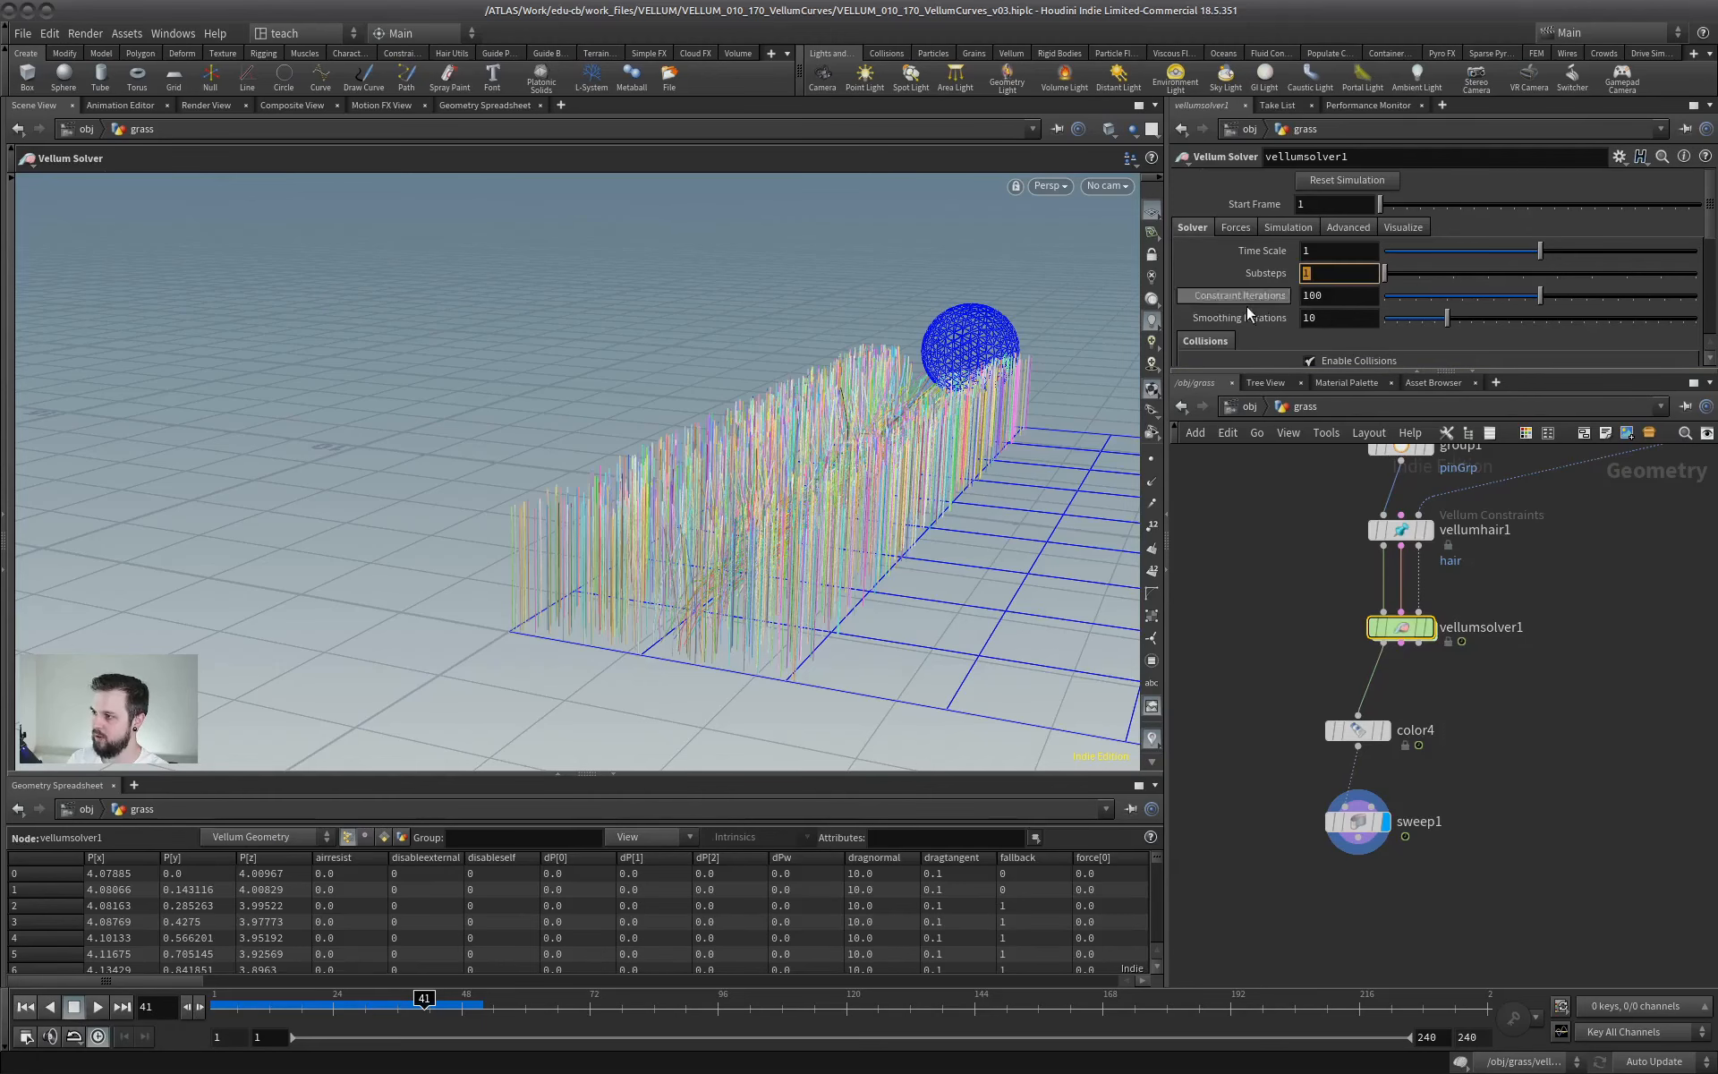
click(1357, 821)
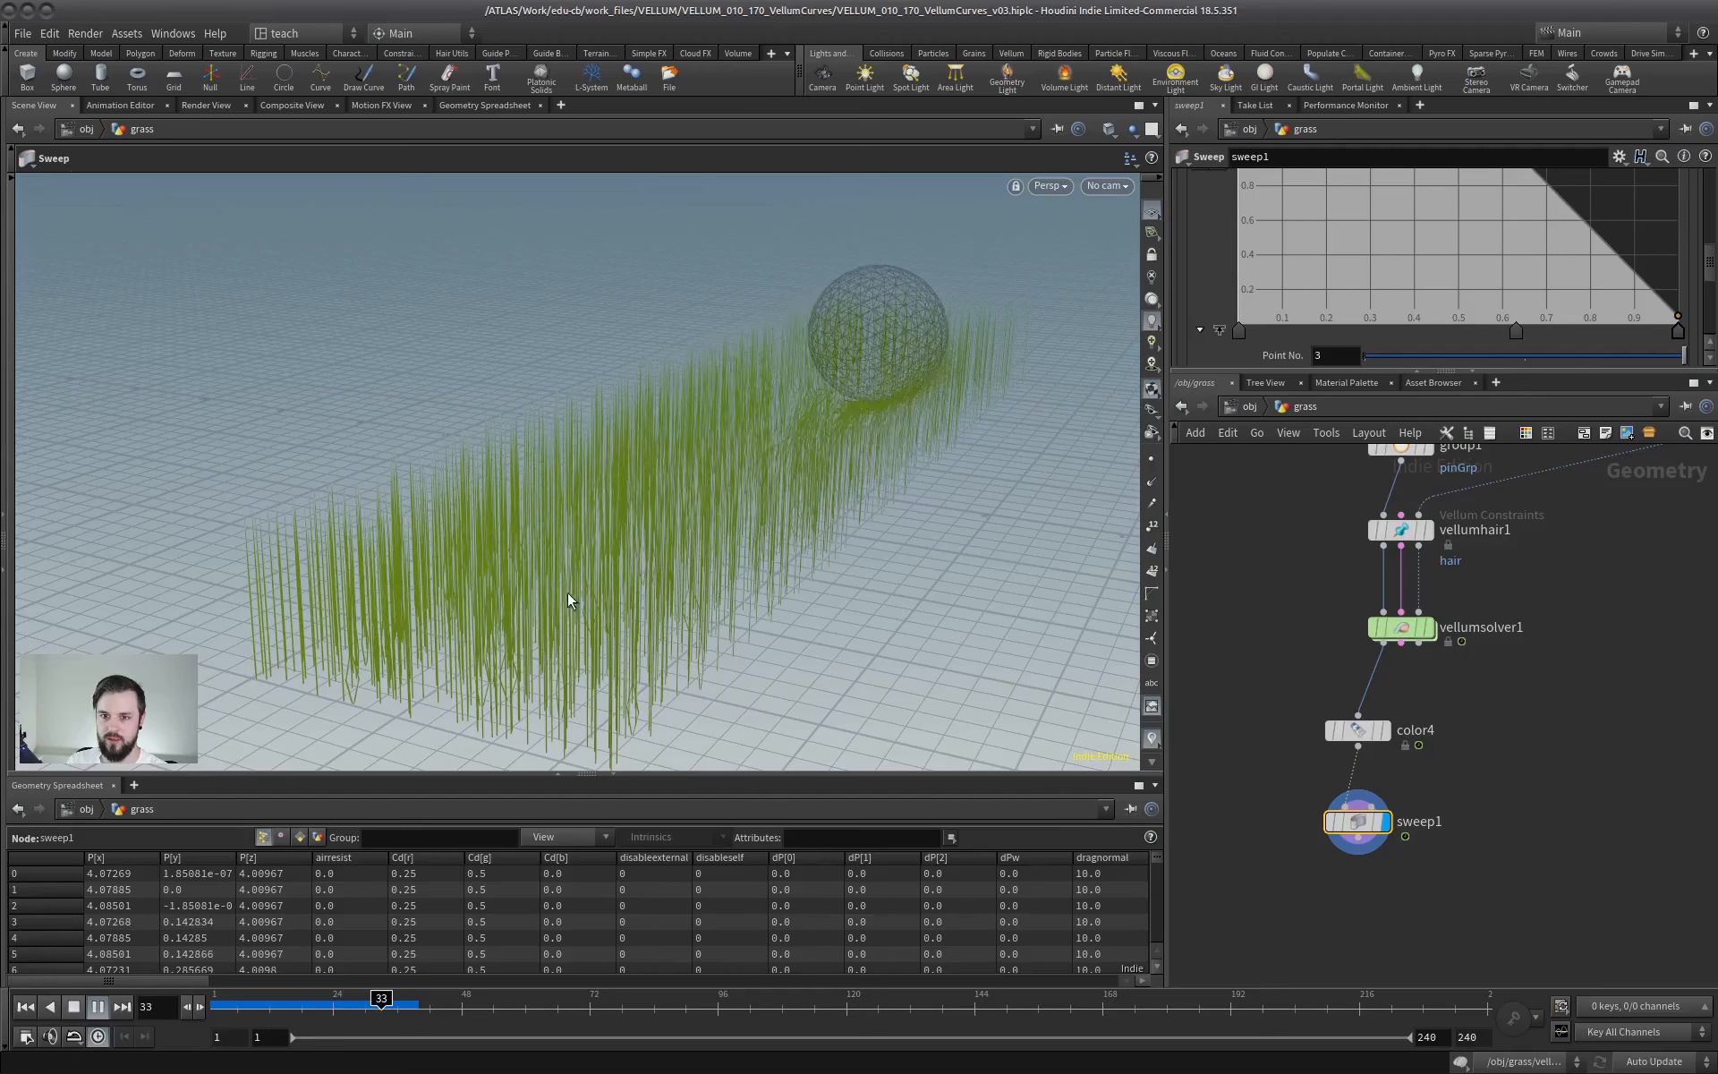
click(70, 1011)
click(26, 1007)
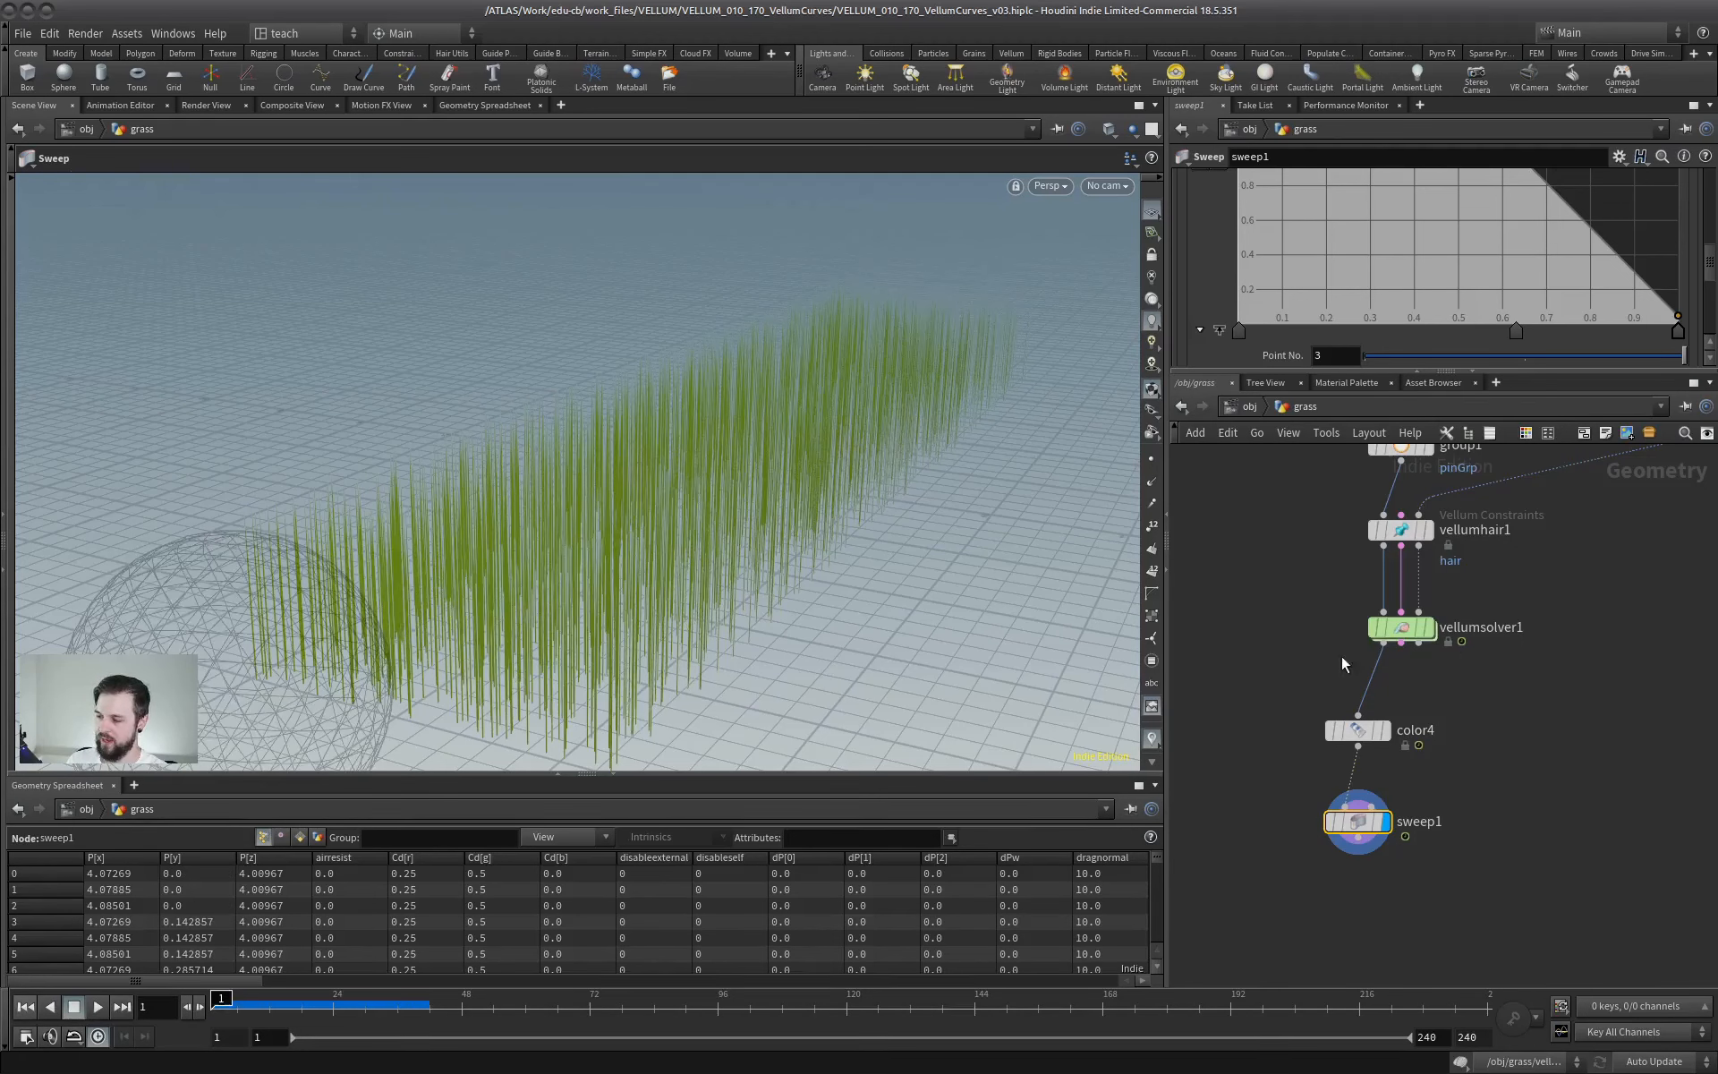
- Set the constraint type of vellumhair1 to String
middle_drag(1269, 596, 1265, 838)
scroll(491, 602, down, 5)
click(1437, 831)
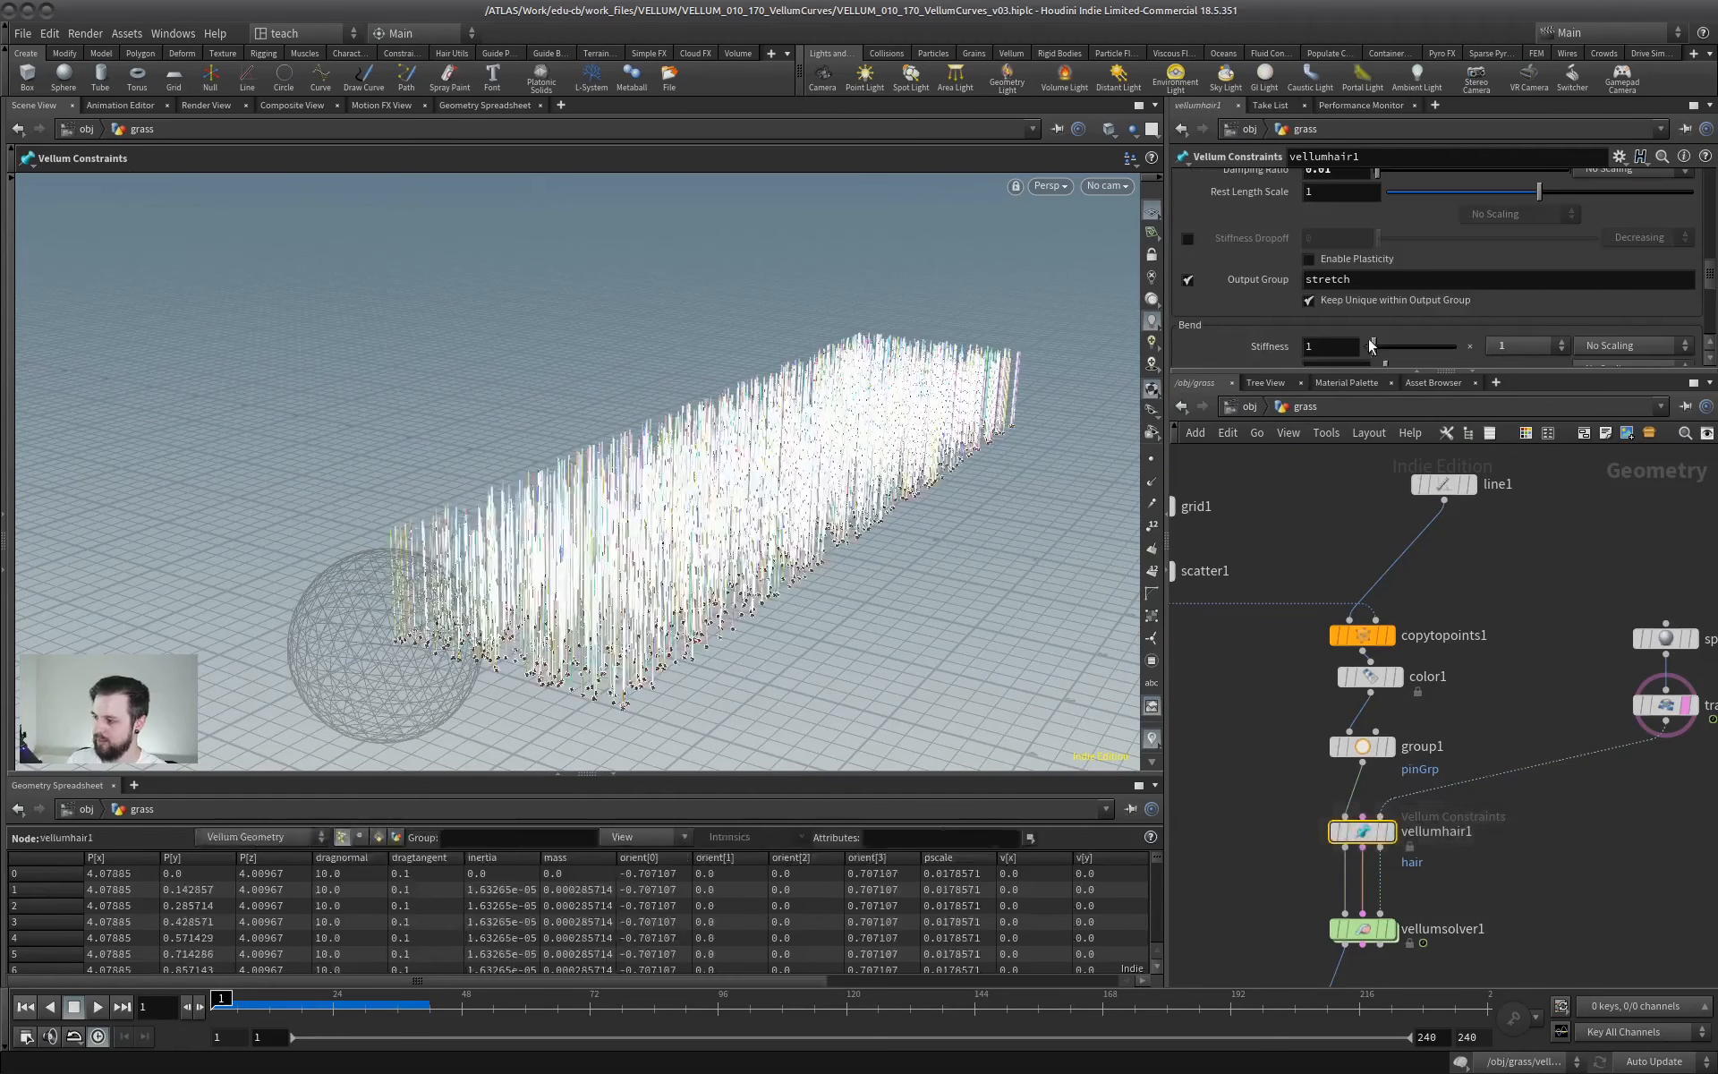
drag(1709, 237, 1709, 172)
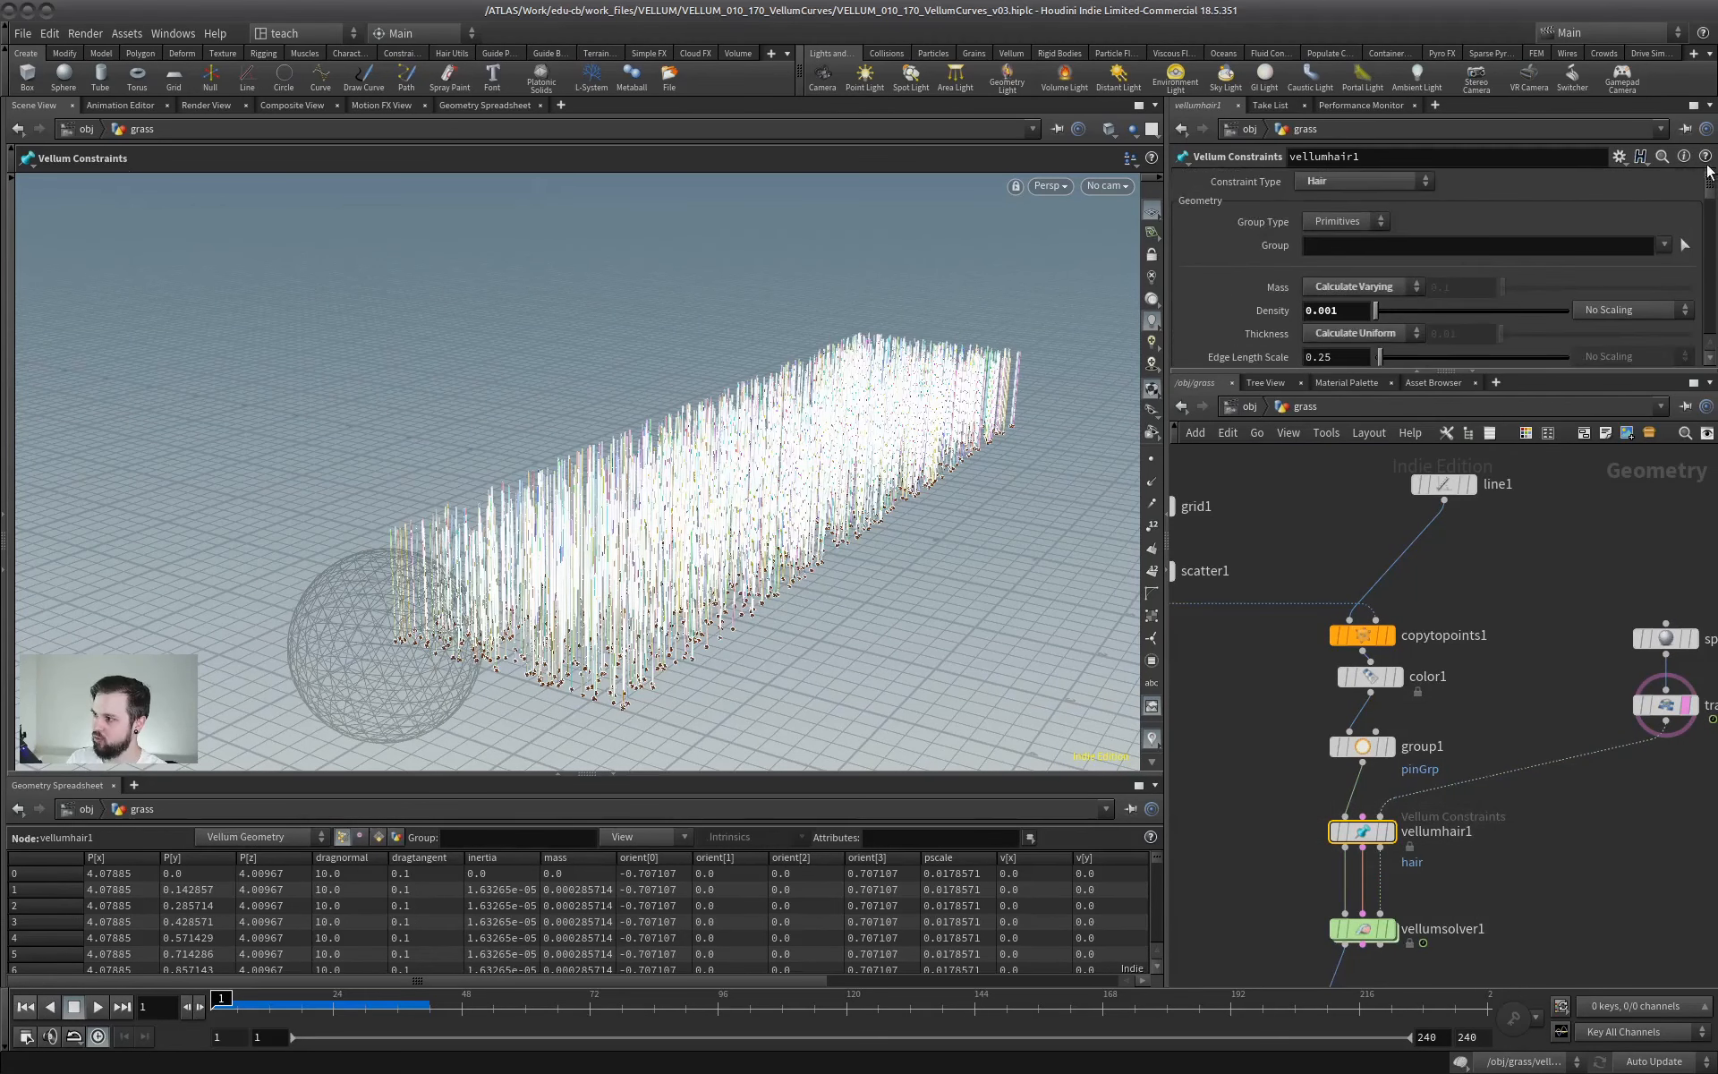
click(1357, 180)
click(1320, 290)
- Select sweep1 and check its output and scale ramp settings with the String constraints applied
middle_drag(1484, 902, 1484, 620)
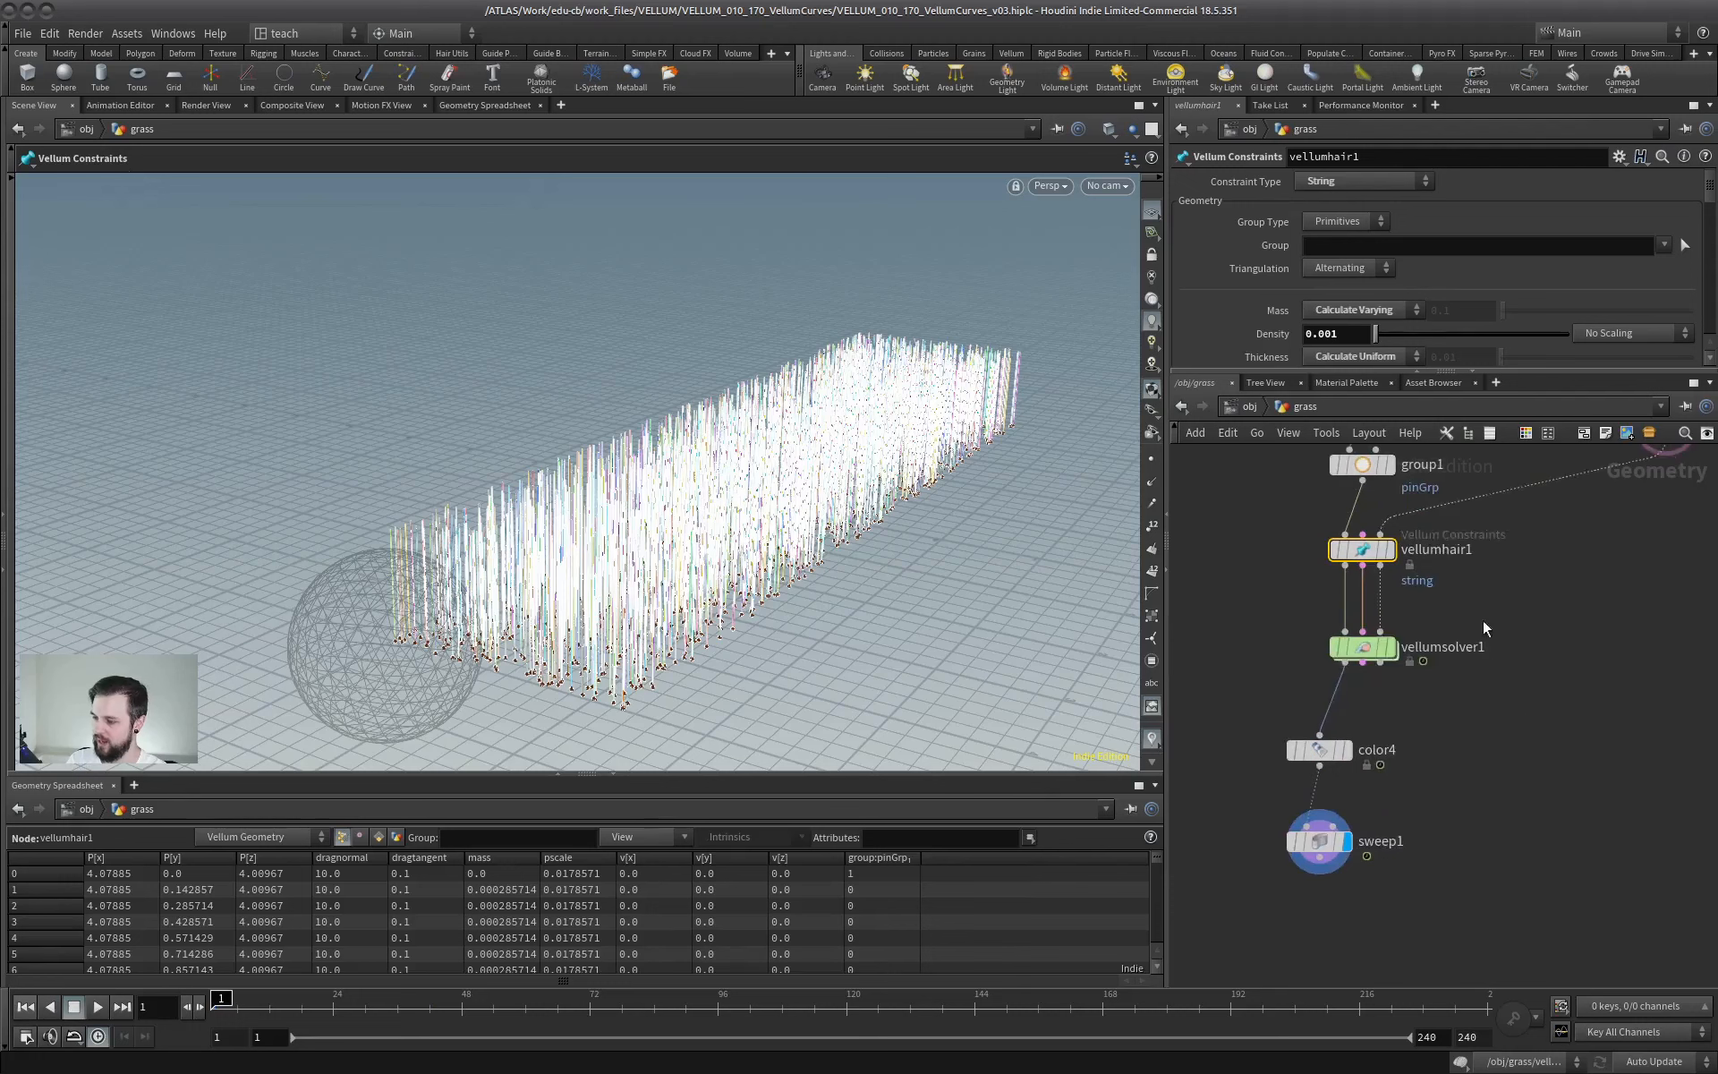
click(1325, 797)
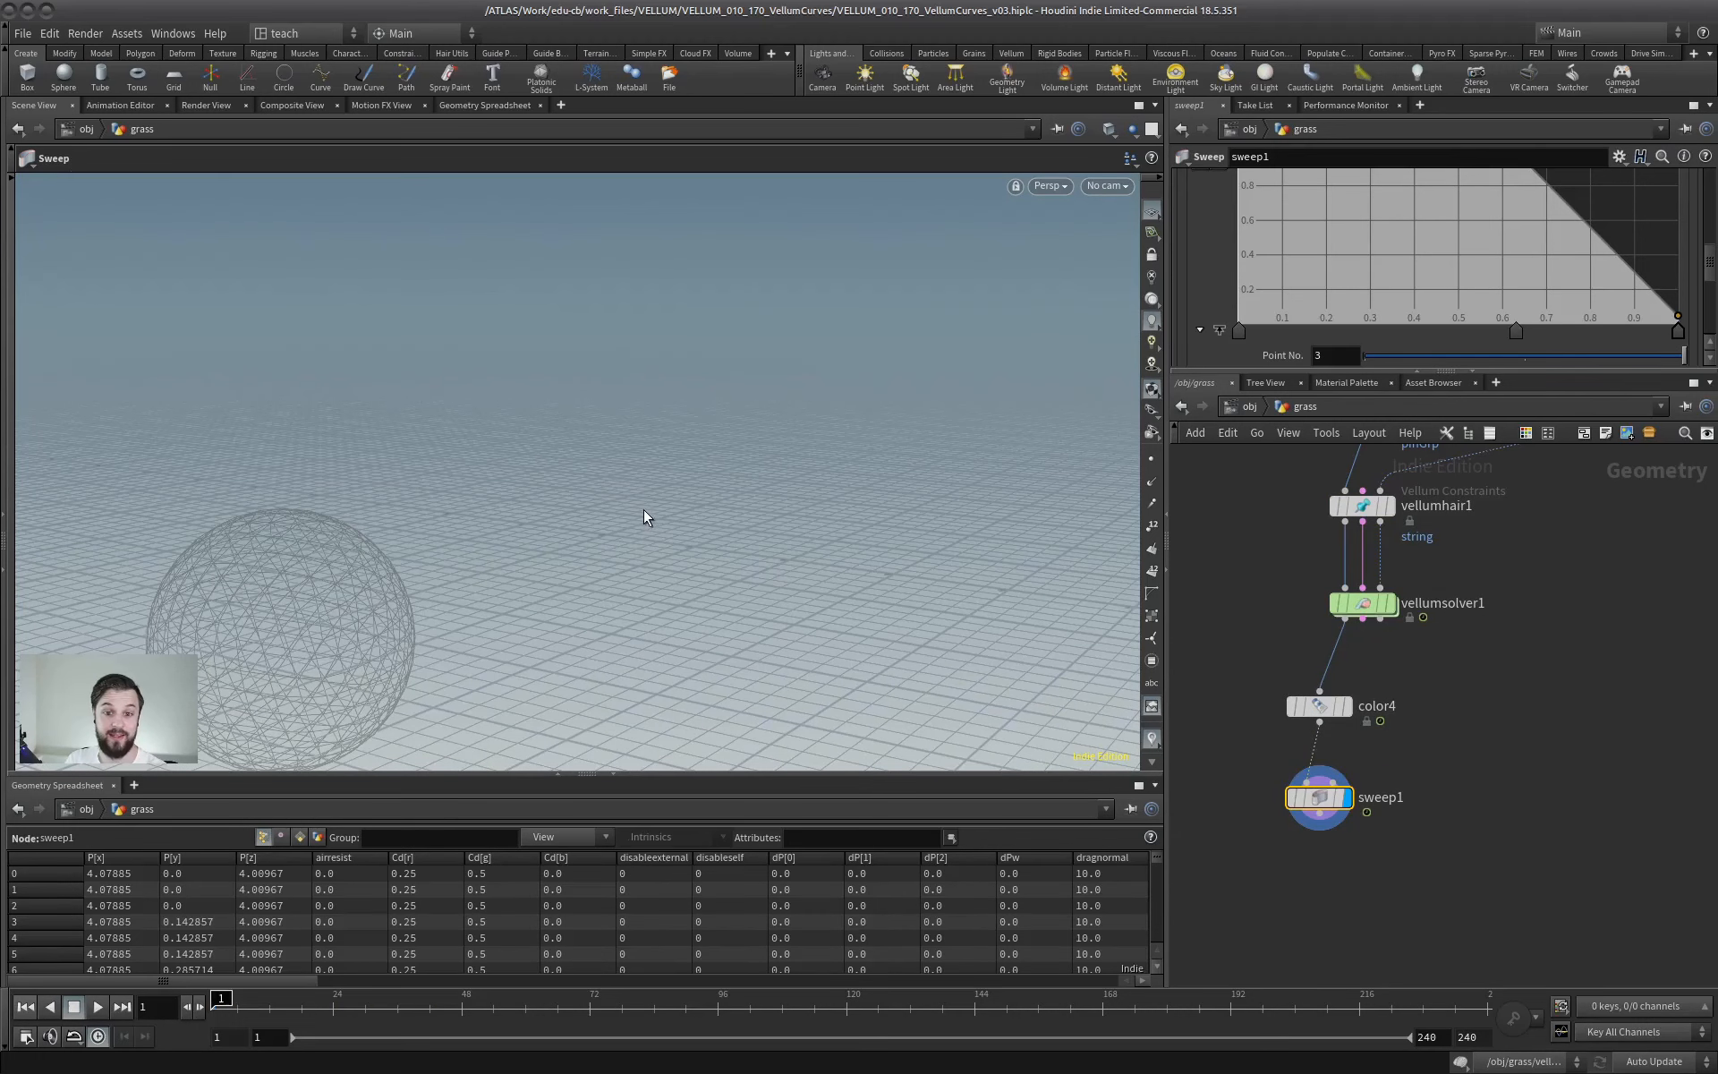
scroll(1381, 678, up, 3)
mouse_move(1378, 624)
middle_down()
mouse_move(1439, 703)
mouse_move(1383, 658)
middle_up()
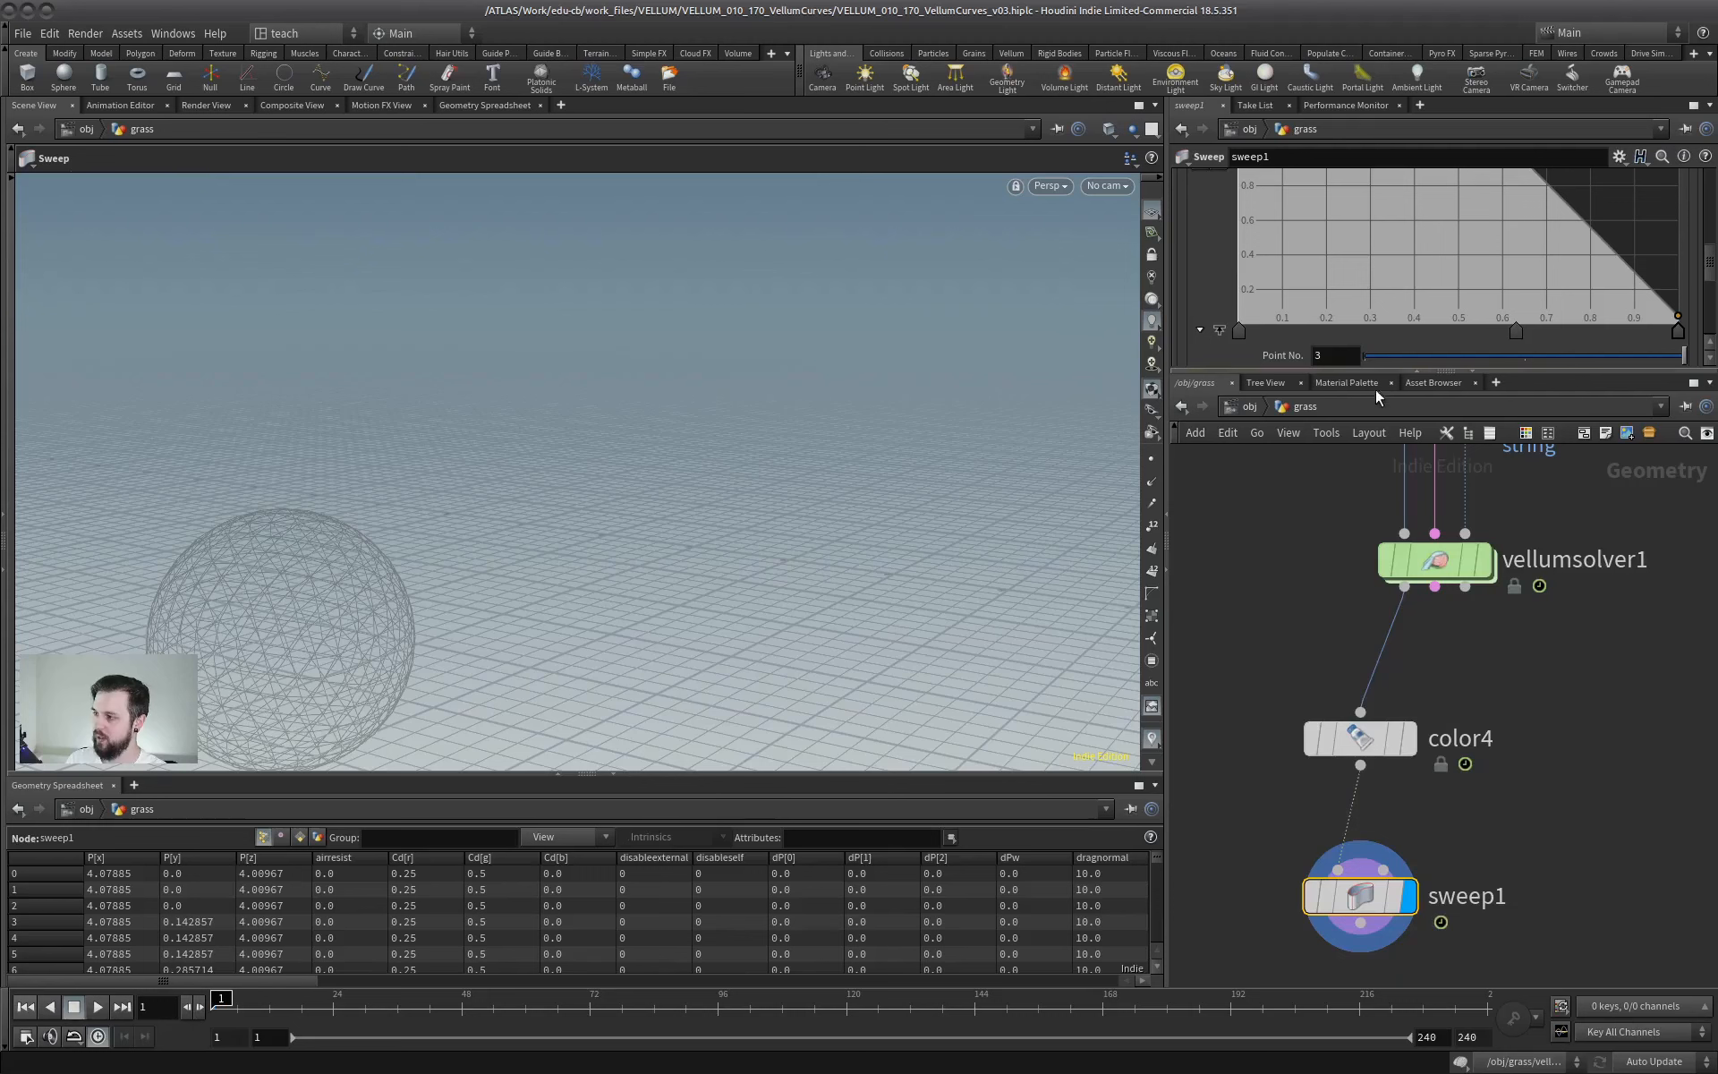
drag(1399, 373, 1356, 668)
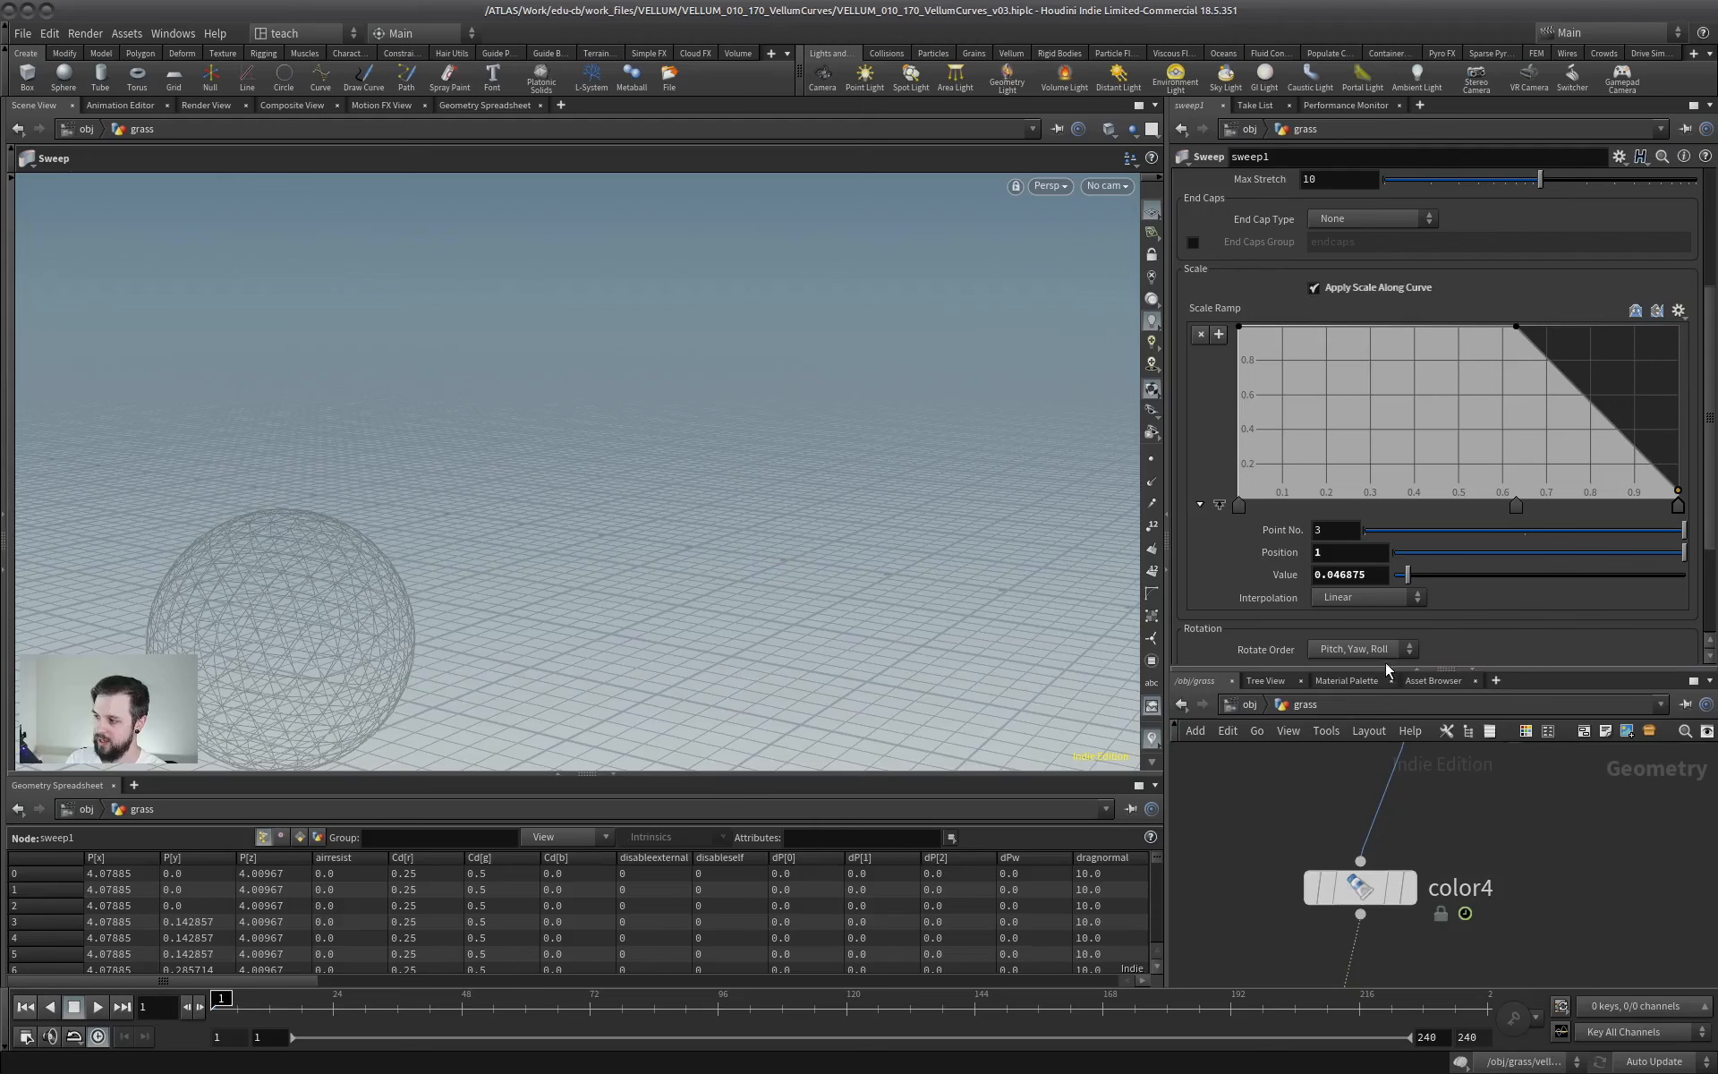
drag(1382, 669, 1387, 358)
scroll(1448, 692, down, 1)
- Line up sweep1 under color4 in the network, display the output of color4 and select that node
drag(1372, 728, 1341, 690)
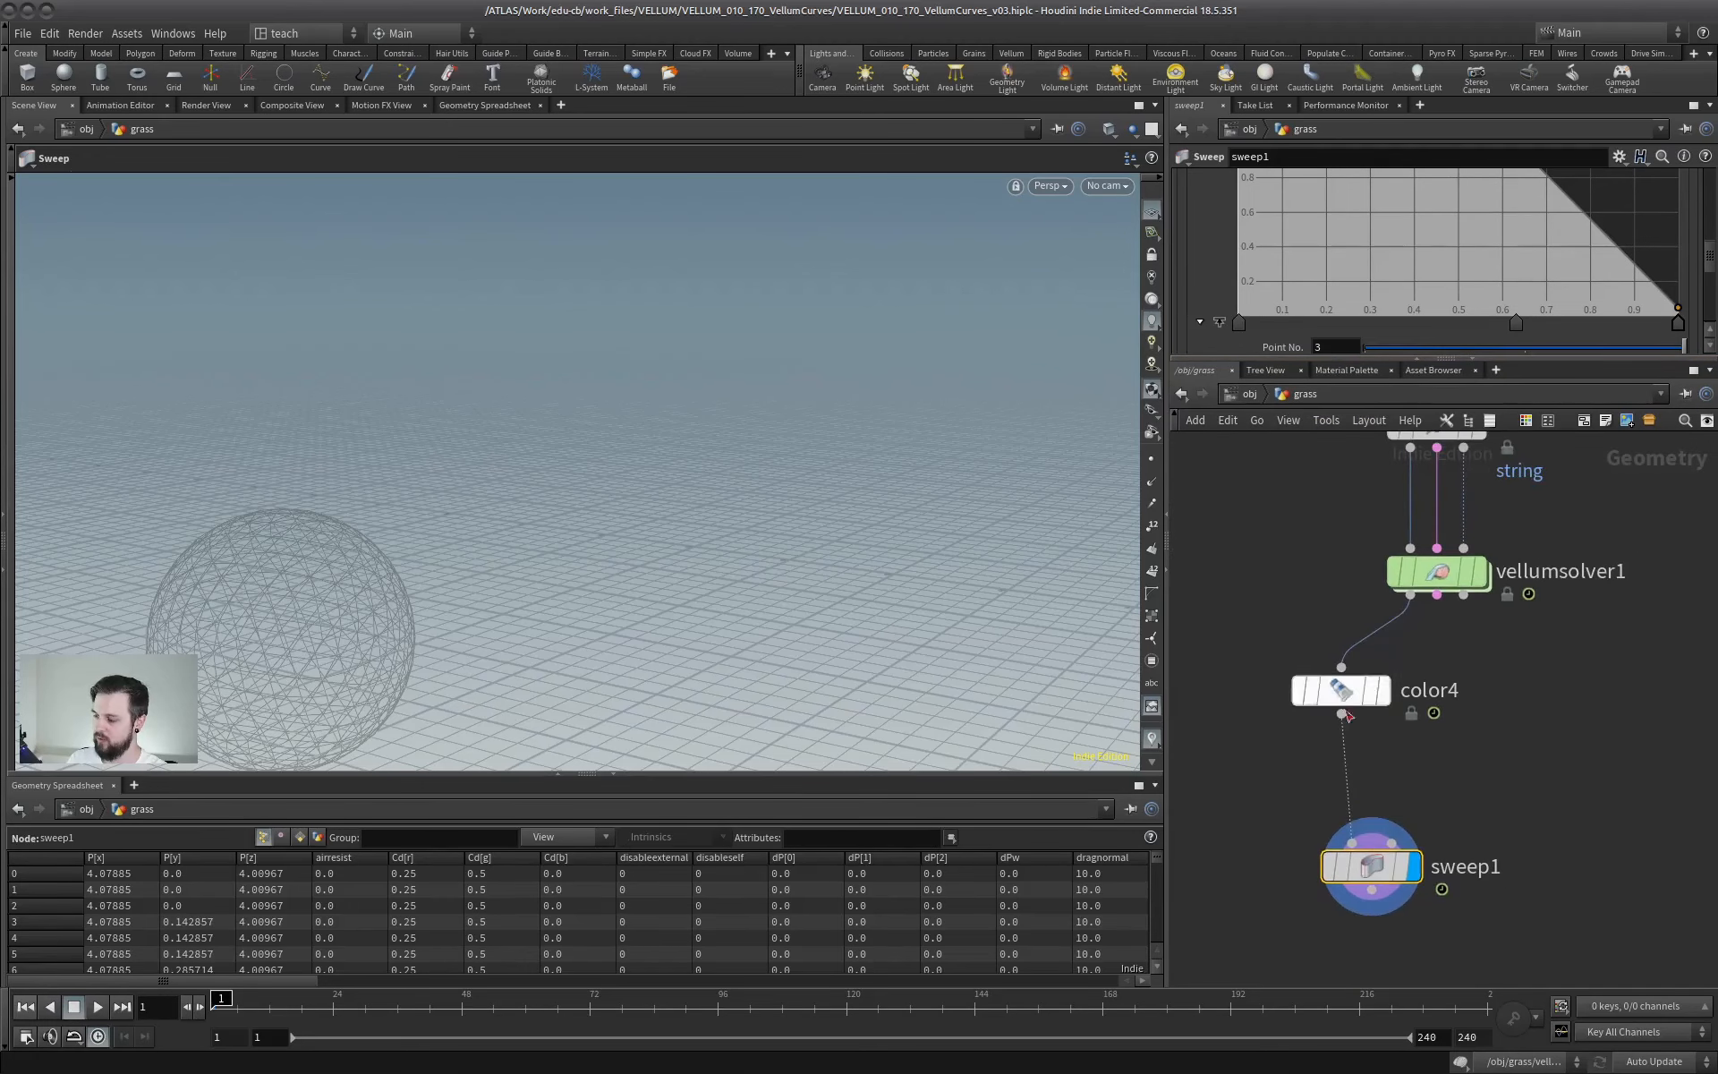
drag(1370, 864, 1340, 861)
click(1384, 690)
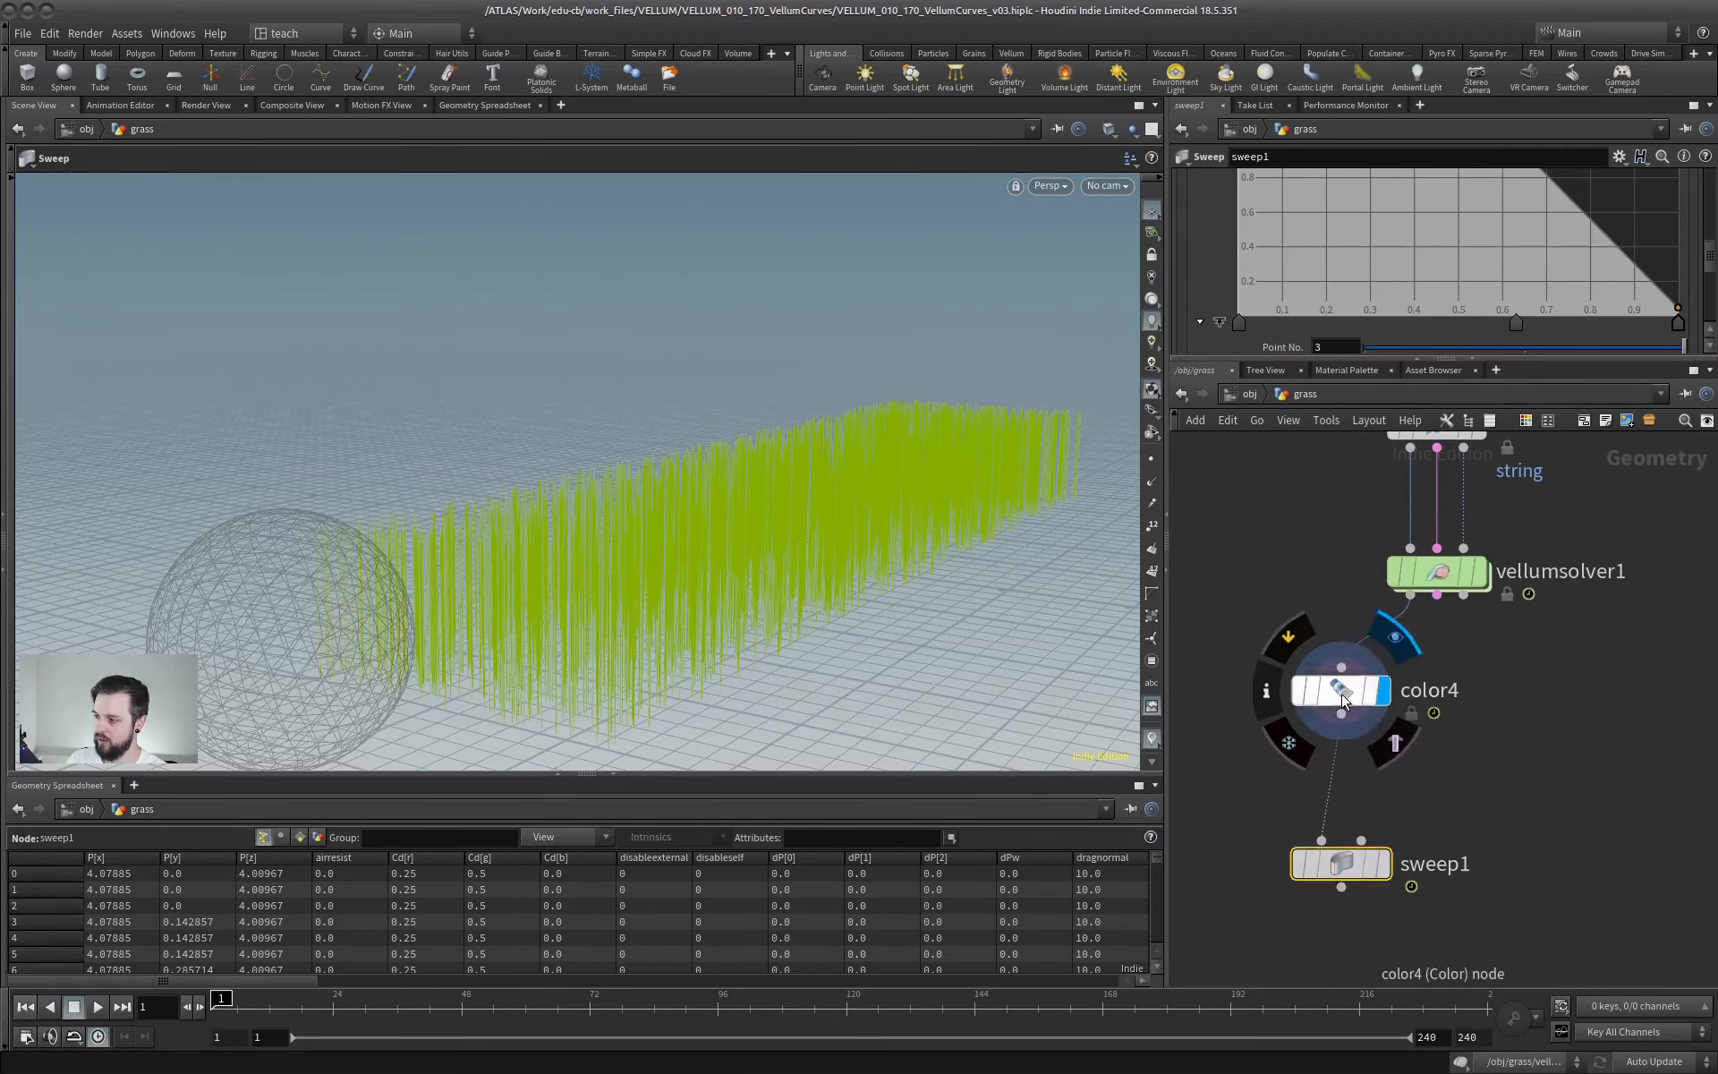
click(1343, 690)
- Show the points on the color4 strands and examine the strands up close
alt+drag(680, 539, 599, 576)
alt+right_drag(599, 575, 995, 440)
click(1152, 458)
alt+drag(859, 519, 627, 573)
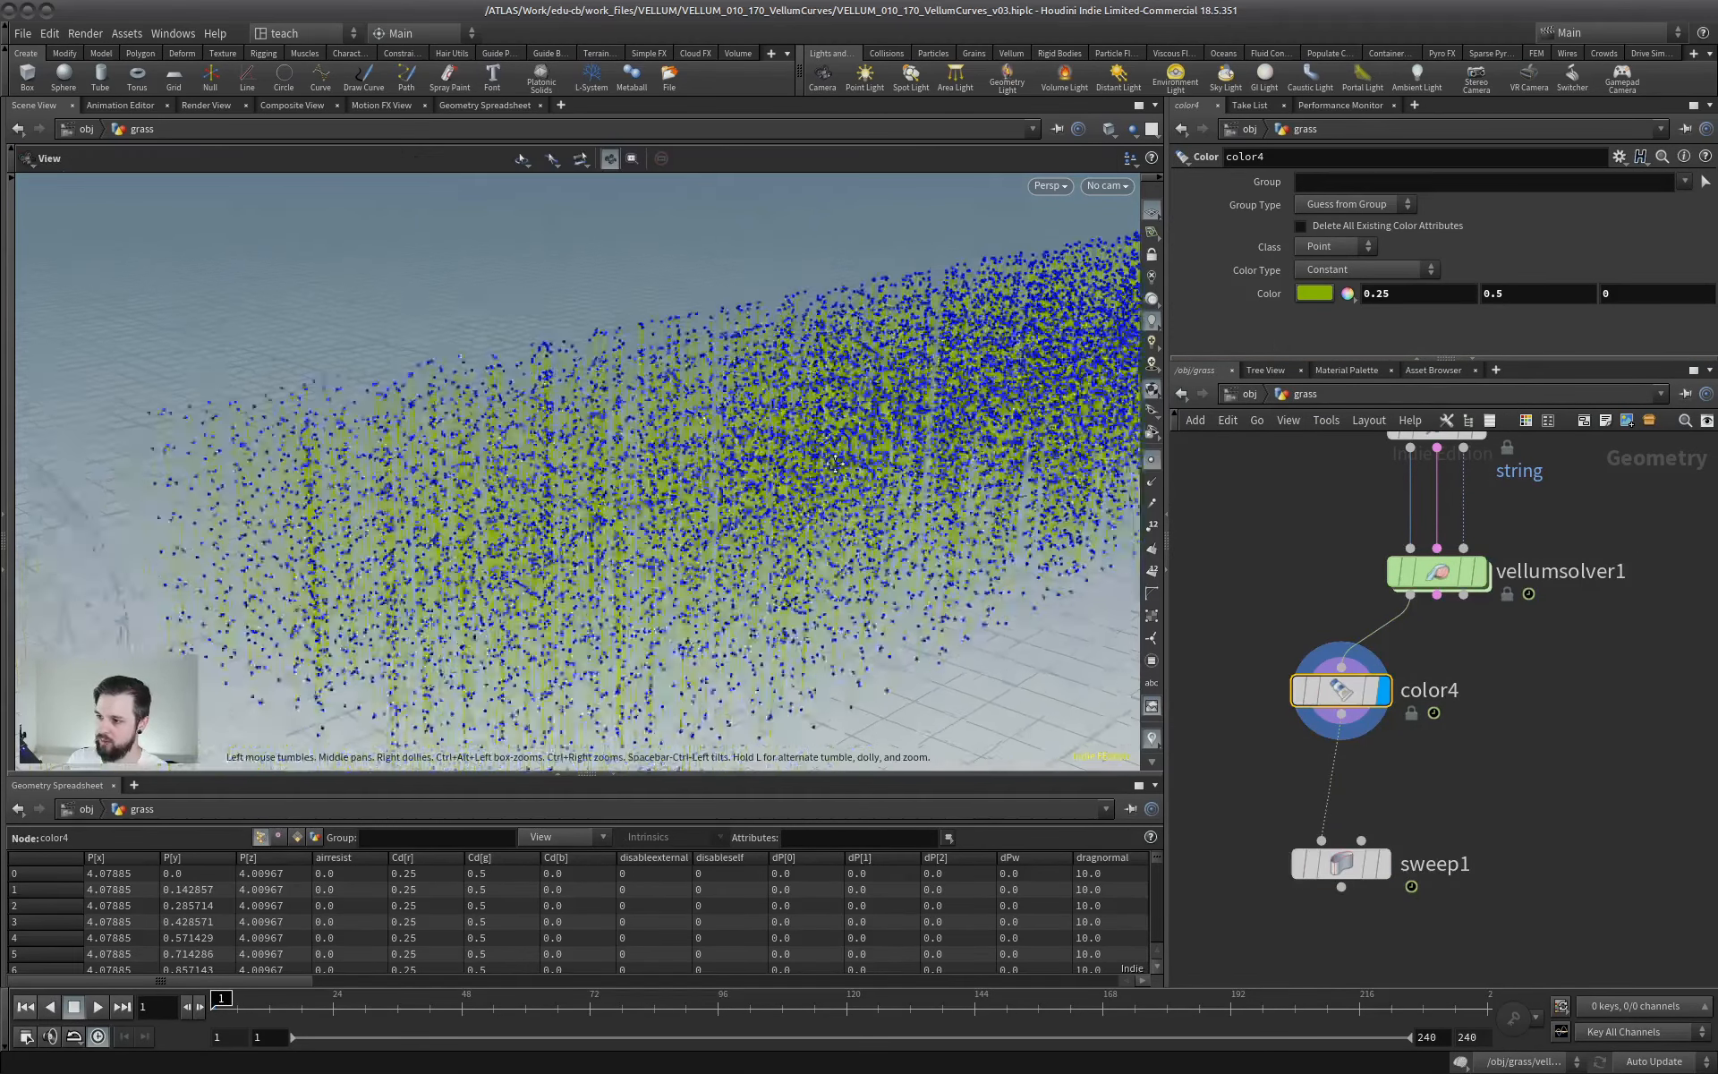
alt+right_drag(627, 573, 672, 602)
alt+middle_drag(671, 602, 707, 571)
- Return the display to sweep1 and select that node
click(1384, 864)
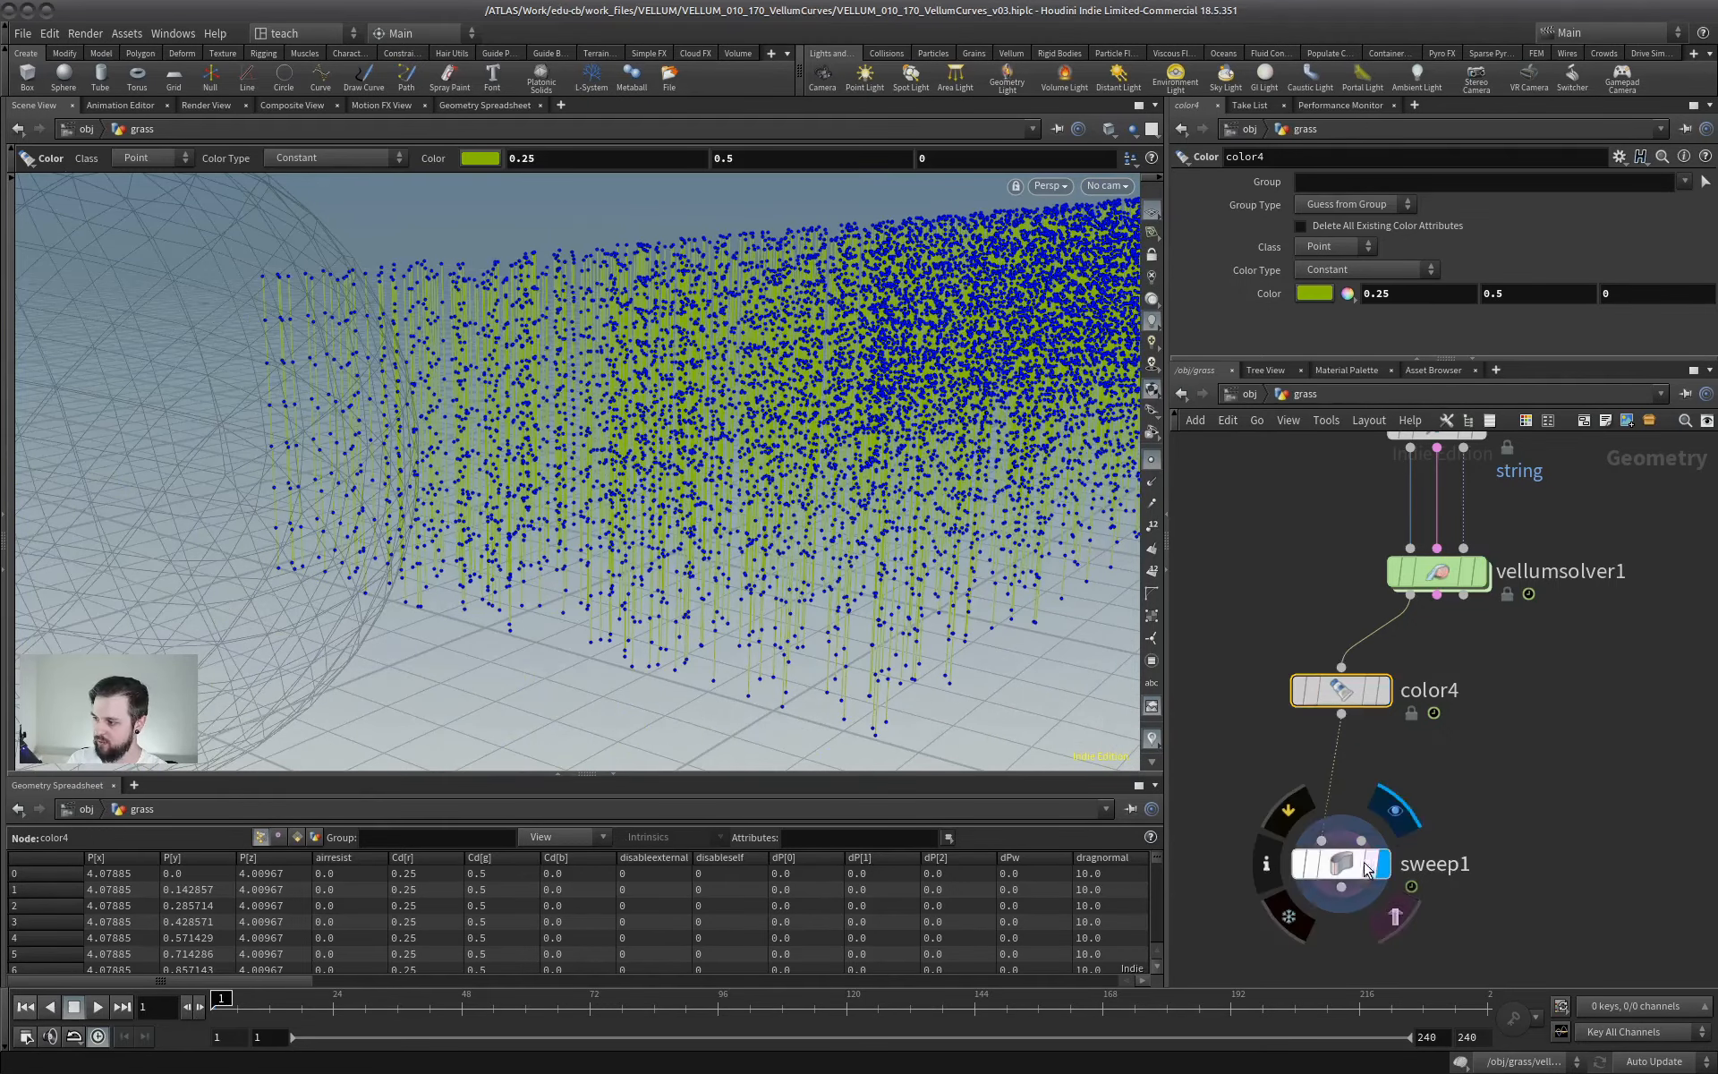
click(1342, 863)
scroll(1346, 771, down, 3)
middle_drag(1428, 779, 1356, 759)
scroll(1365, 741, up, 2)
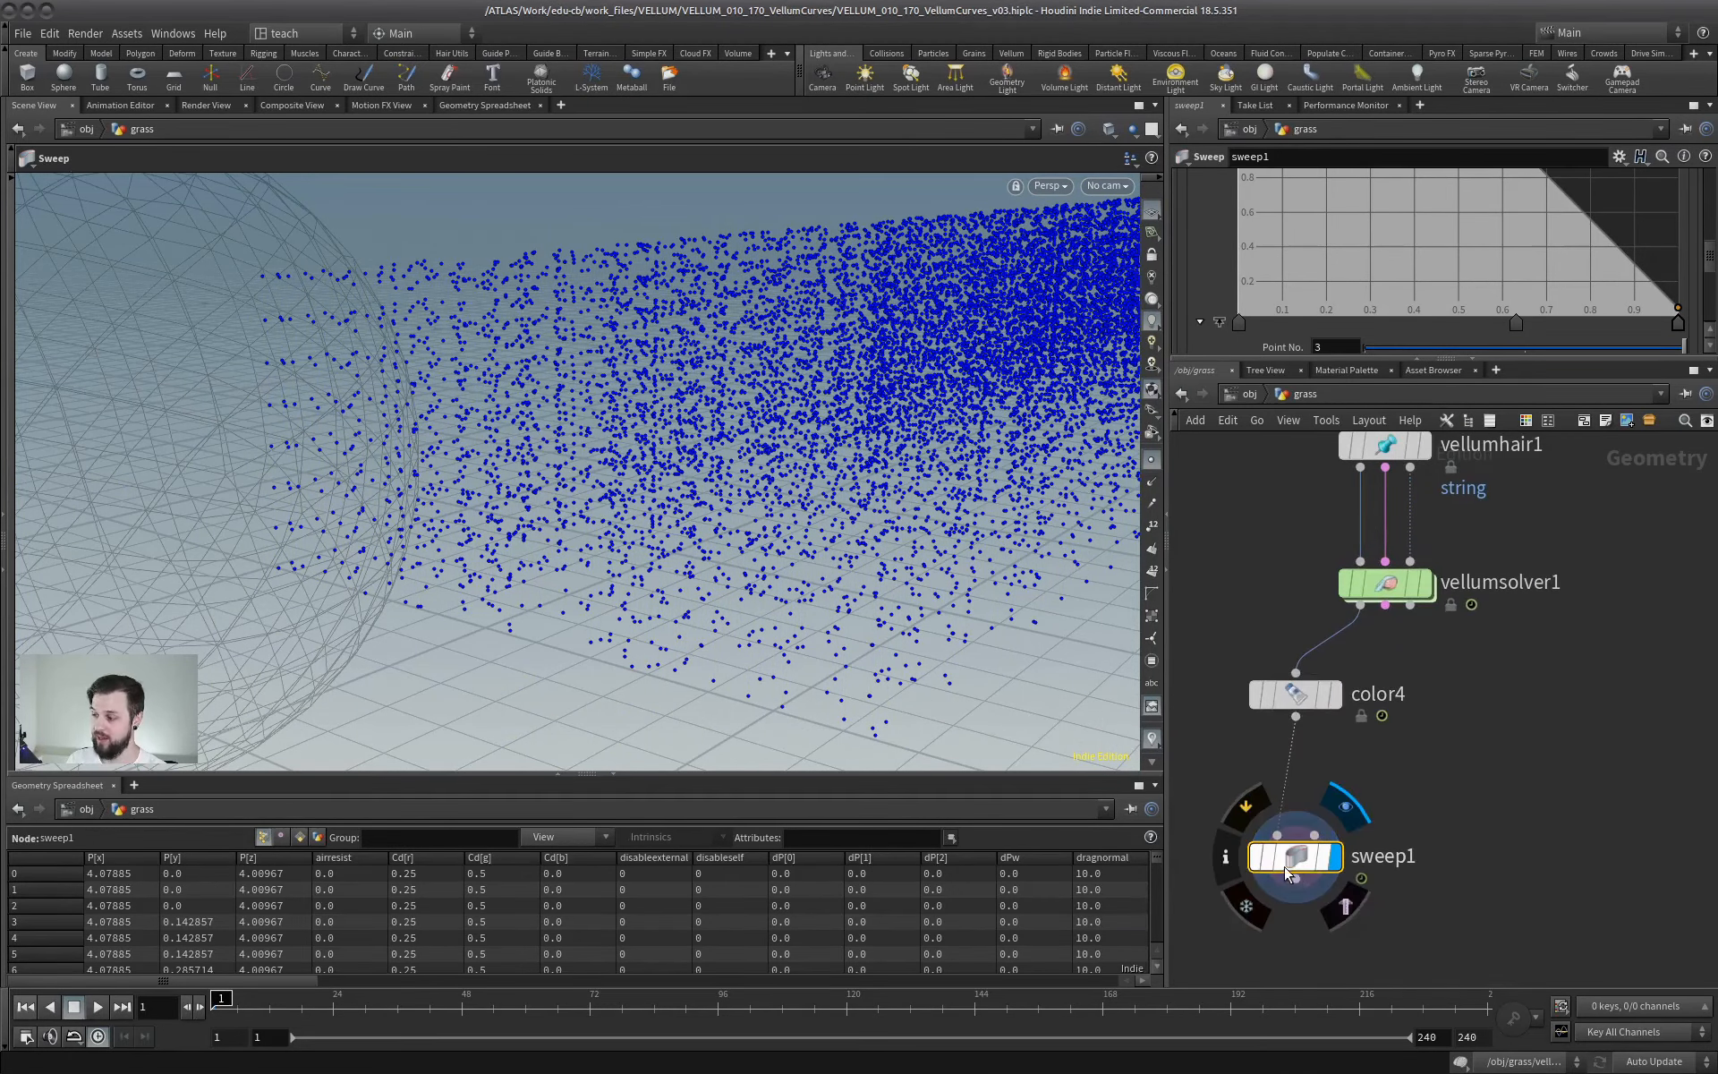
- Insert a PolyFrame node between color4 and sweep1, keeping sweep1 selected
key(Tab)
mouse_move(1366, 743)
text(polyframe)
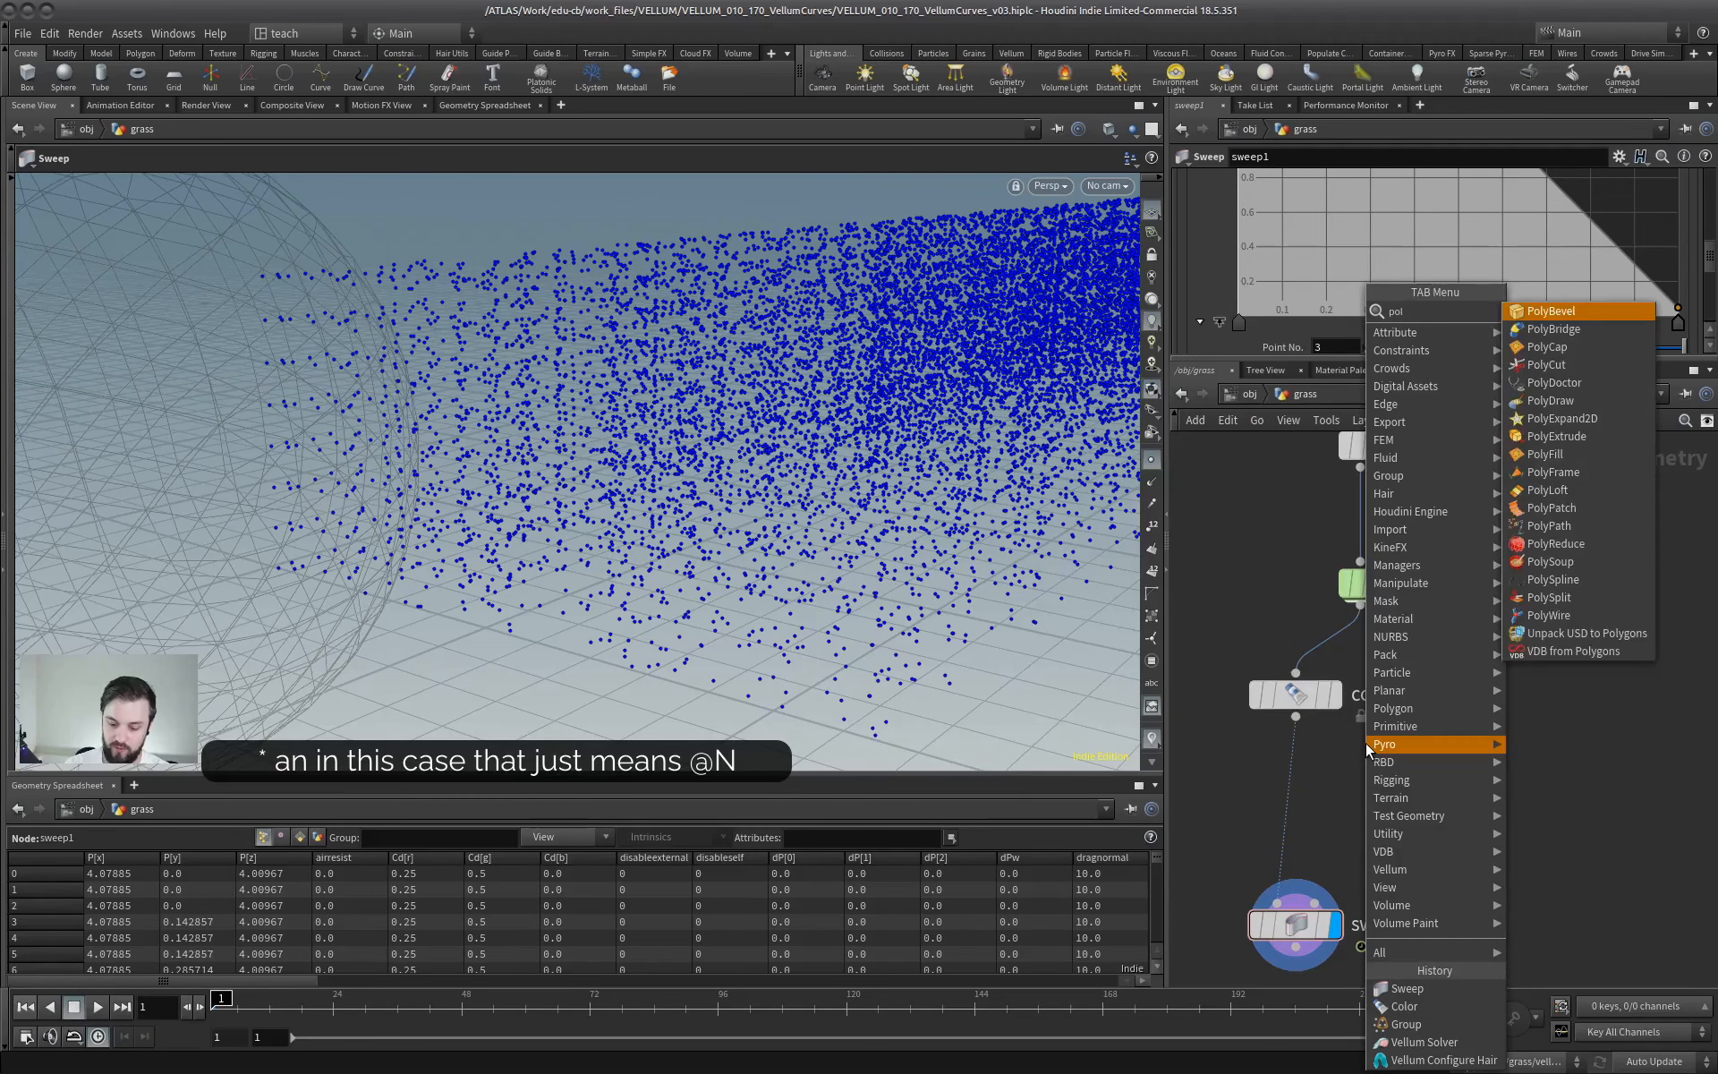
key(Return)
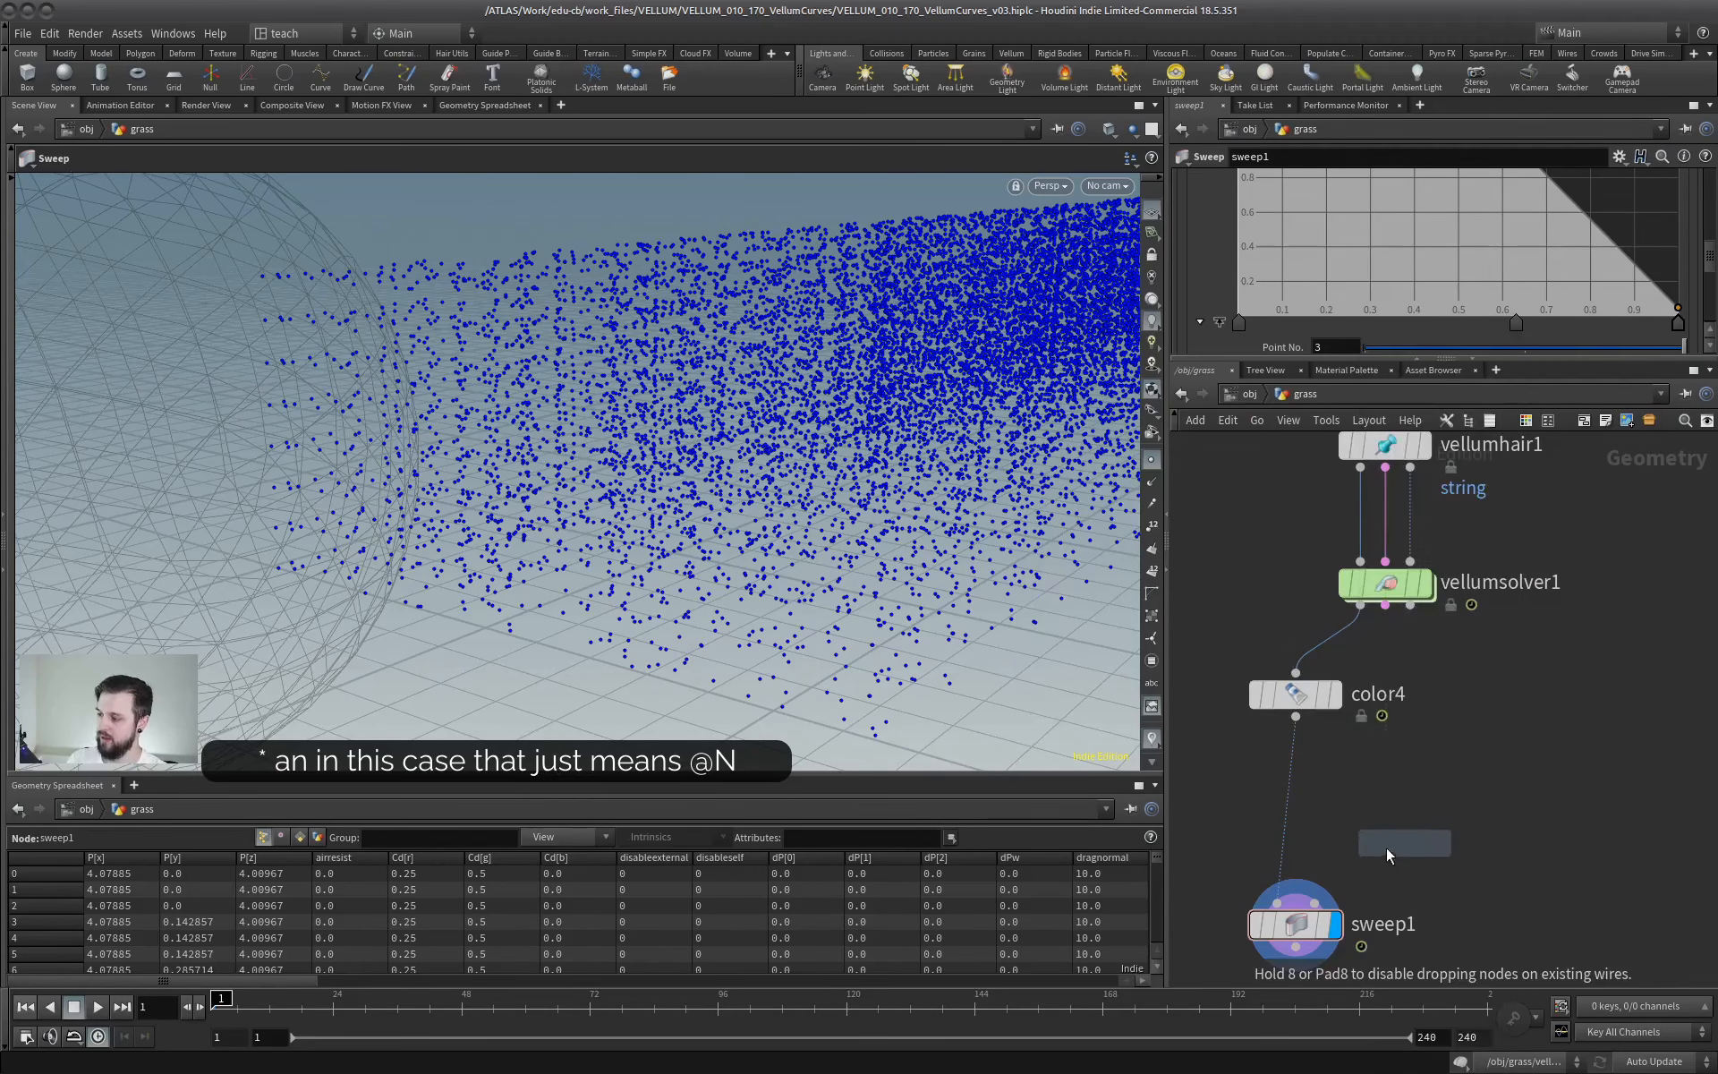
click(1280, 799)
click(1291, 913)
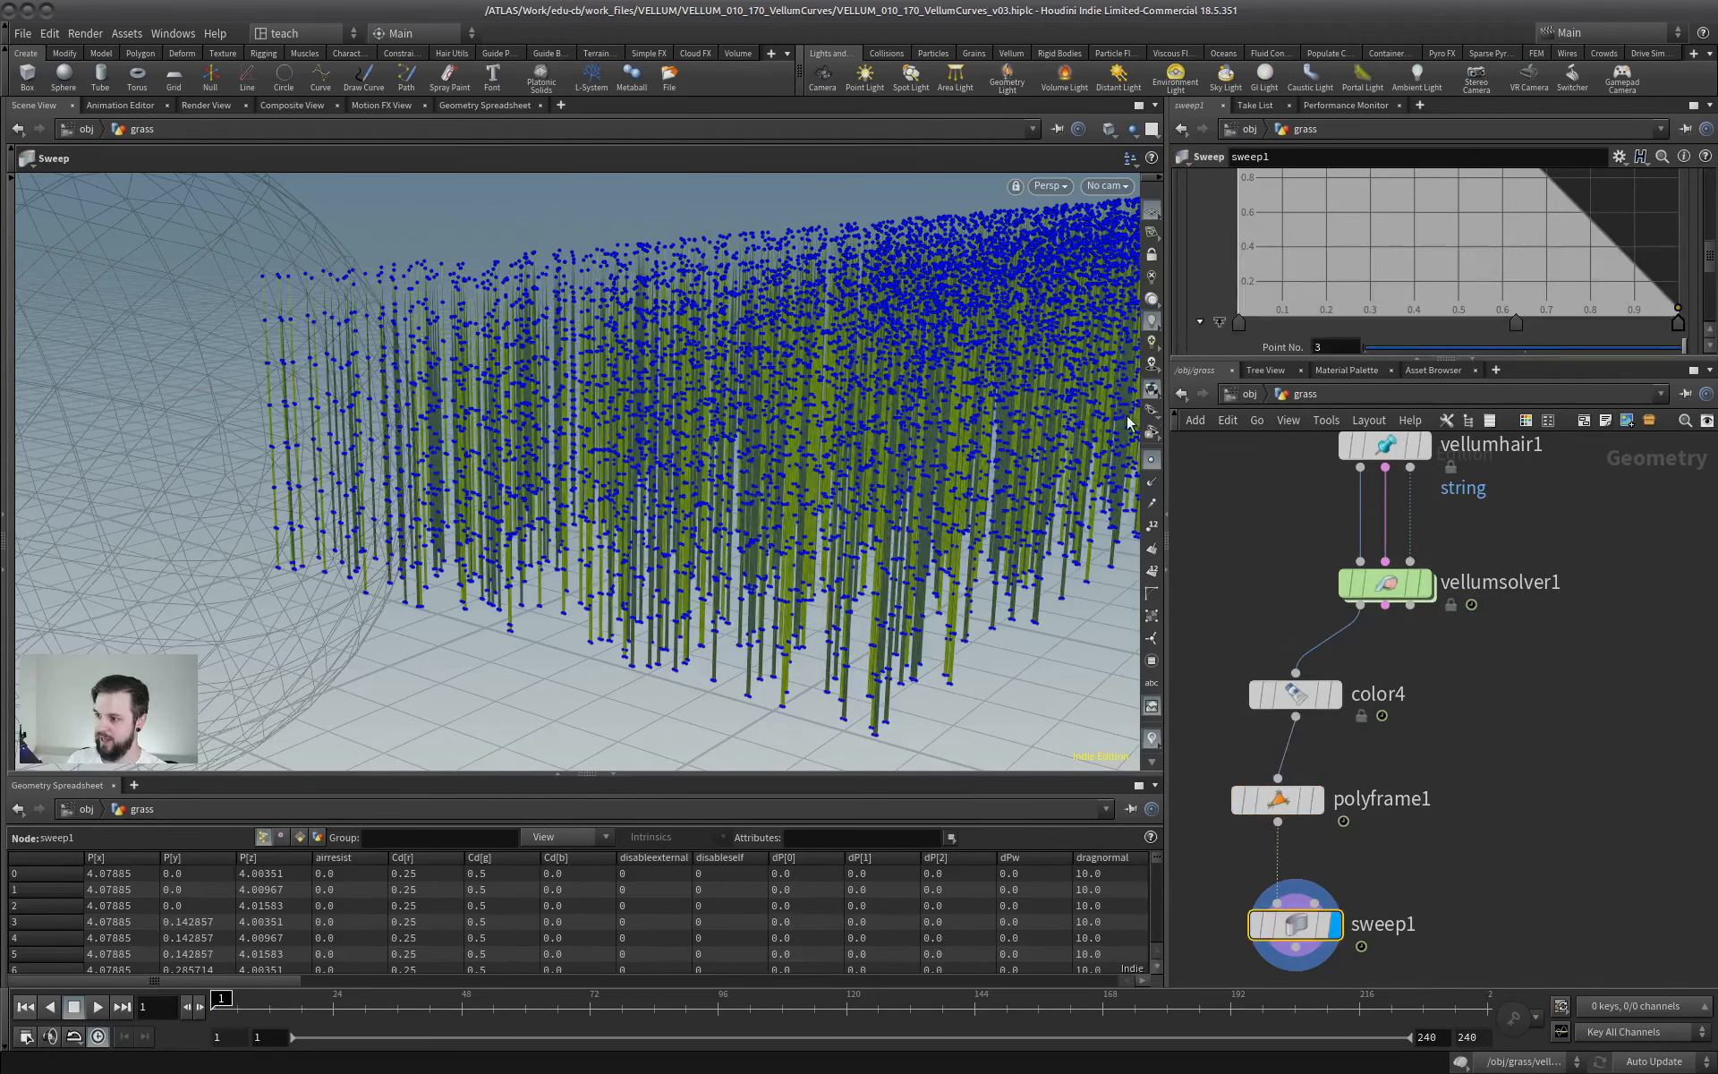
- Hide the points and examine the swept ribbon blades up close
click(1152, 462)
alt+drag(855, 481, 806, 522)
alt+right_drag(806, 521, 958, 515)
alt+drag(767, 429, 837, 559)
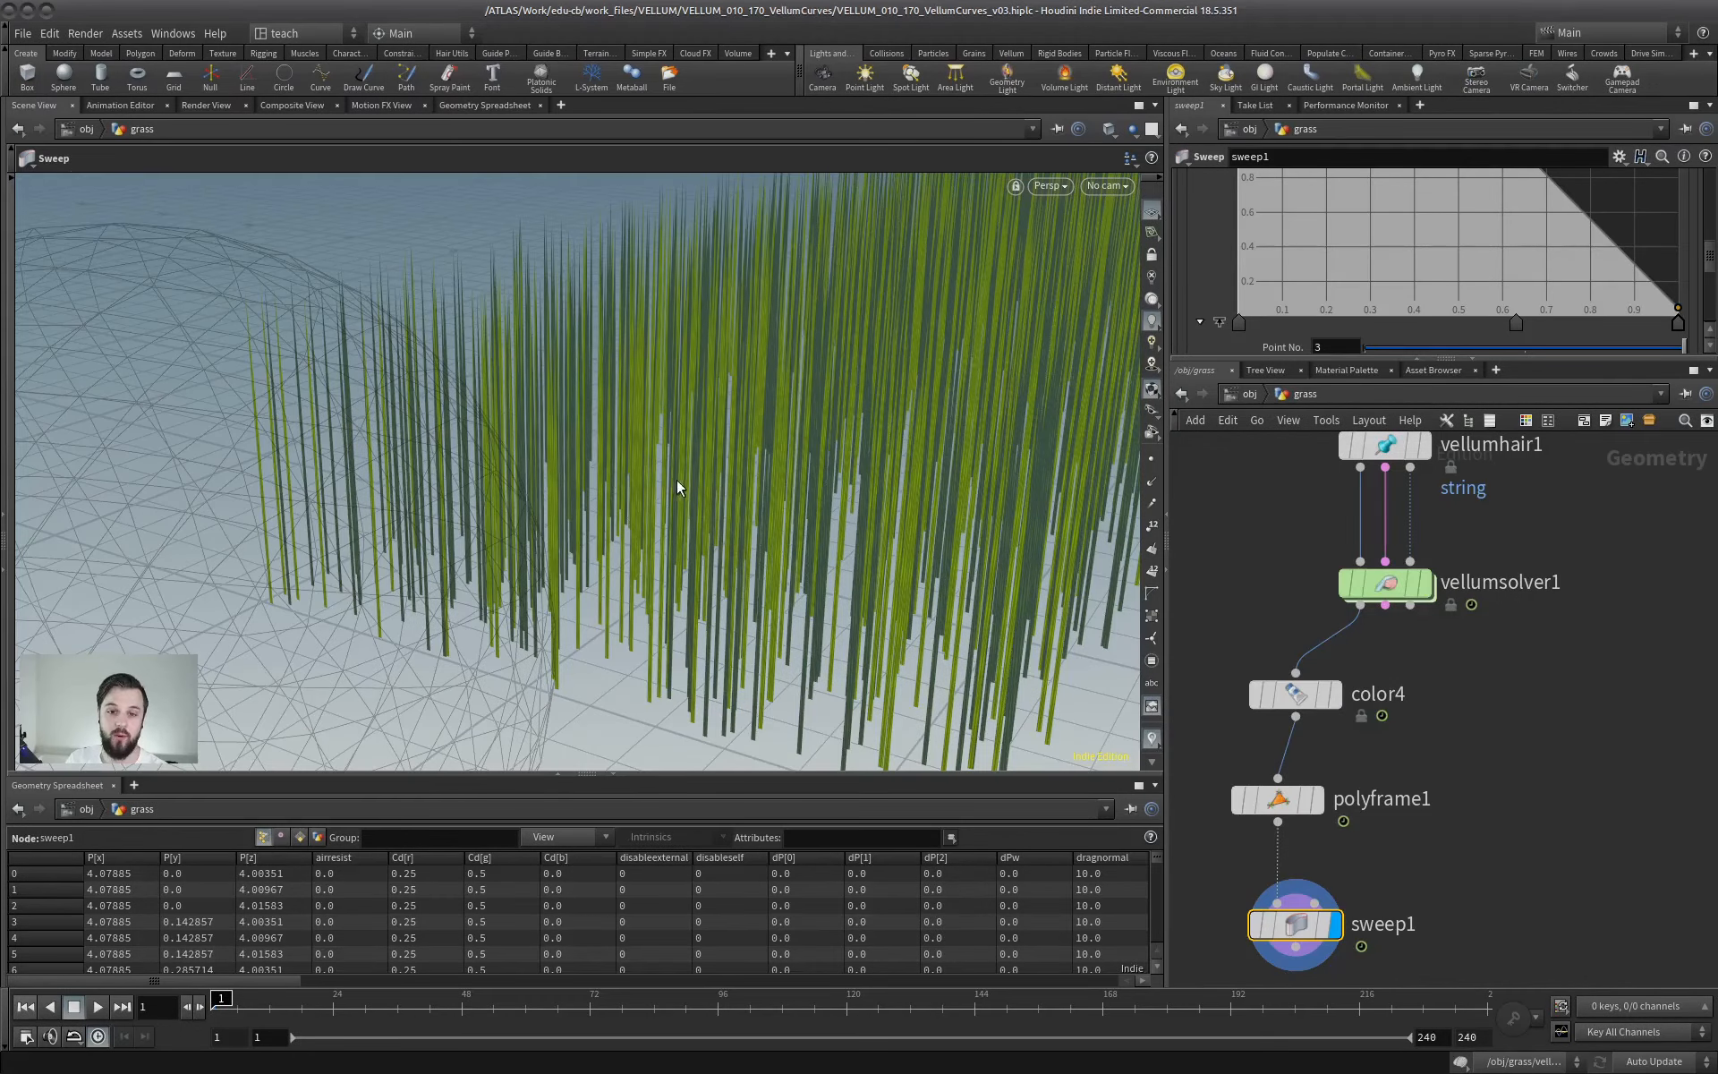
mouse_move(717, 499)
alt+mouse_down()
mouse_move(703, 489)
mouse_move(716, 477)
alt+mouse_up()
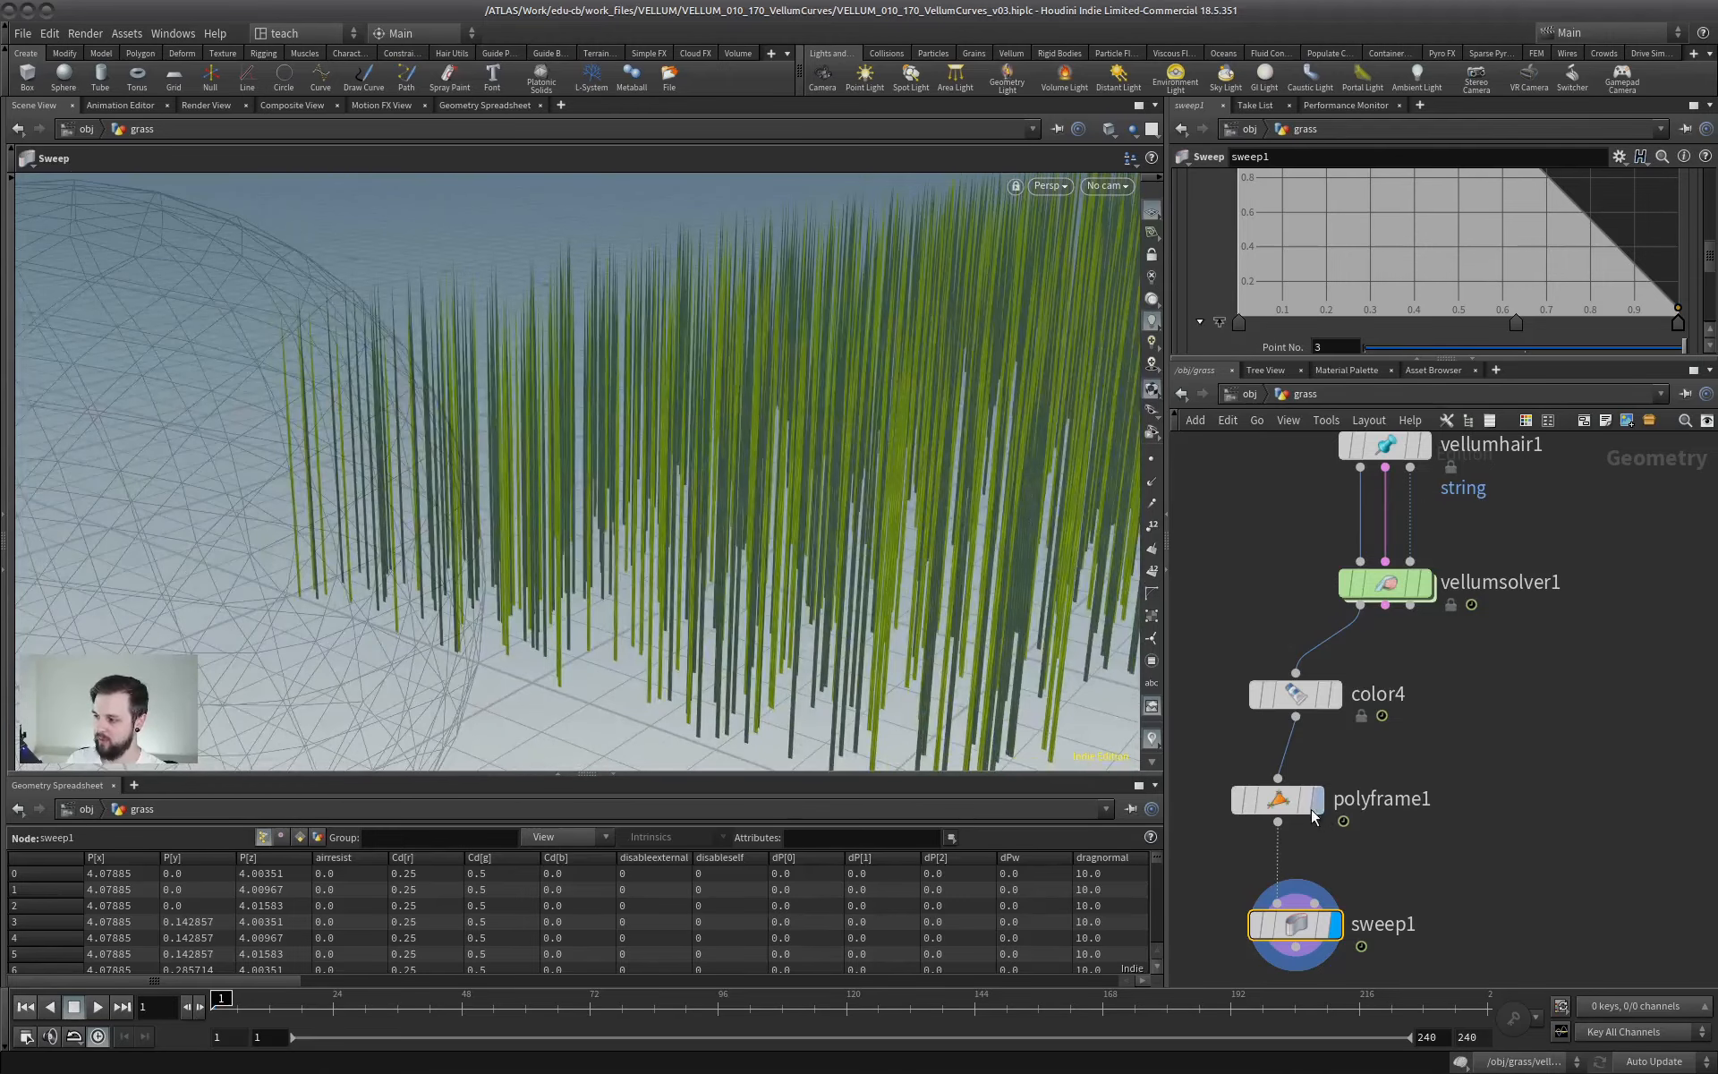
- Review the style, normal and tangent settings of polyframe1 and reselect sweep1
scroll(1414, 793, down, 1)
scroll(1401, 790, up, 1)
click(1297, 799)
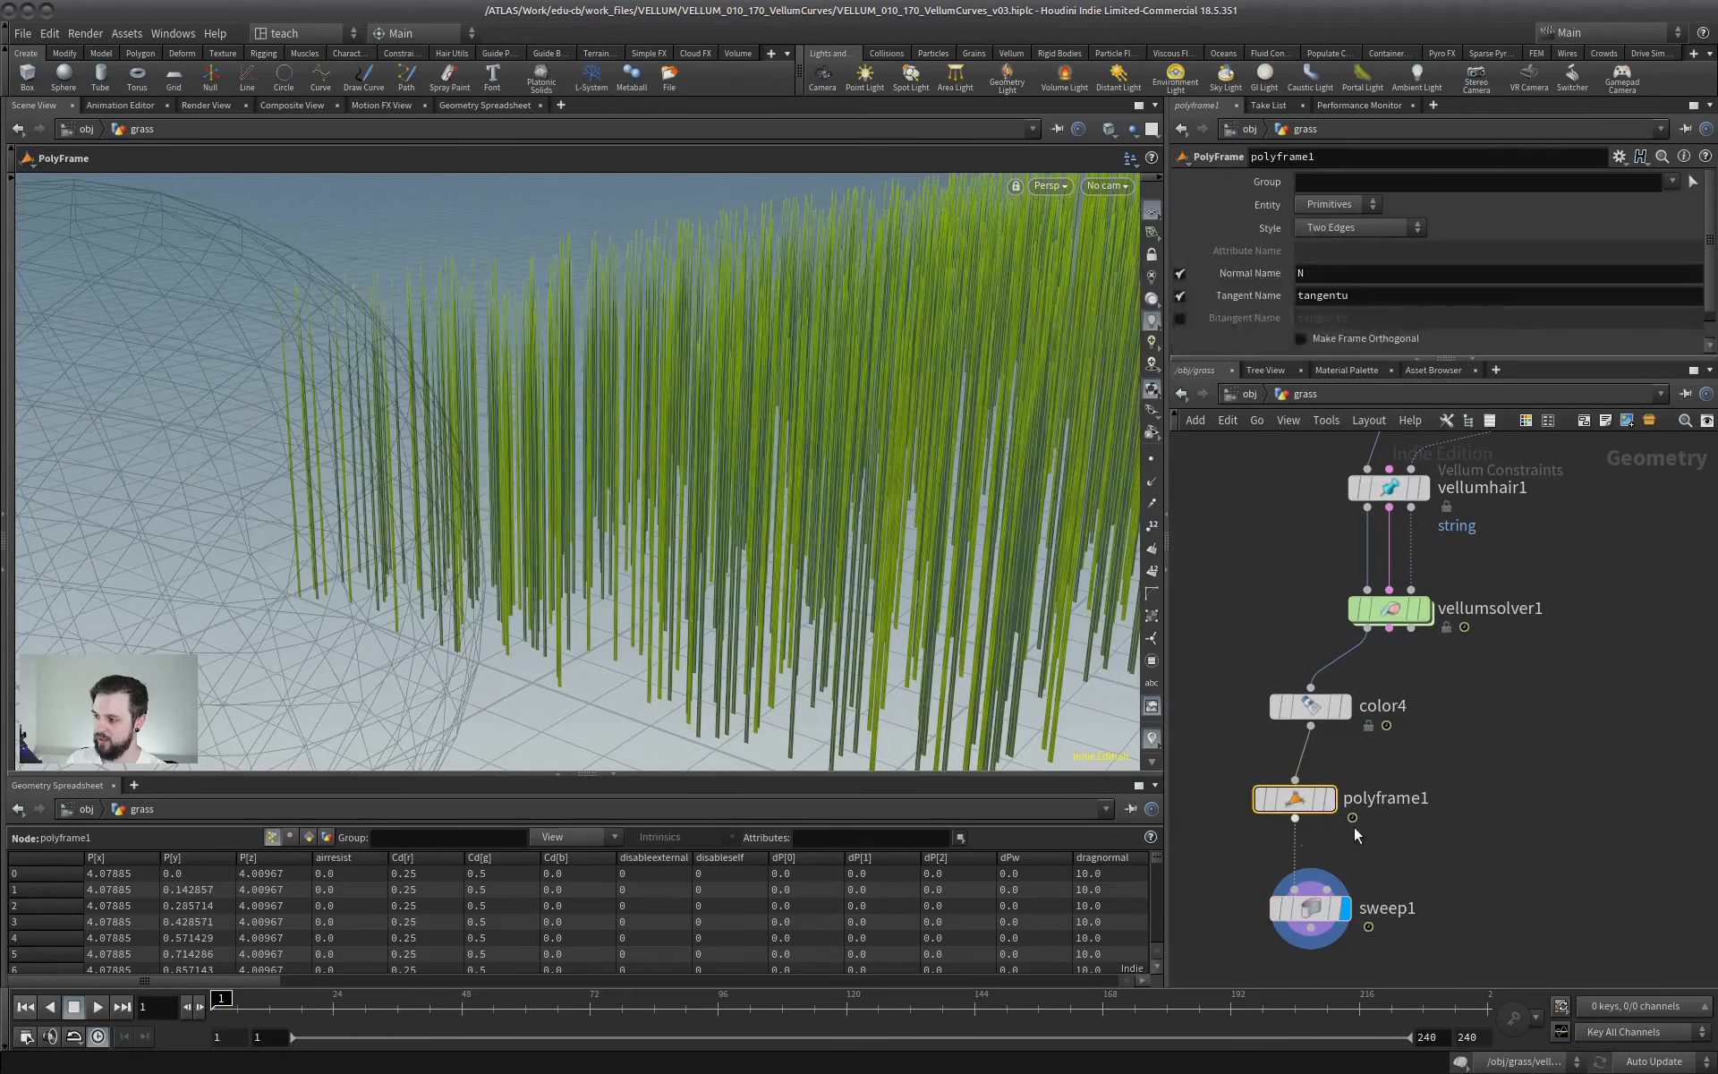
middle_drag(1378, 872, 1384, 808)
click(1318, 844)
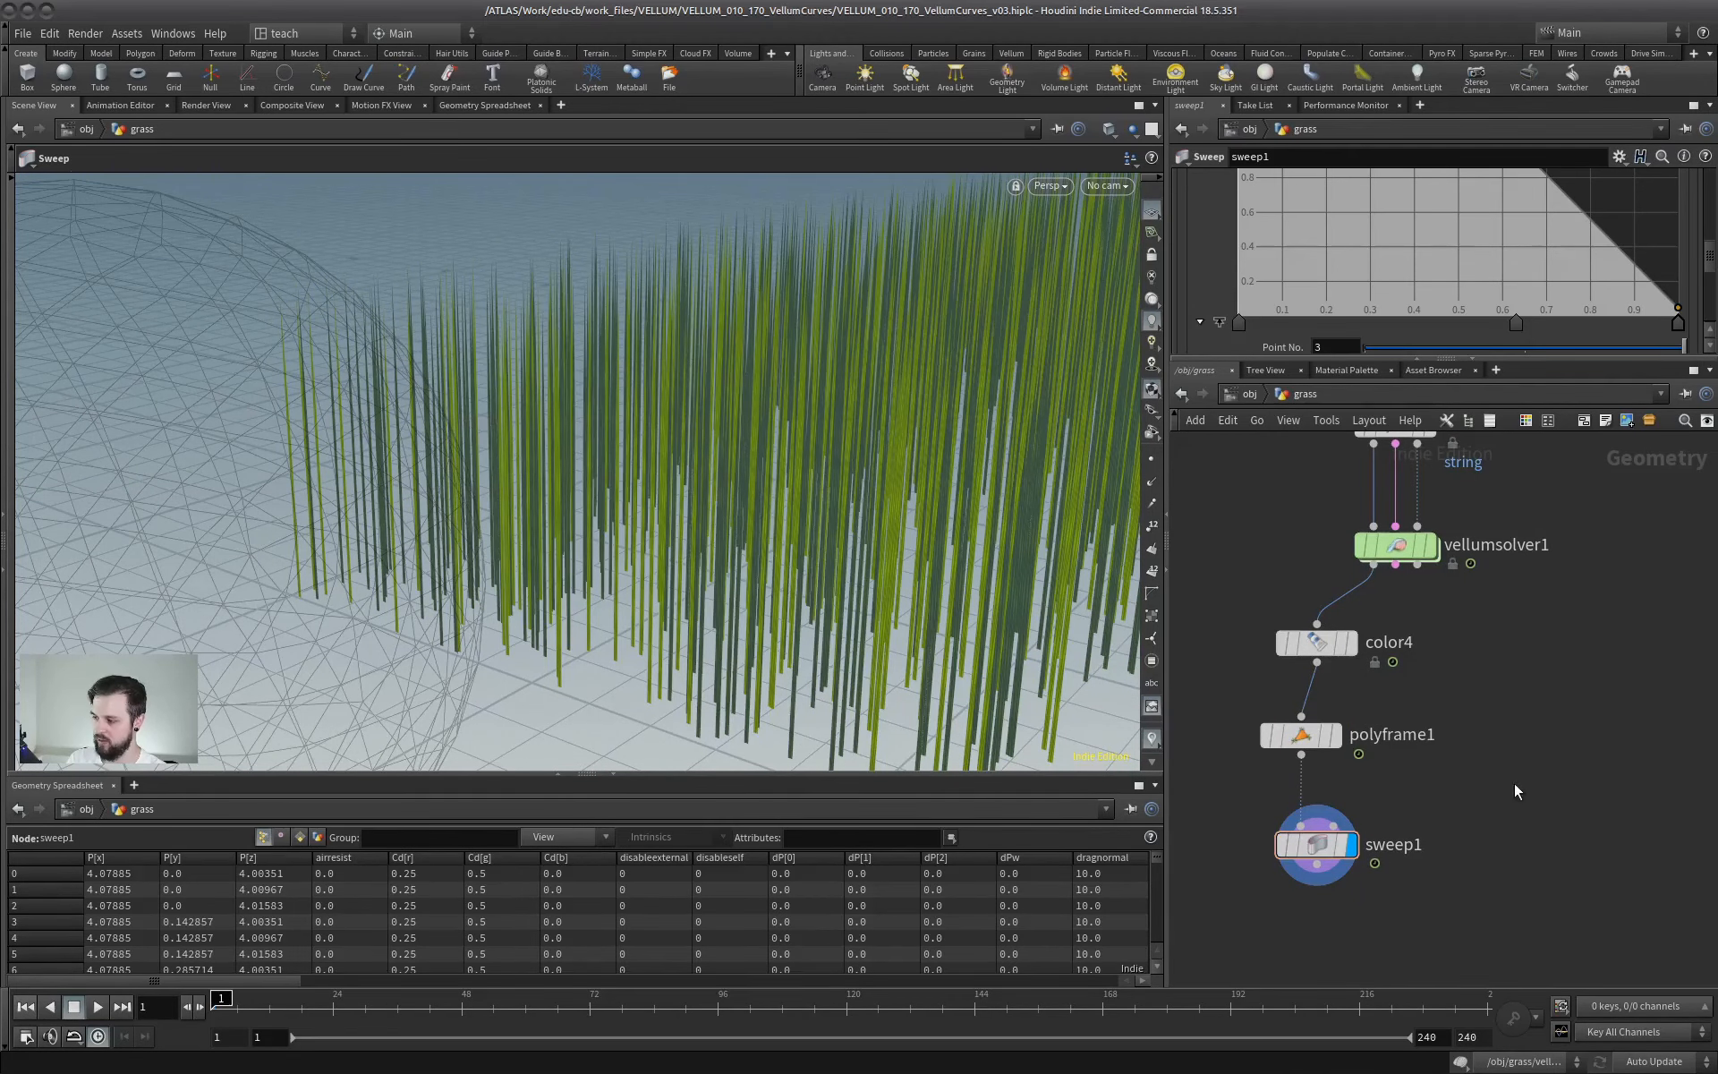
- Add a PolyWire node branching off color4 beside polyframe1 and display its output
key(Tab)
text(polywi)
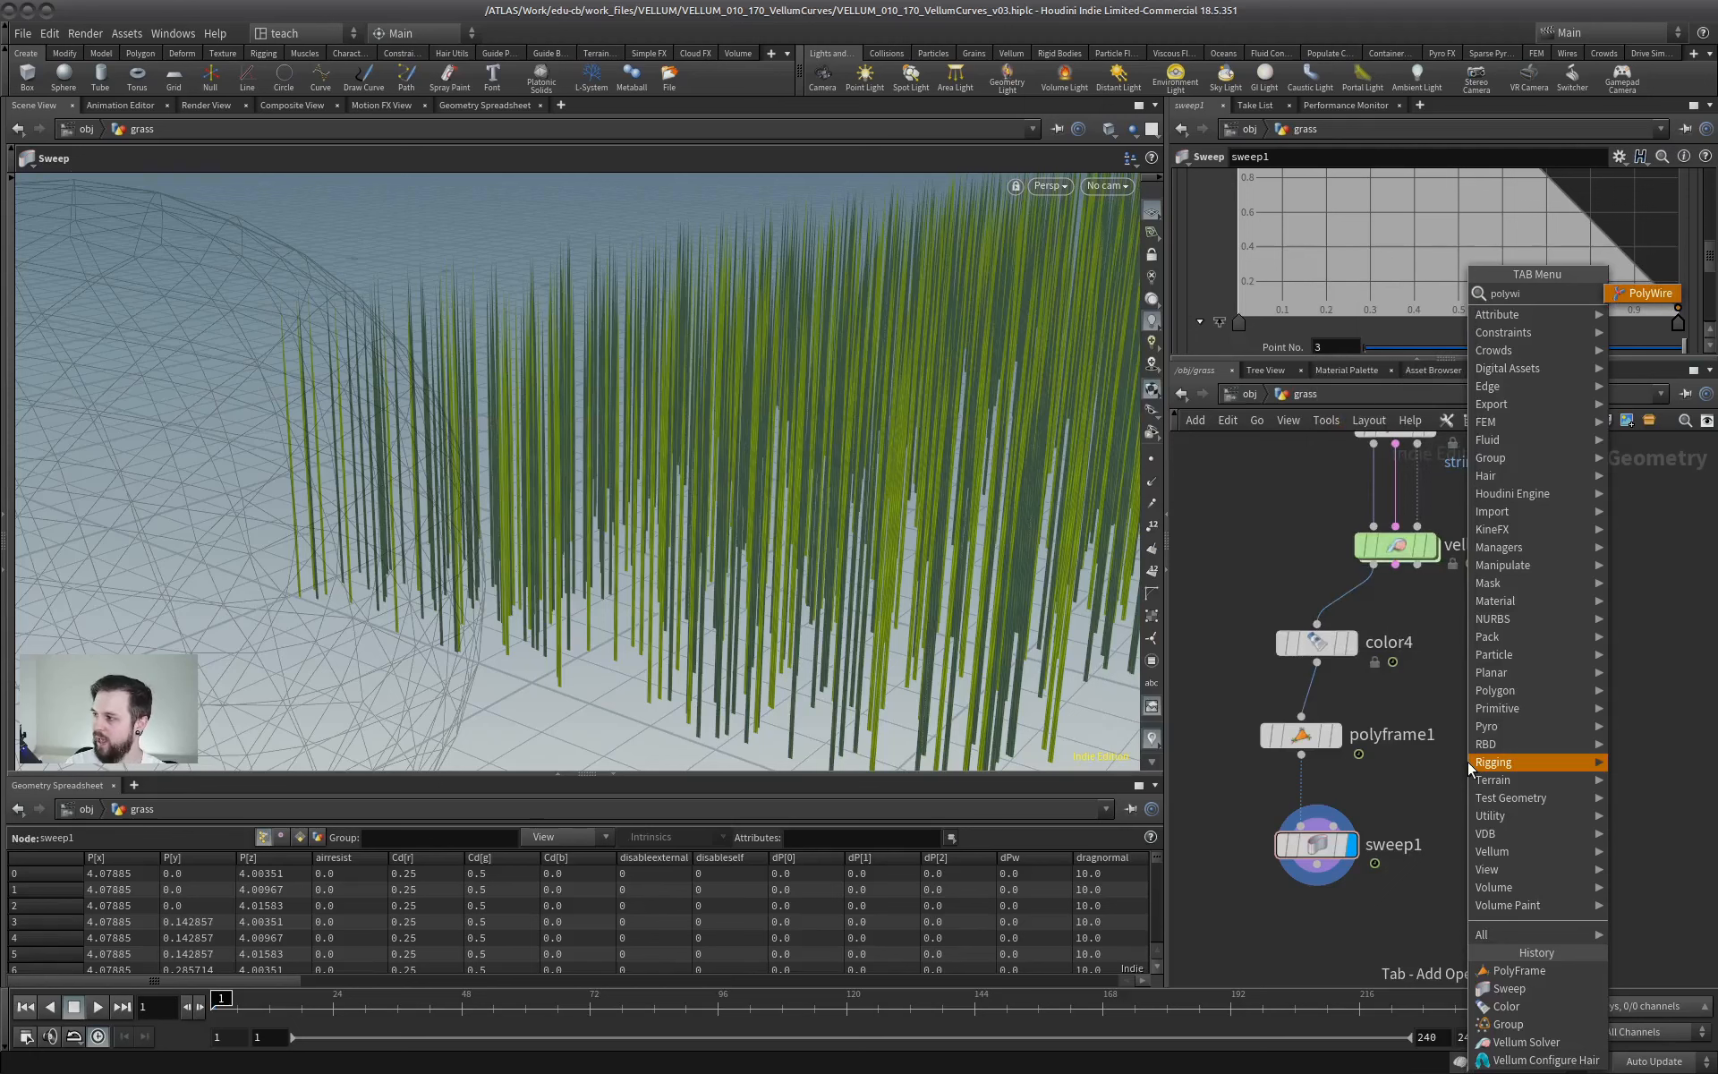
key(Return)
click(1485, 739)
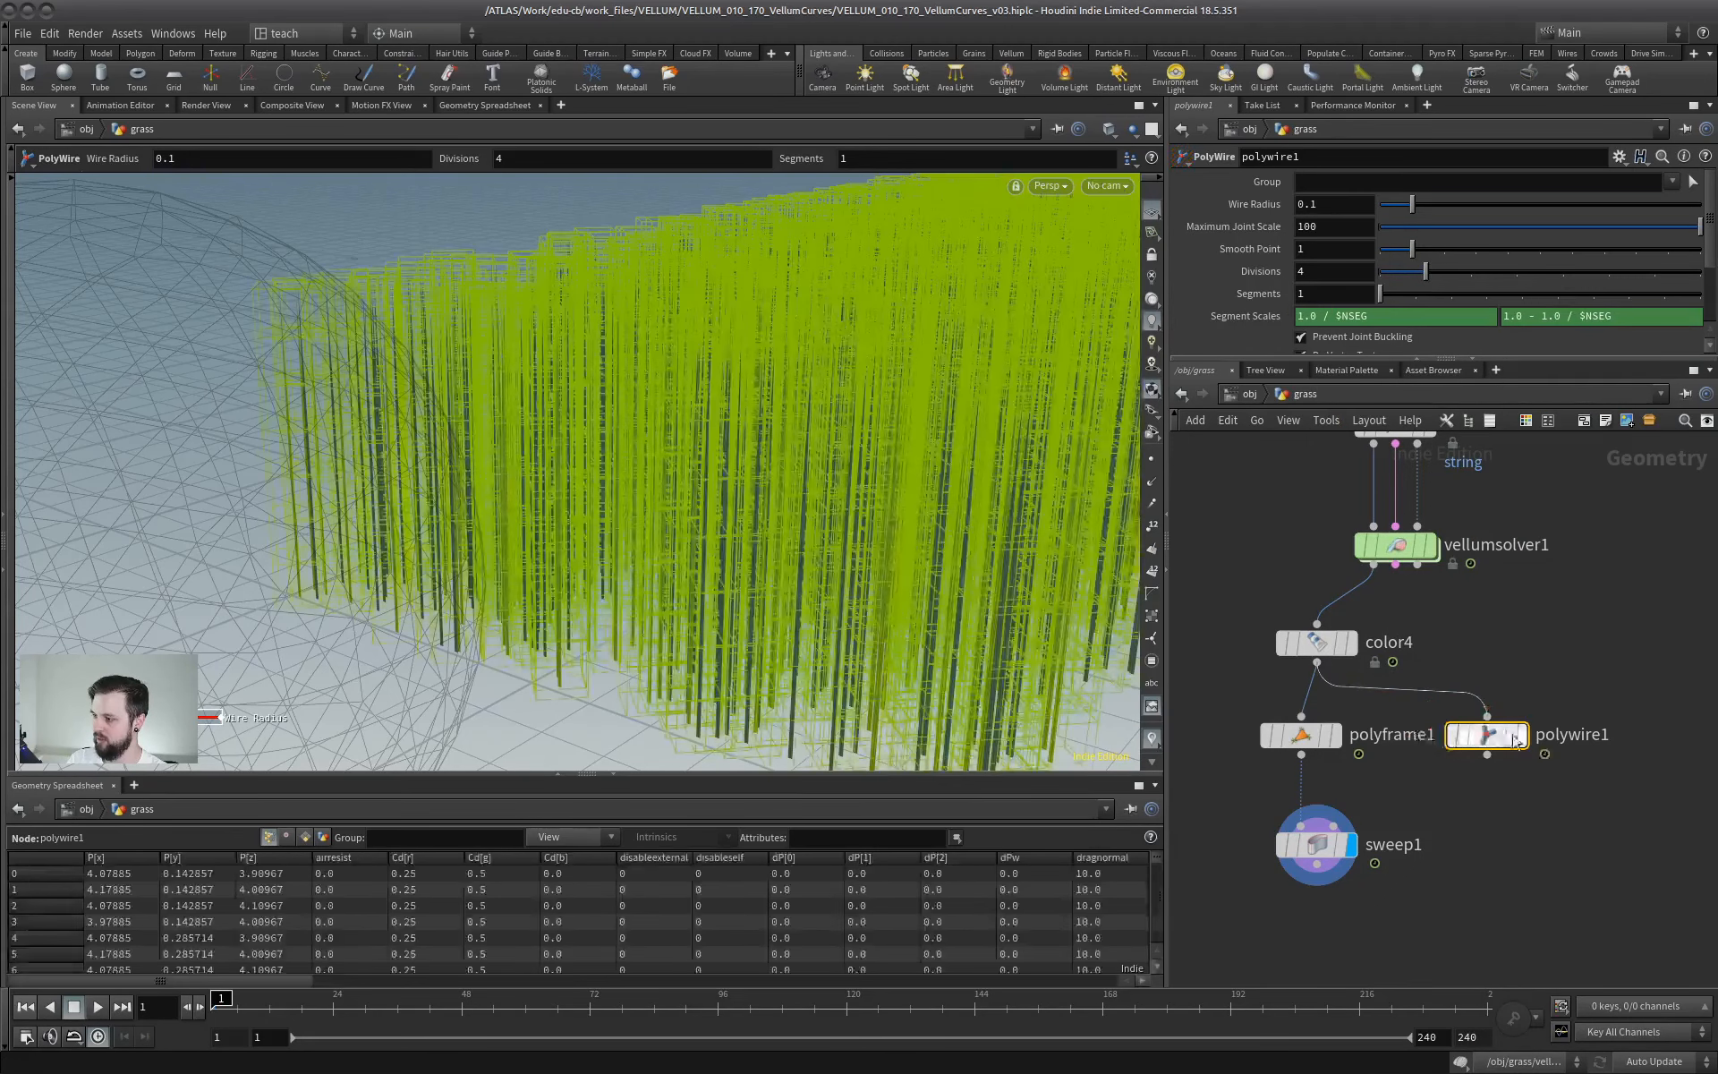
click(1518, 736)
- Set the divisions of polywire1 to 5 and tune its wire radius through 0.001 and 0.003 to 0.005
click(1440, 276)
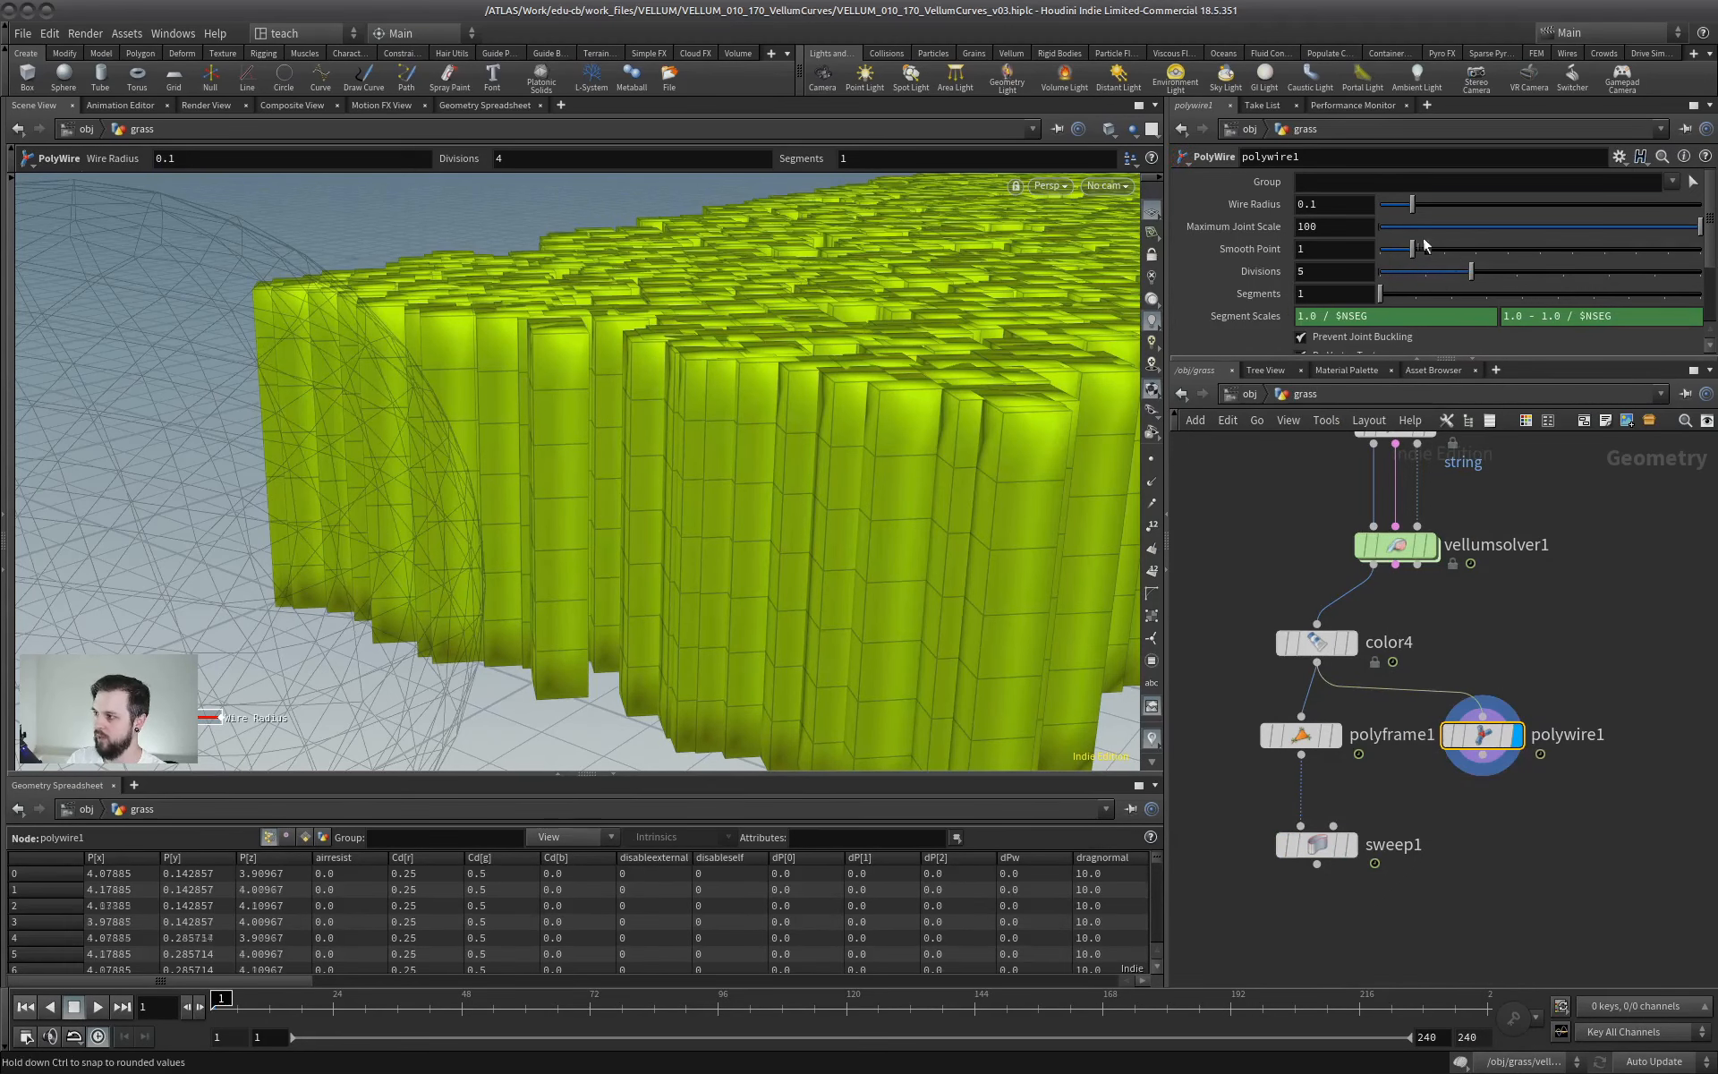
drag(1413, 206, 1386, 207)
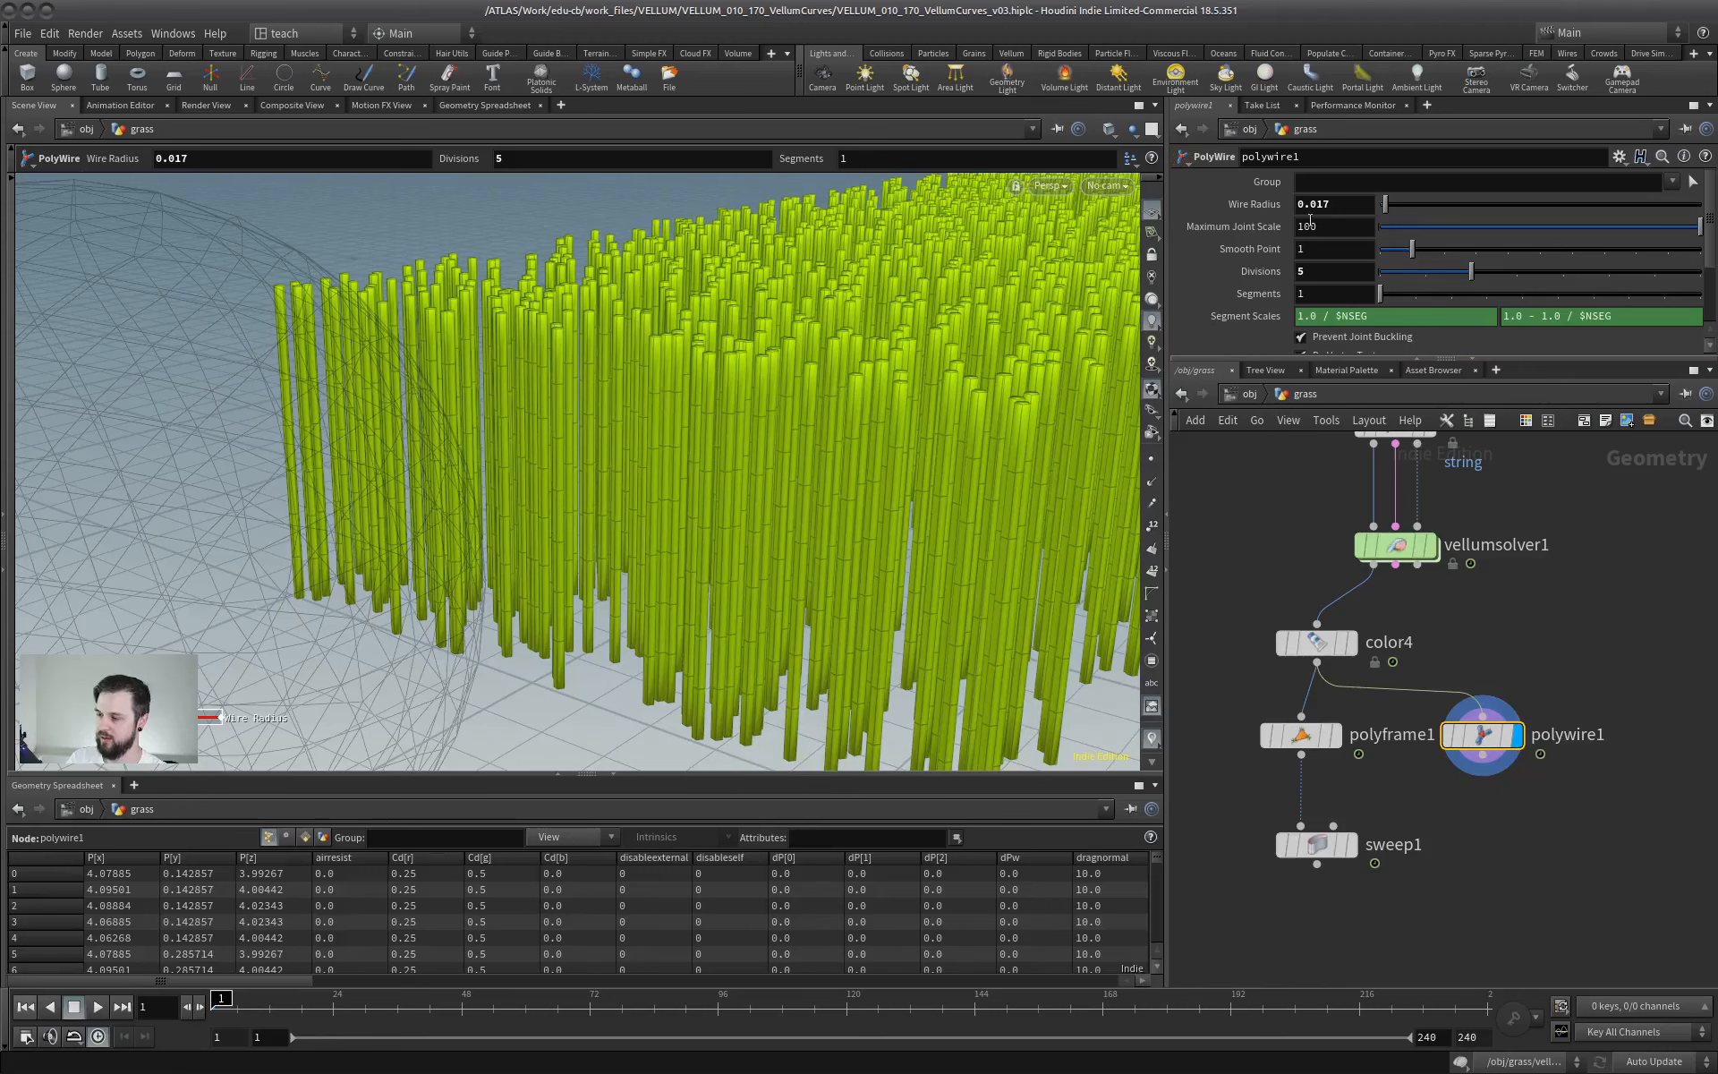
text(01)
key(Return)
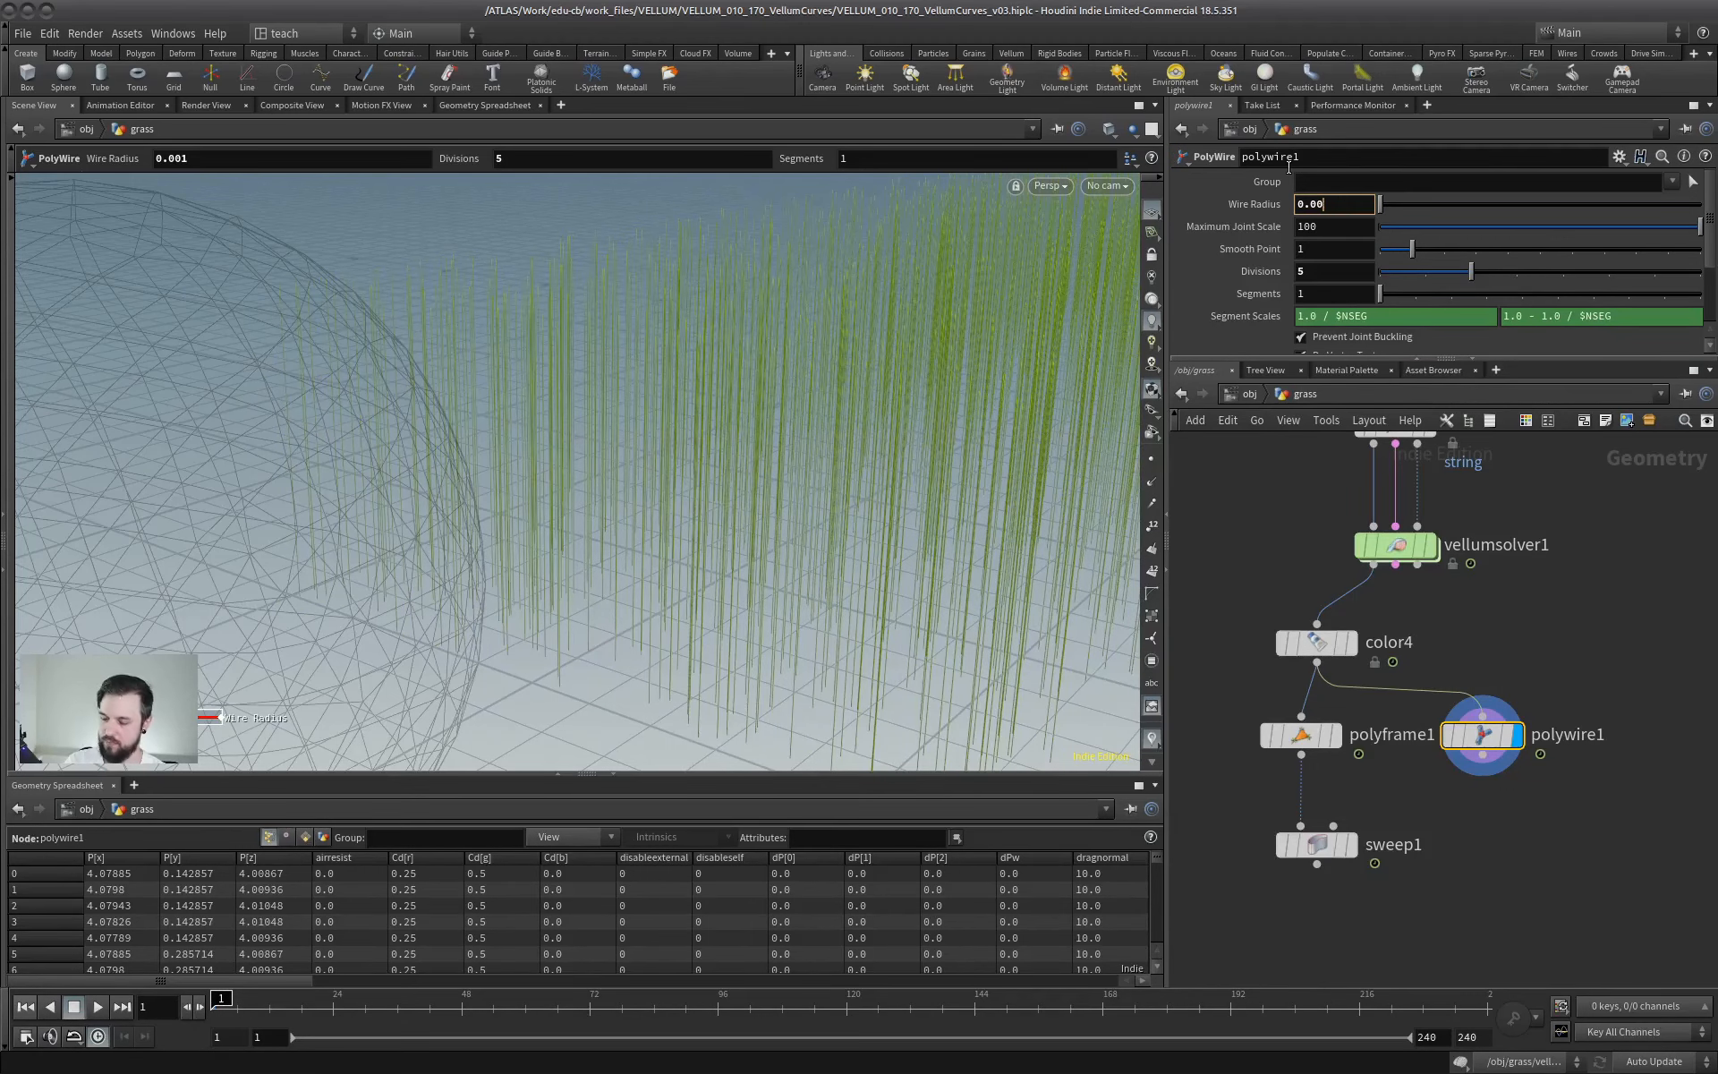
text(3)
key(Return)
alt+drag(817, 449, 716, 407)
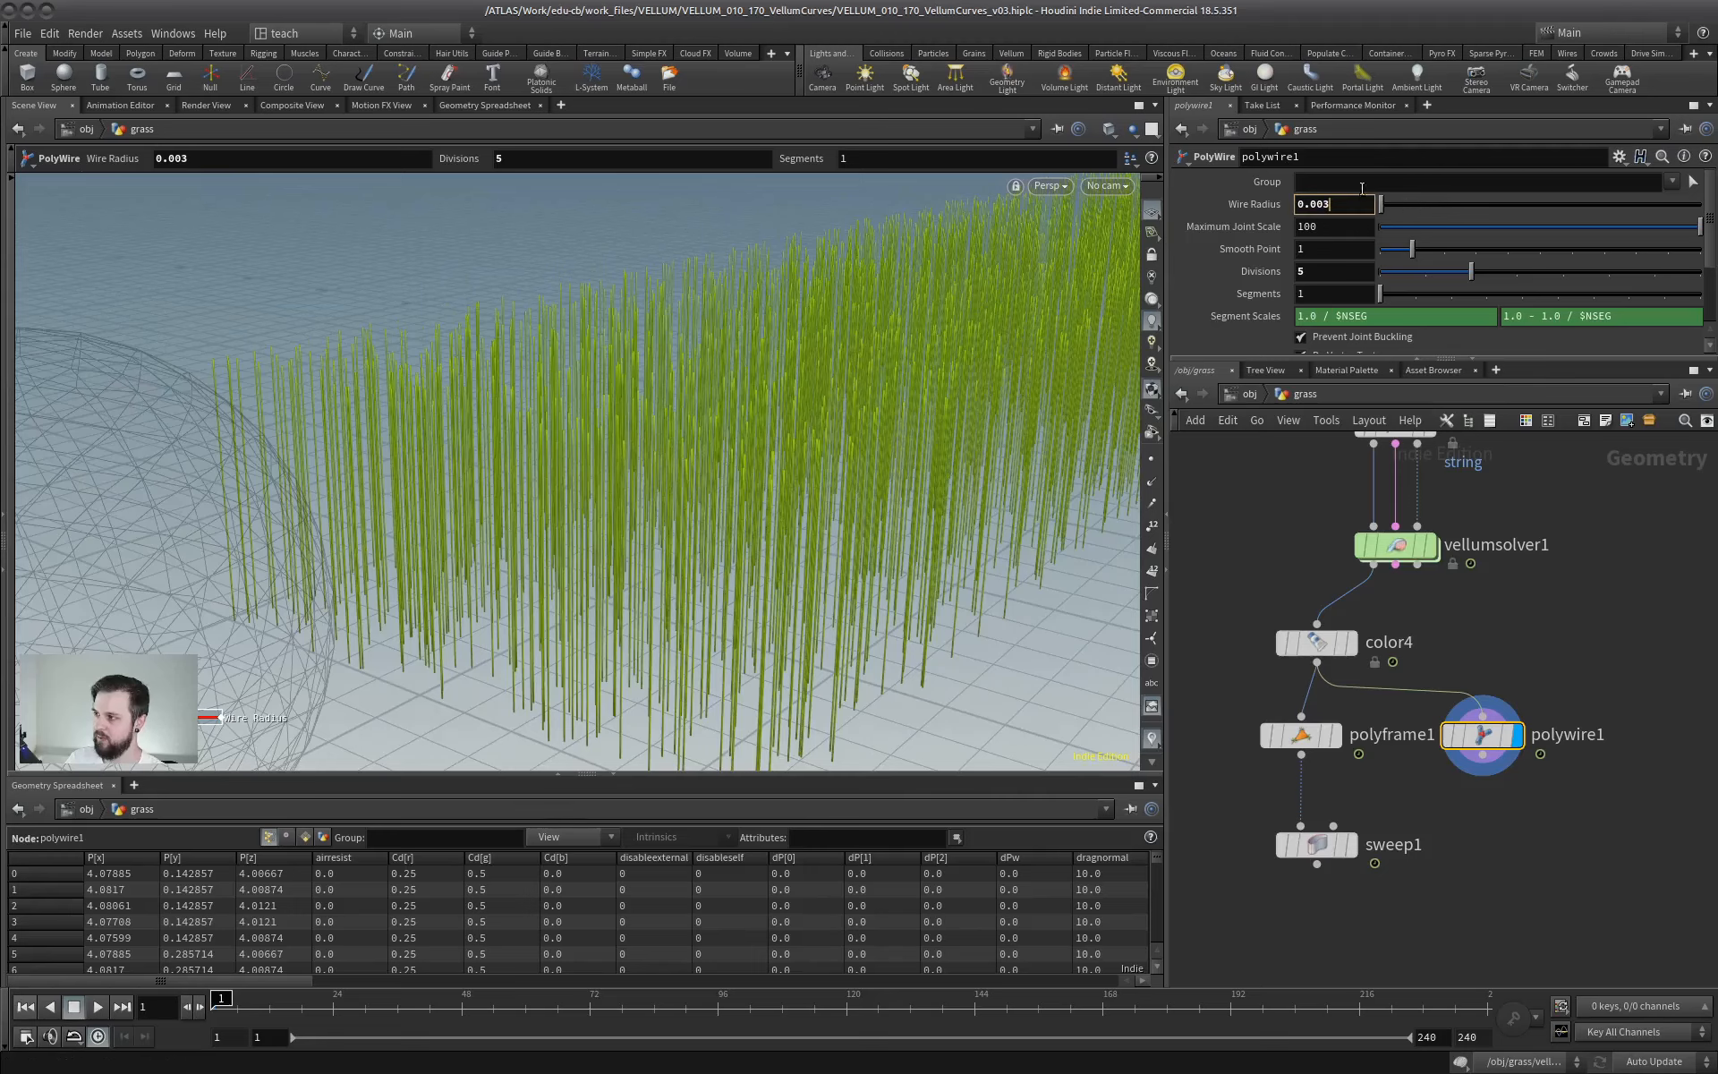
key(BackSpace)
text(5)
key(Return)
alt+drag(513, 455, 680, 420)
- Switch the display back to sweep1 and examine the ribbon blades again
click(1350, 844)
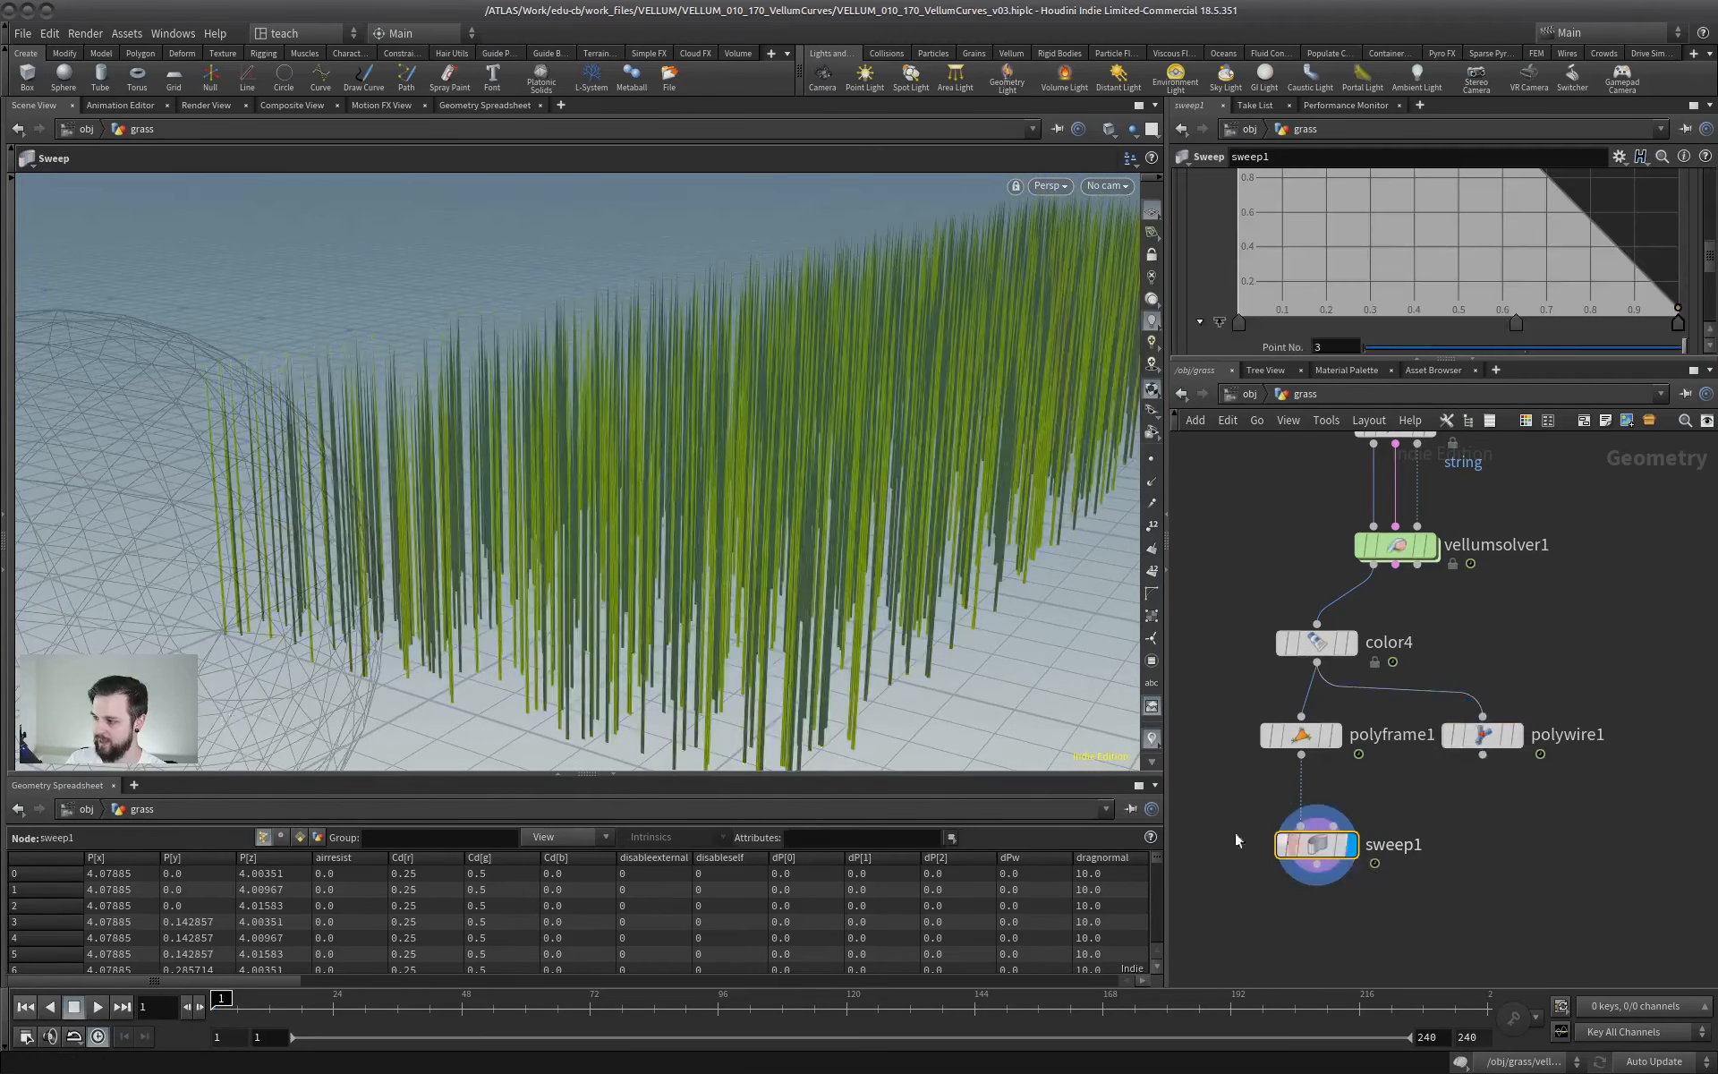
alt+right_drag(615, 617, 502, 558)
alt+drag(502, 558, 625, 586)
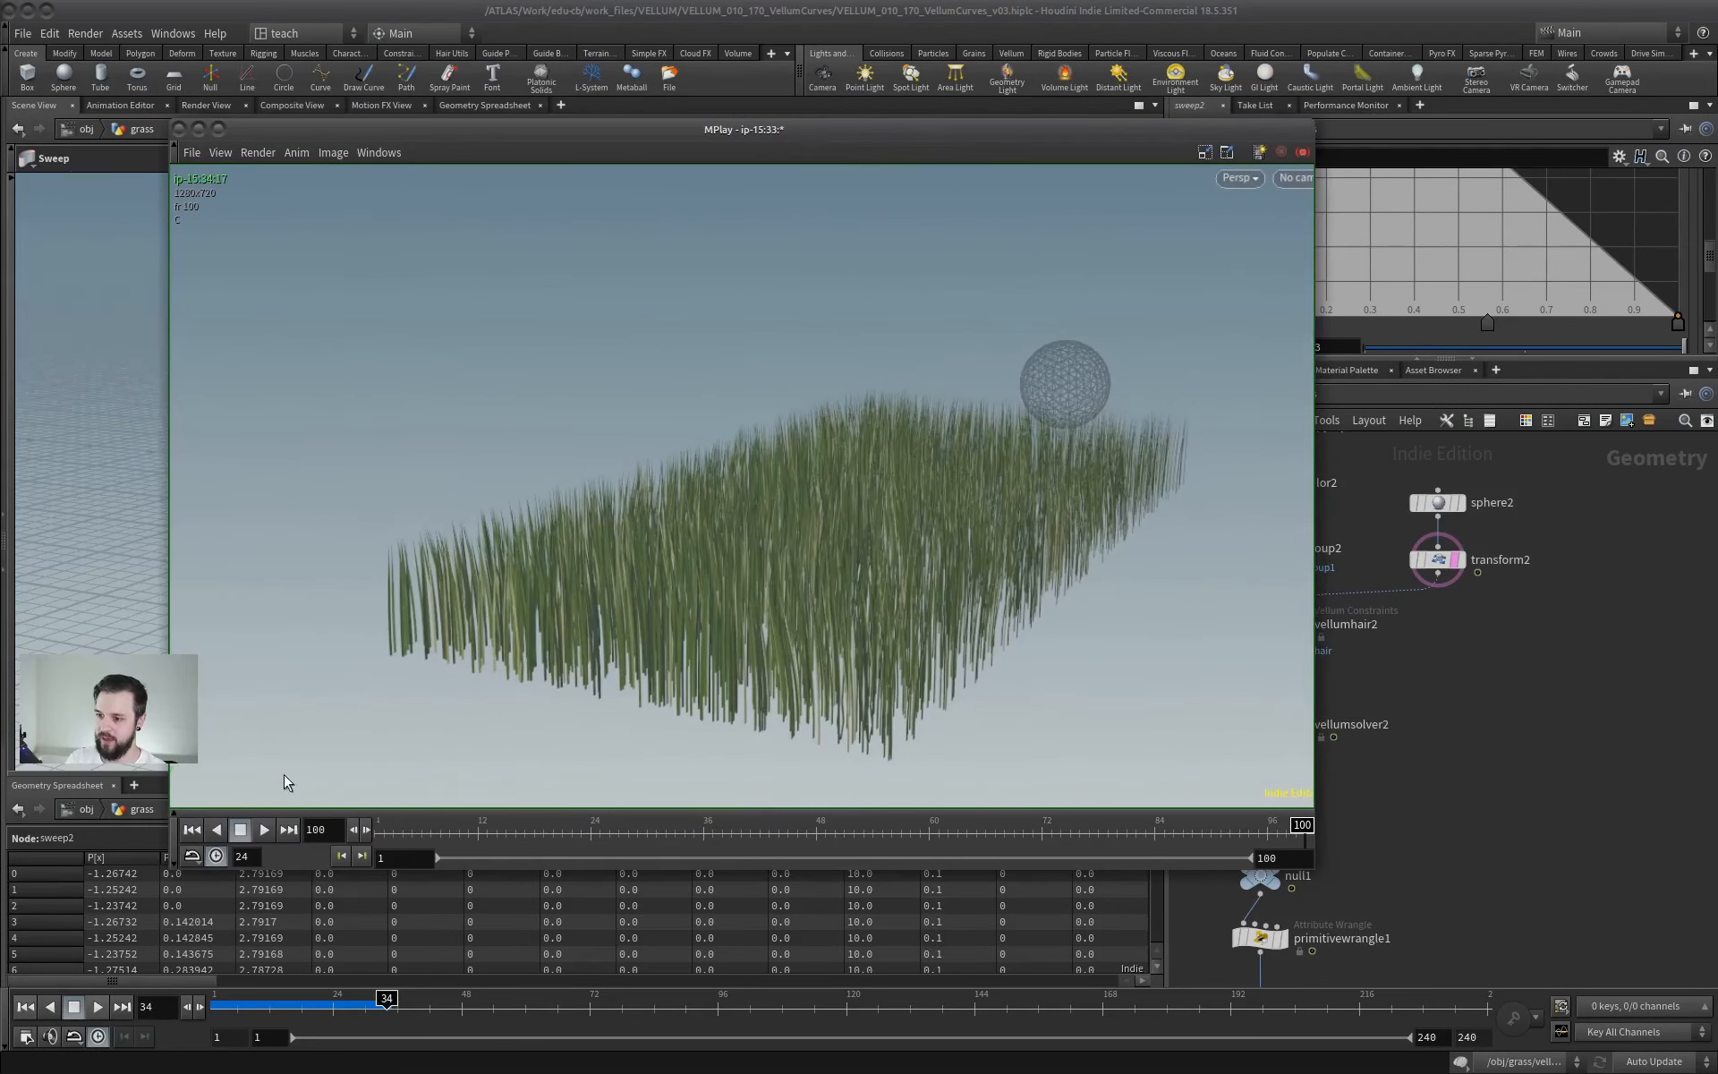
- Play the rendered flipbook of the grass simulation in MPlay
click(264, 830)
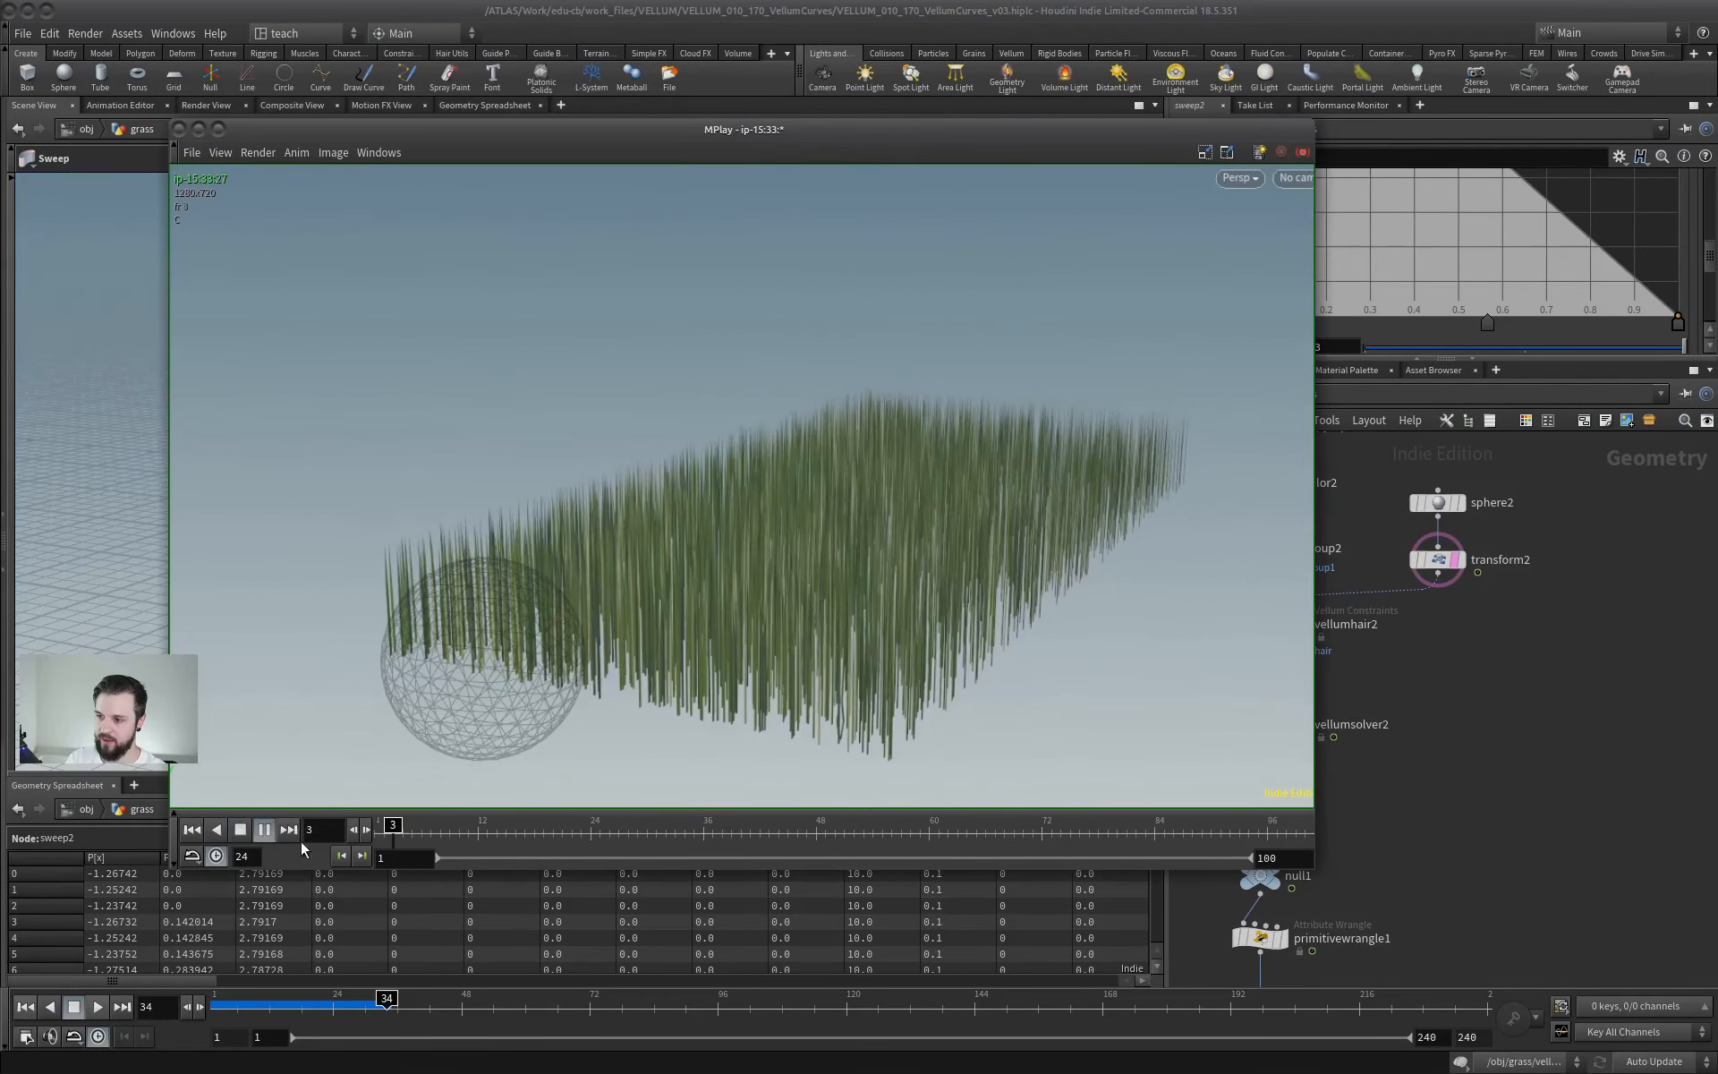